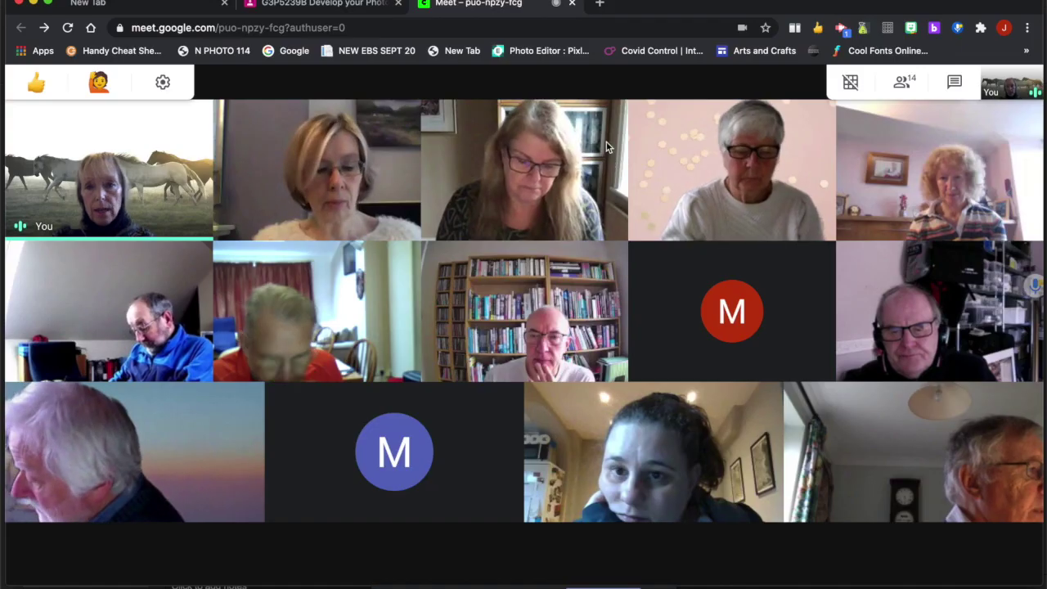
Show all open windows in Mission Control and switch to the PowerPoint presentation
key("ctrl+Up")
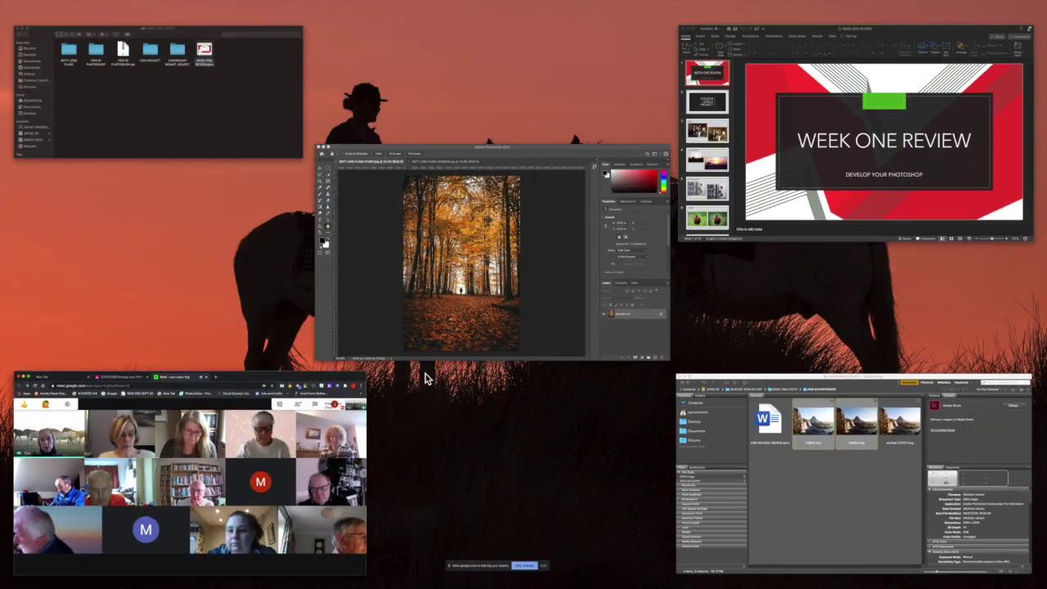
left_click(755, 131)
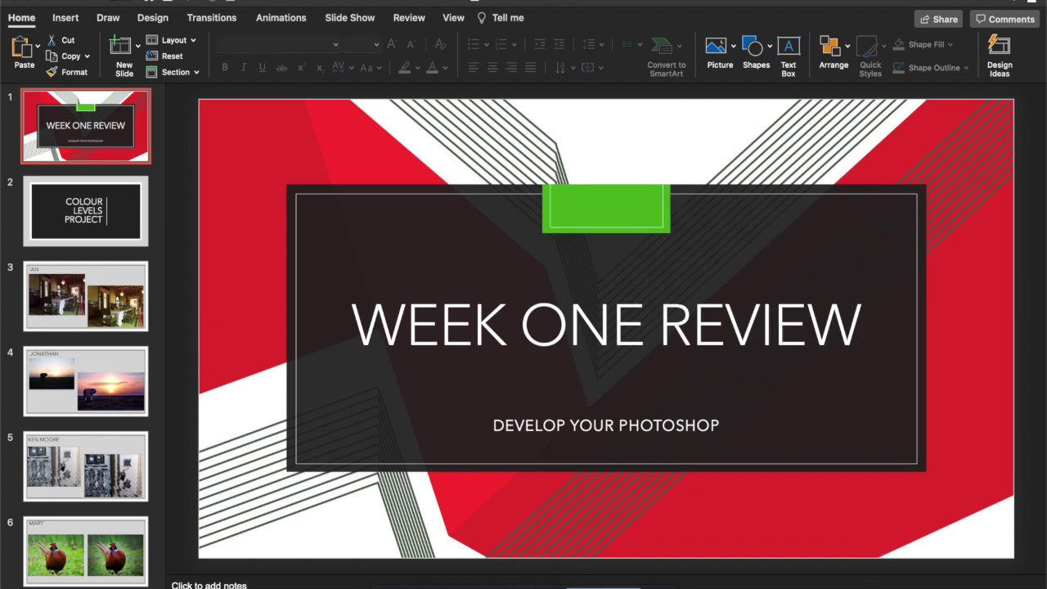
Play the Week One Review deck from the start and advance to the Colour Levels Project slide
key("super+shift+Return")
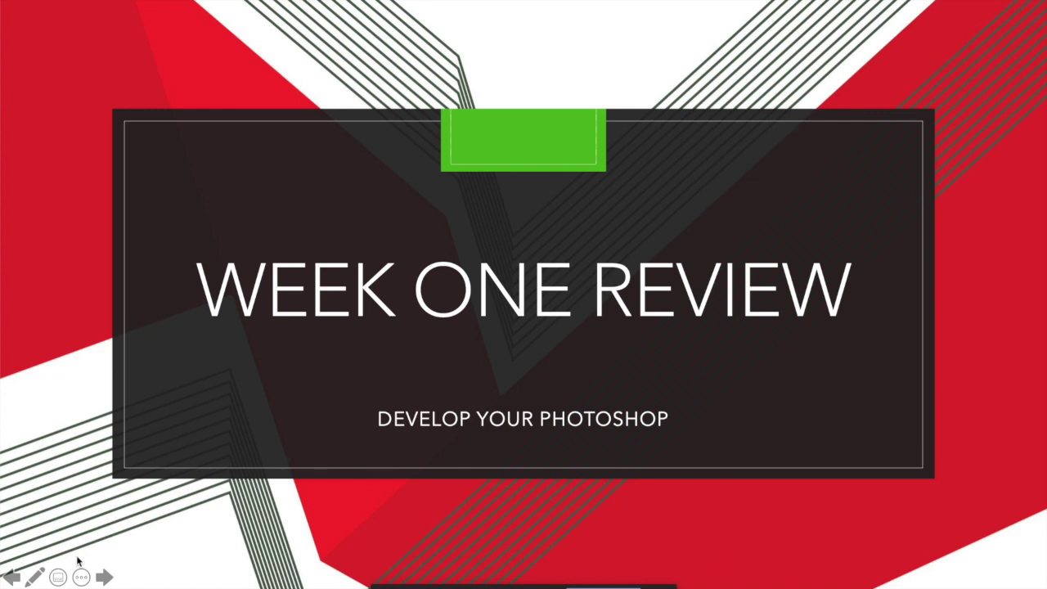
left_click(104, 578)
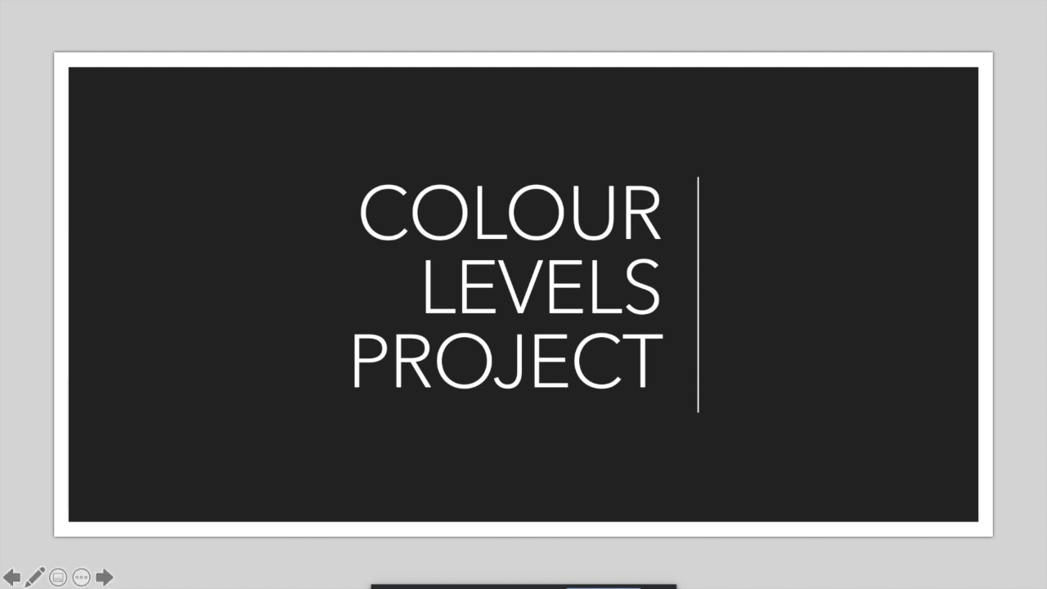
Advance the slide show to the IAN slide comparing two dining-room photo edits
left_click(104, 577)
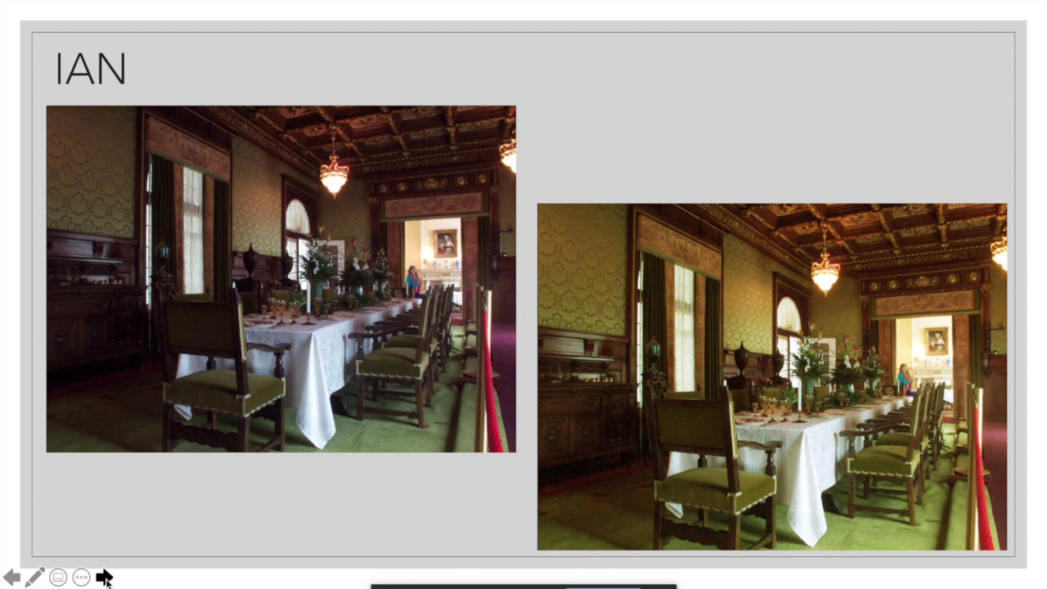
Advance to the slide pairing two elephant-at-sunset photos
left_click(104, 578)
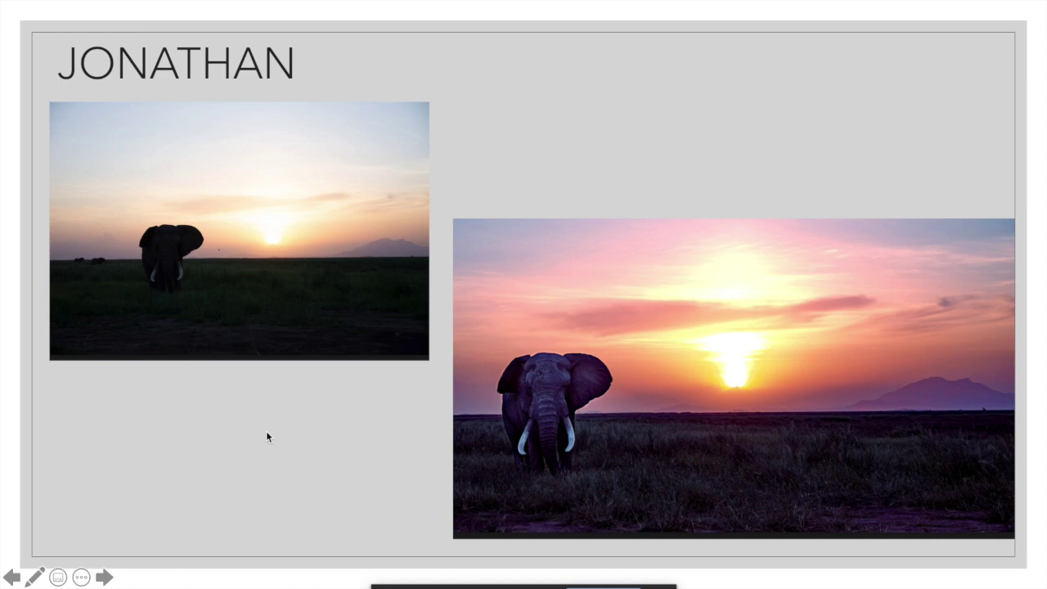
key("ctrl+Up")
key("ctrl+Up")
Advance to the slide comparing two rippled building-reflection photos
left_click(104, 578)
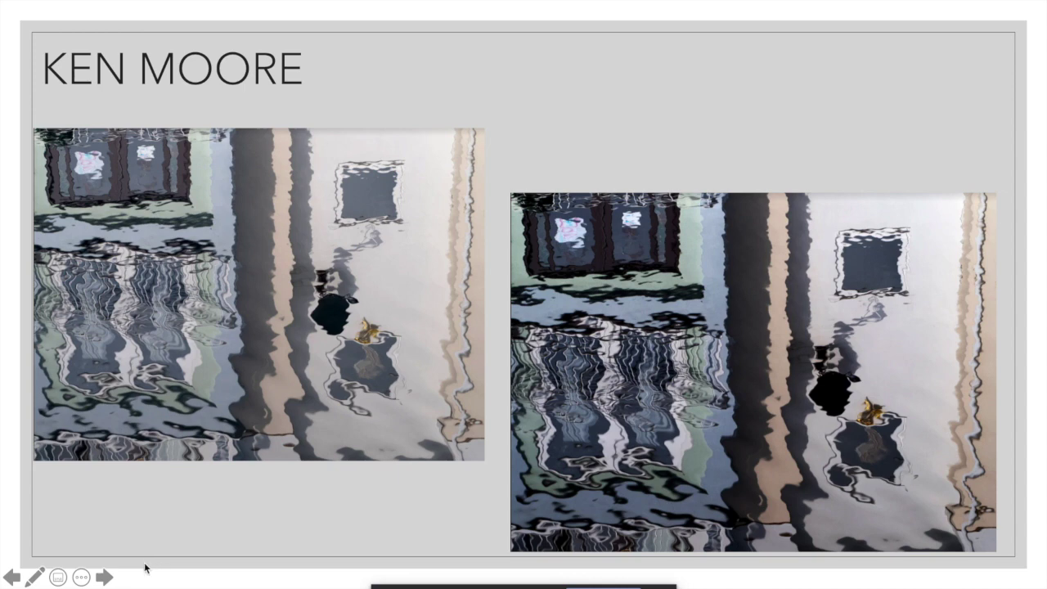
Advance to the slide comparing two edited pheasant photos
left_click(104, 577)
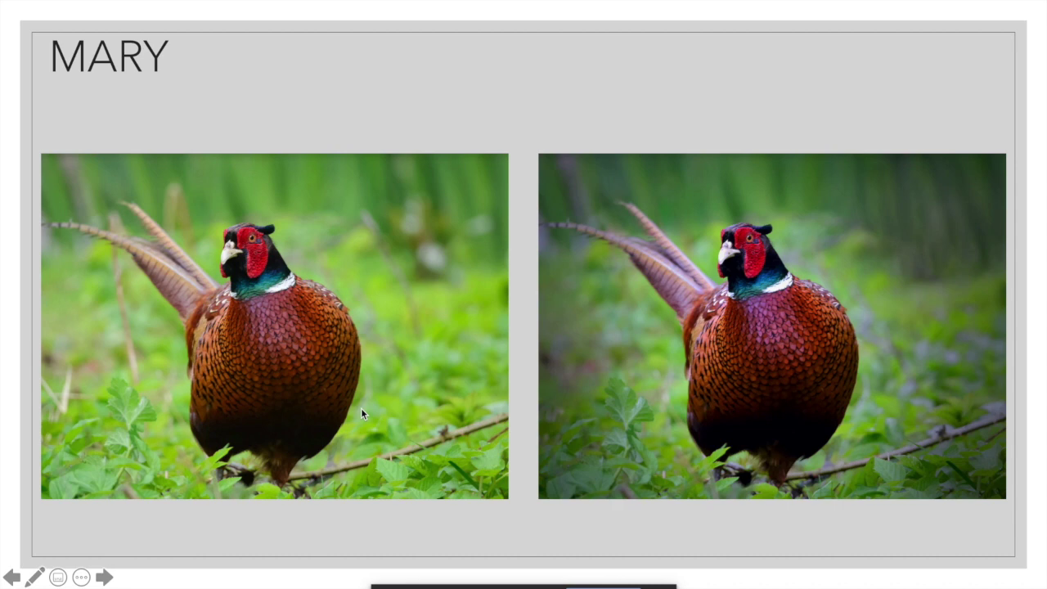
Advance through the mallard duck comparison to the lizard-on-rock comparison slide
left_click(104, 577)
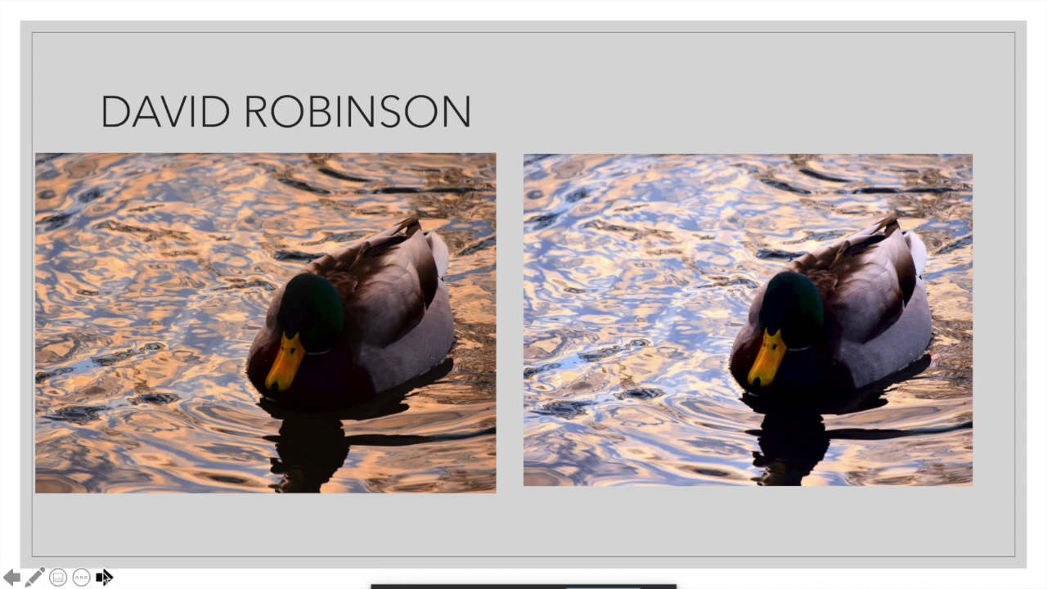
left_click(103, 578)
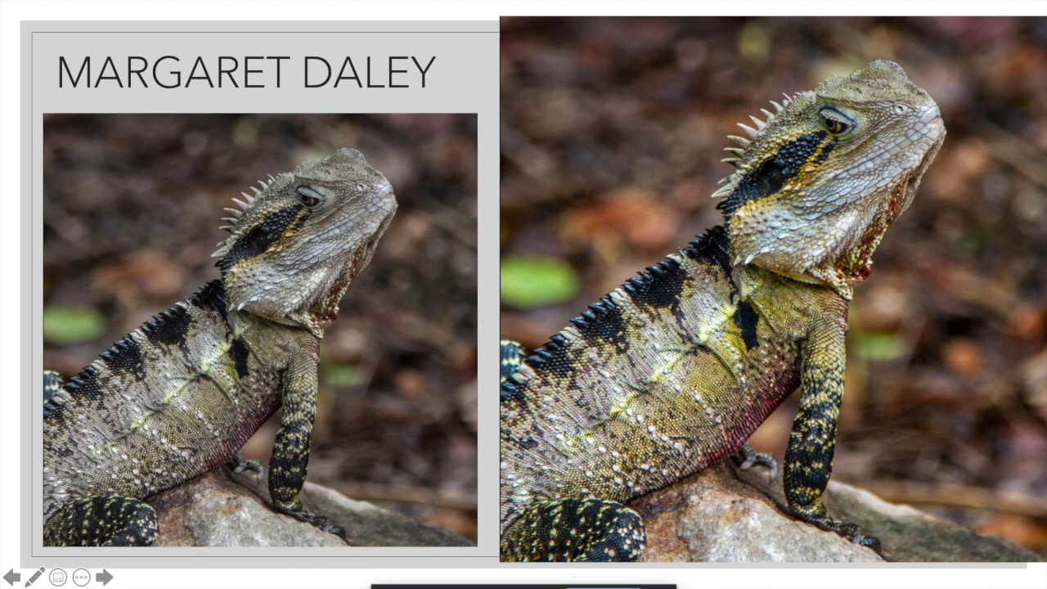
Advance to the COLOUR, HUE AND SATURATION section title slide
left_click(102, 578)
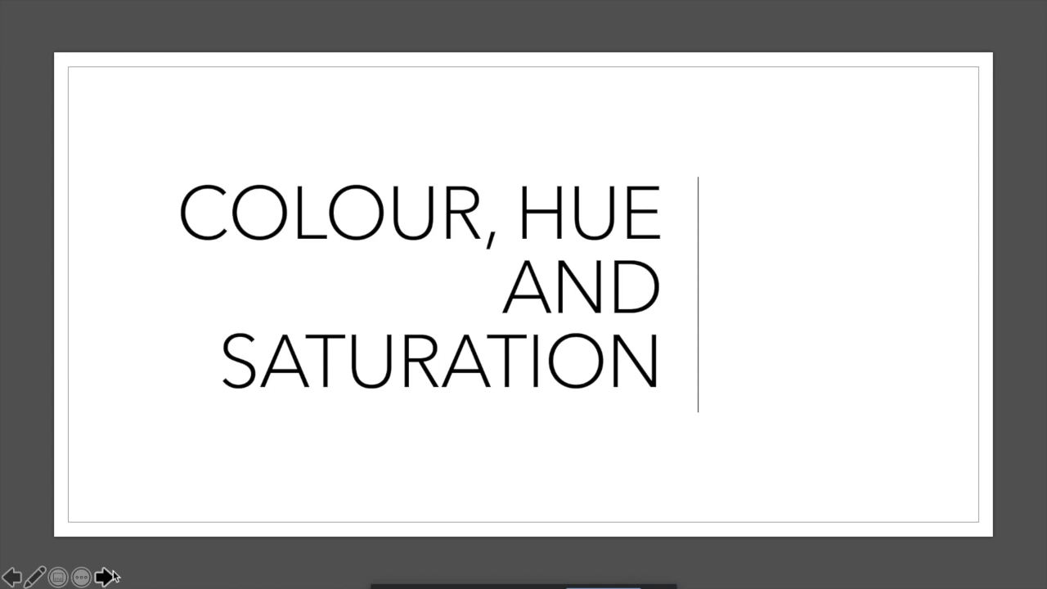
Advance to the Egyptian goose slide showing the original beside a more saturated edit
left_click(103, 578)
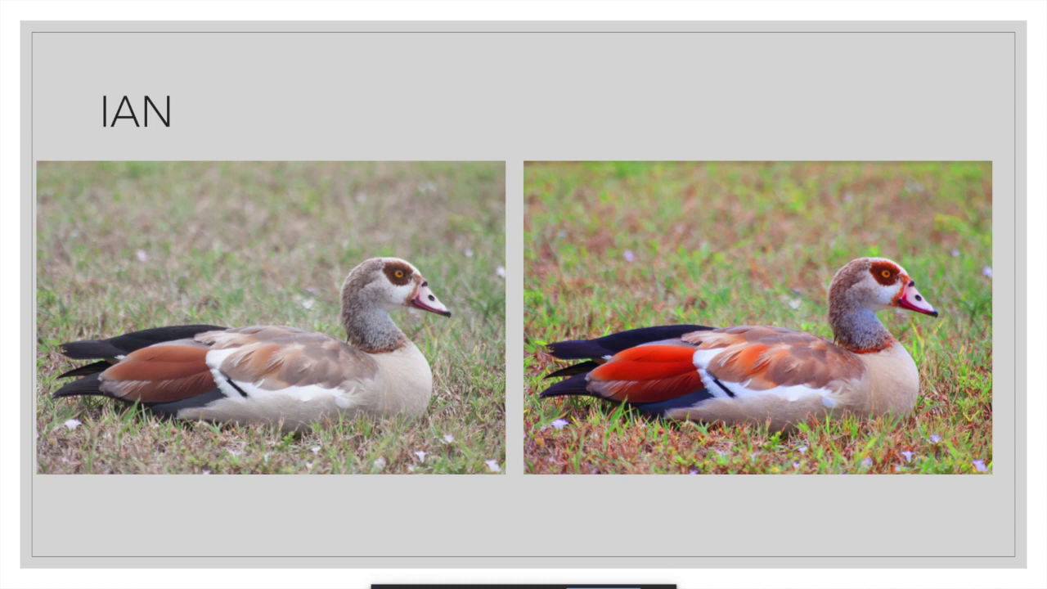
Go forward to the lake-and-mountains slide, back to the goose slide, then forward again
mouse_move(339, 540)
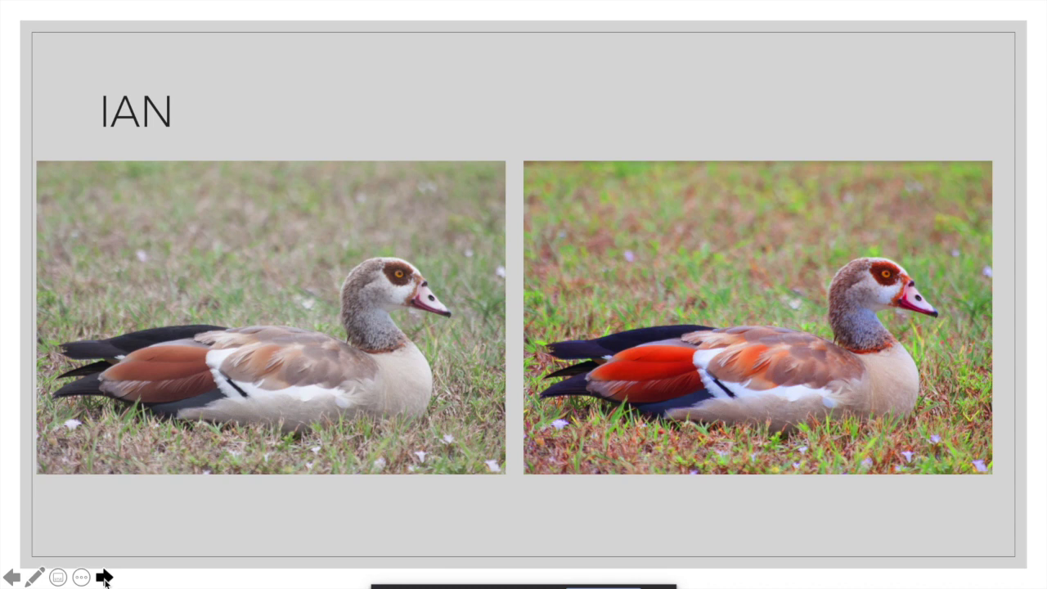
left_click(104, 577)
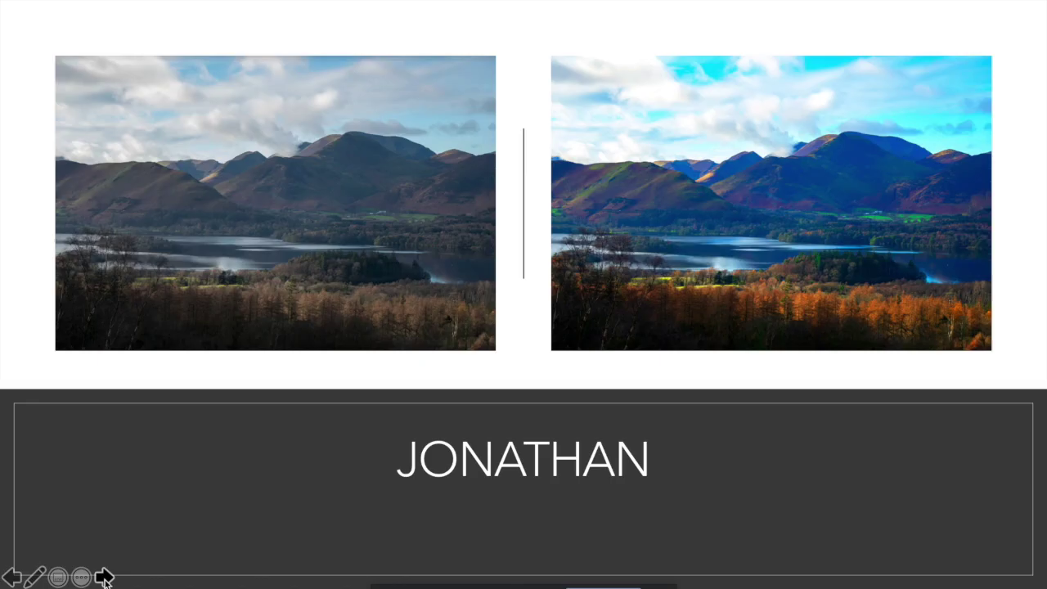
left_click(10, 578)
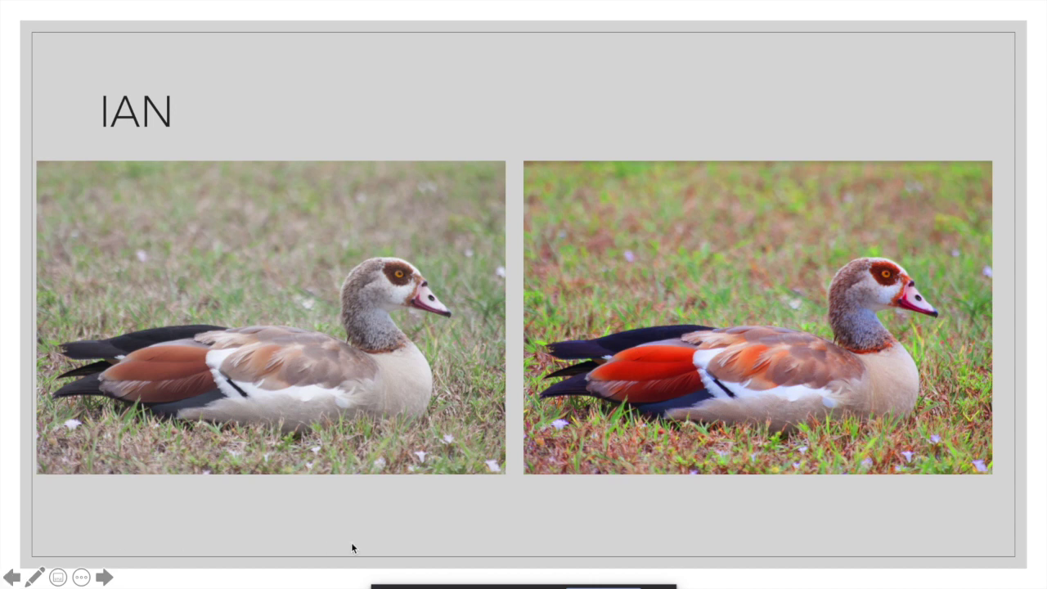
left_click(104, 577)
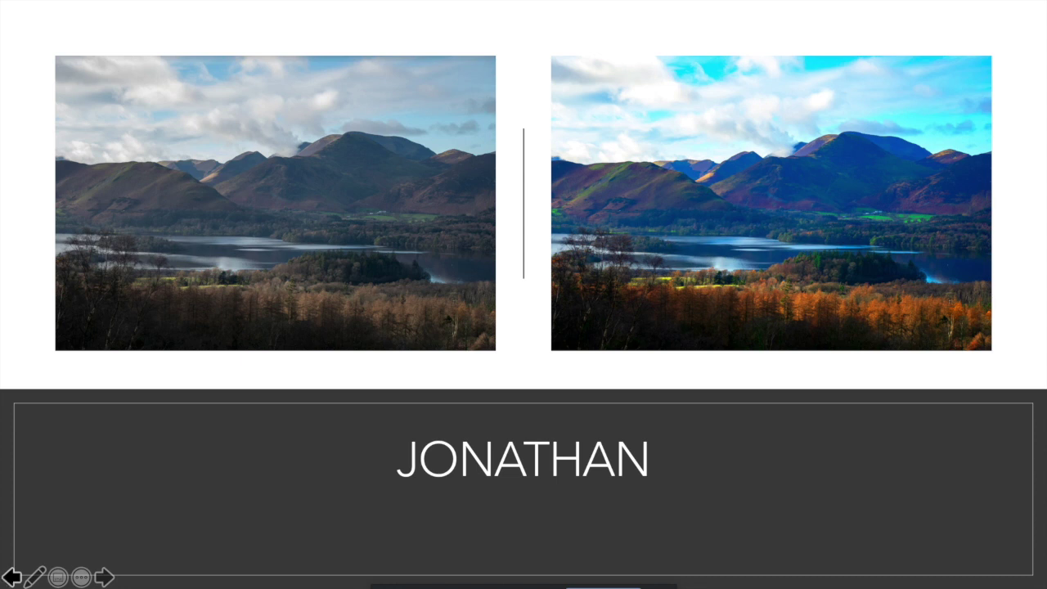
left_click(104, 577)
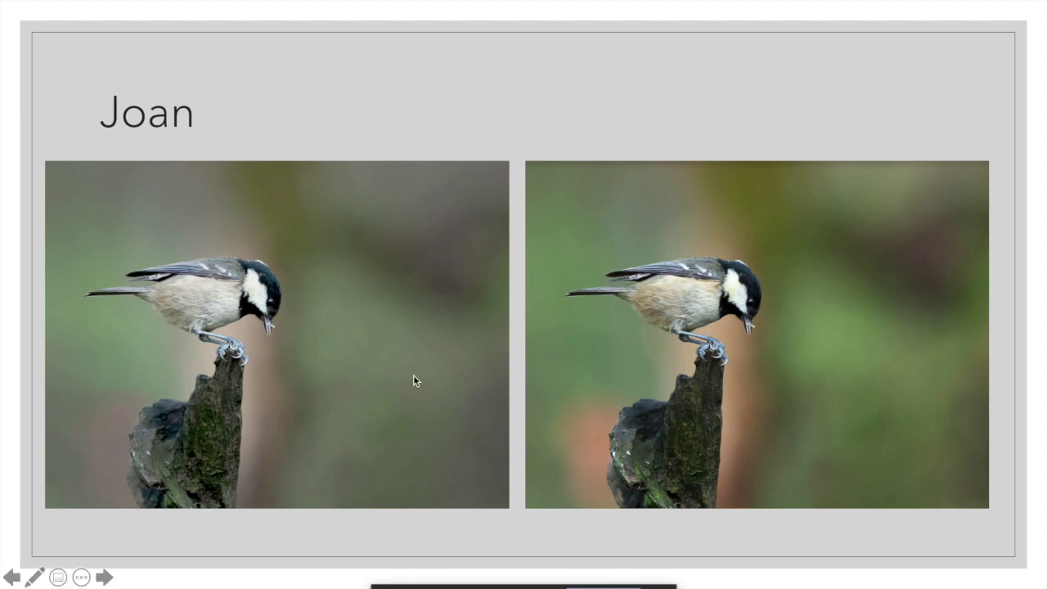
left_click(104, 578)
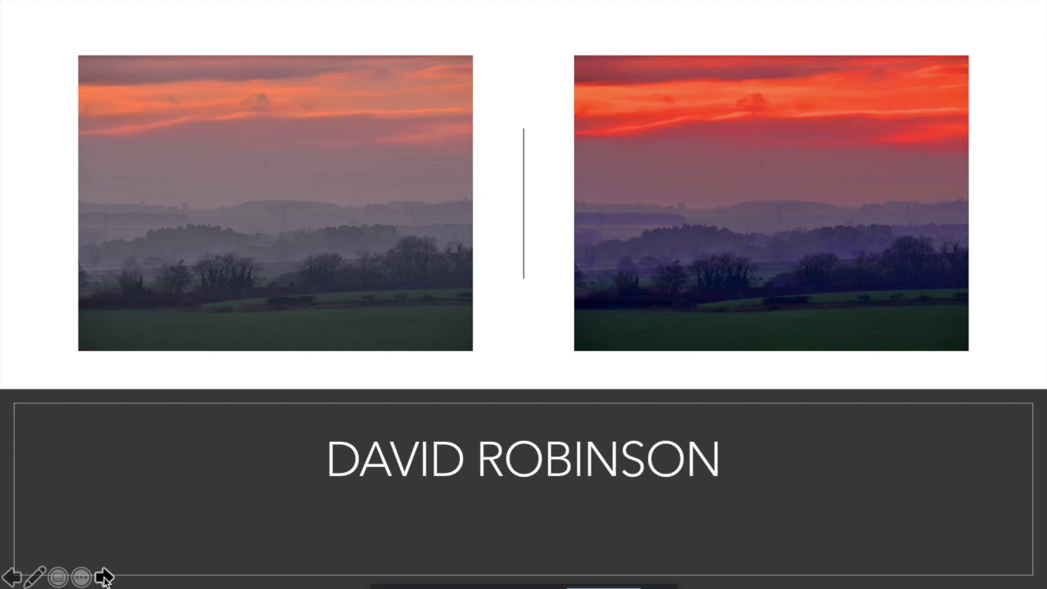
Advance the slideshow to the slide comparing two woodpecker photos
left_click(105, 578)
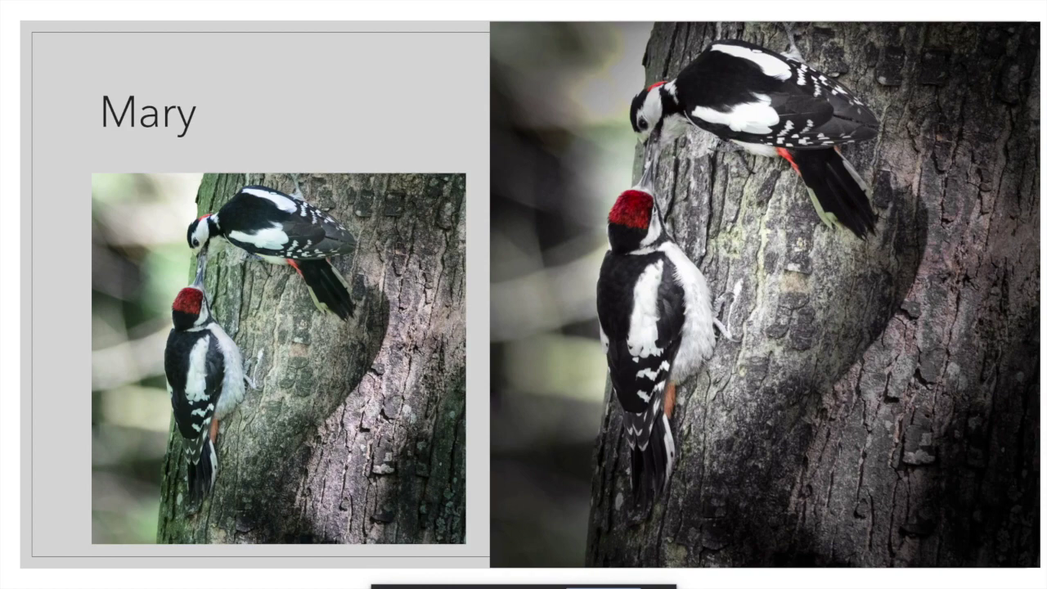
Advance to the slide comparing three edited water-reflection photos
key("Right")
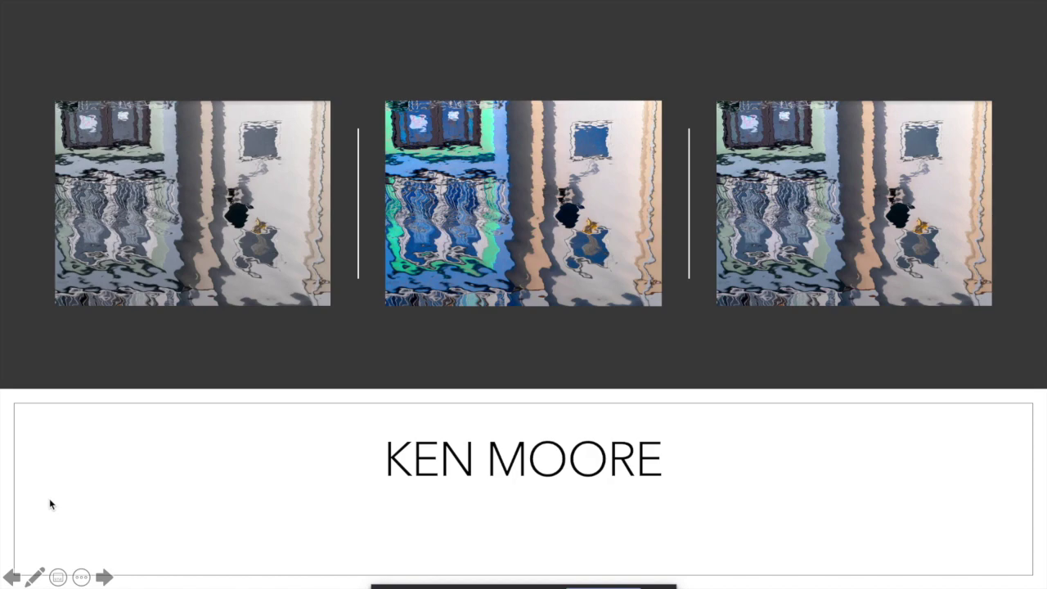
End the slideshow and return to Normal view on slide 15
left_click(104, 577)
left_click(275, 249)
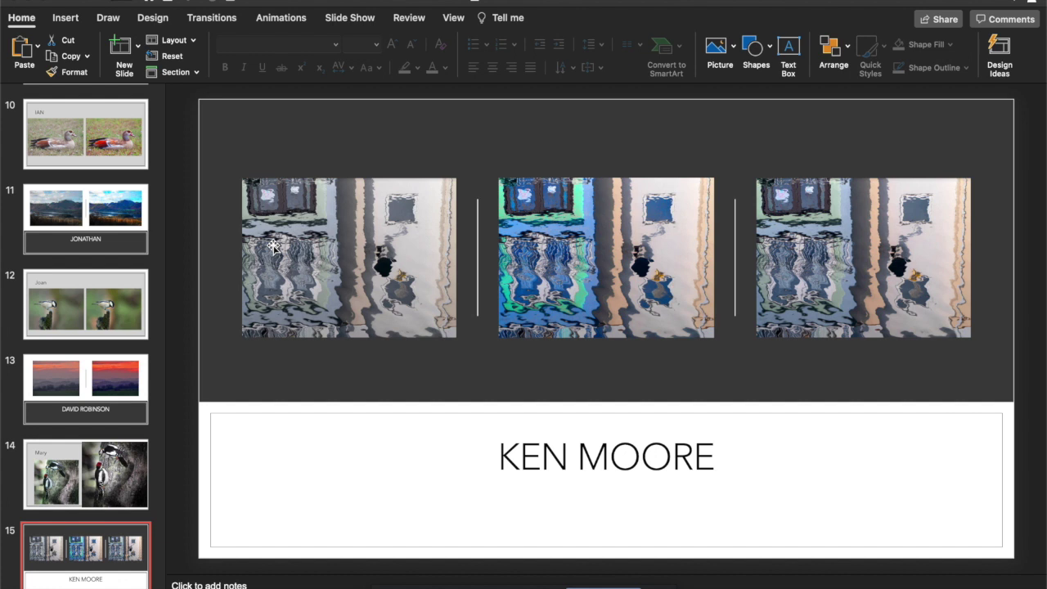
Bring the Photoshop window with the autumn forest path photo to the front using Mission Control
key("ctrl+Up")
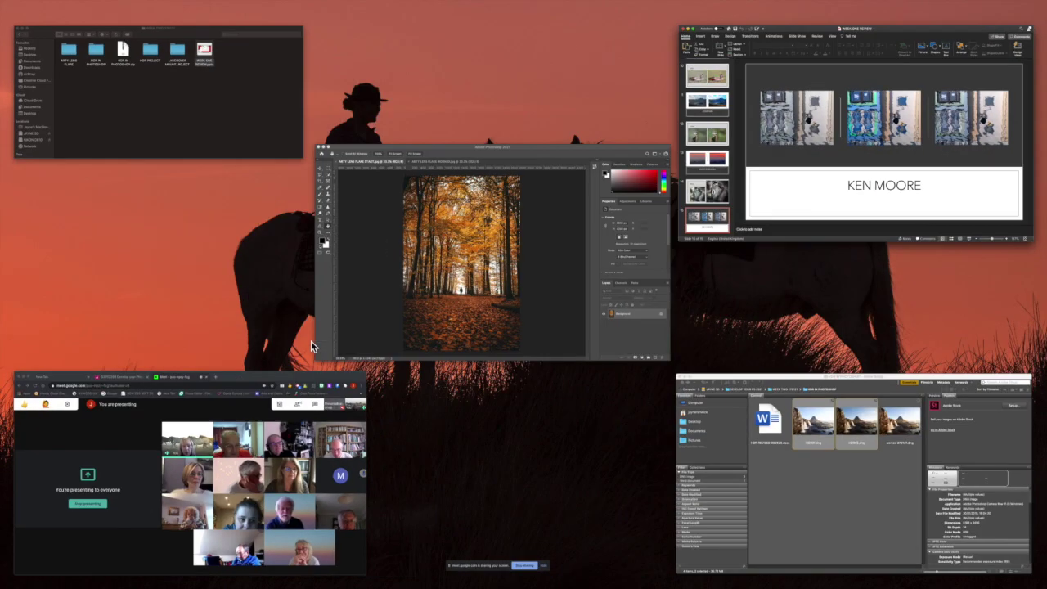
left_click(558, 287)
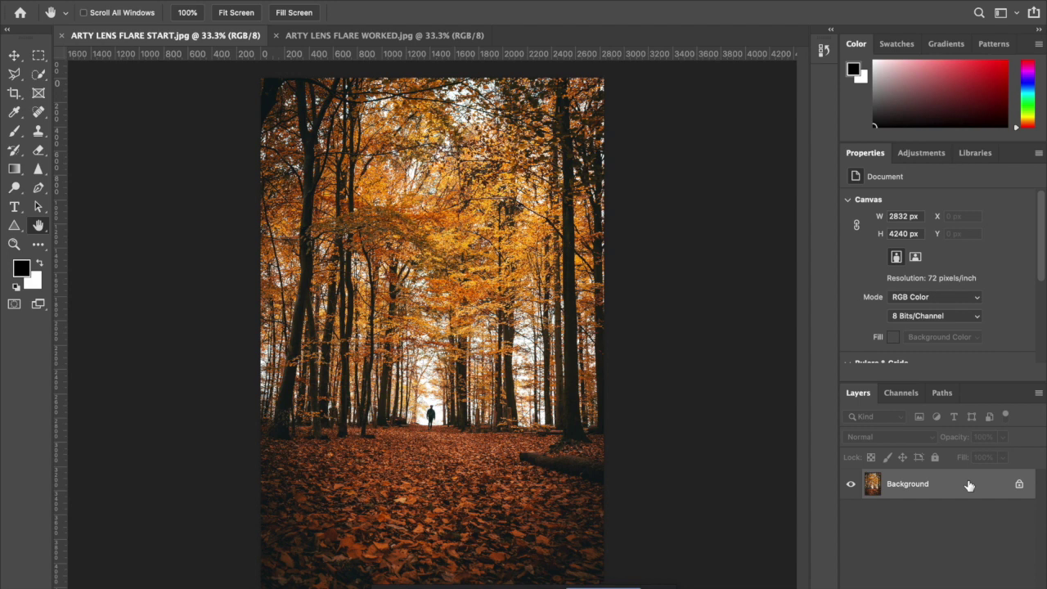
Duplicate the Background as Layer 1 and open the Lens Flare filter under Filter > Render
key("super+j")
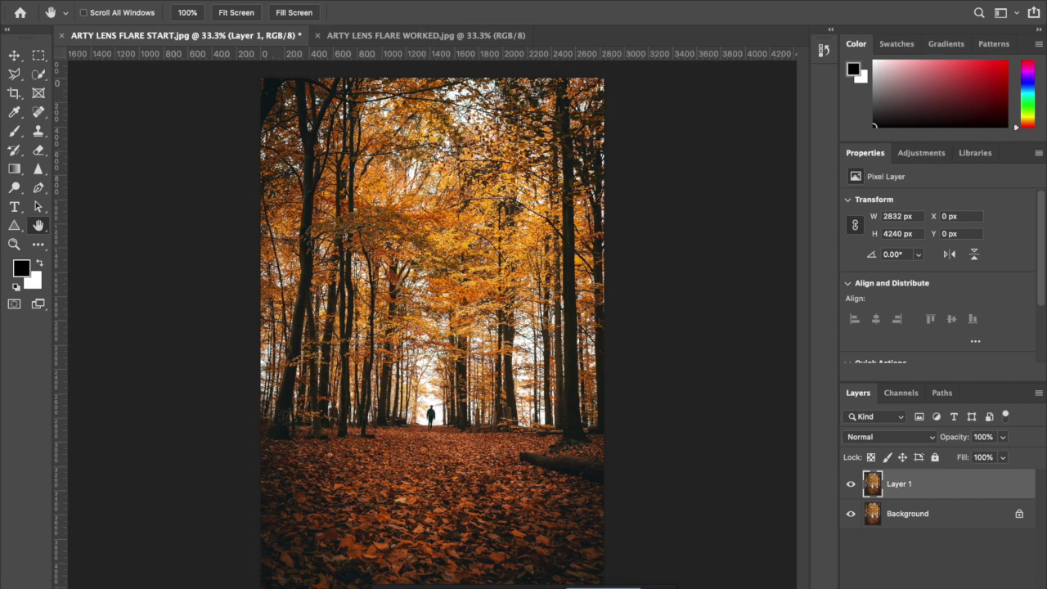
left_click(340, 2)
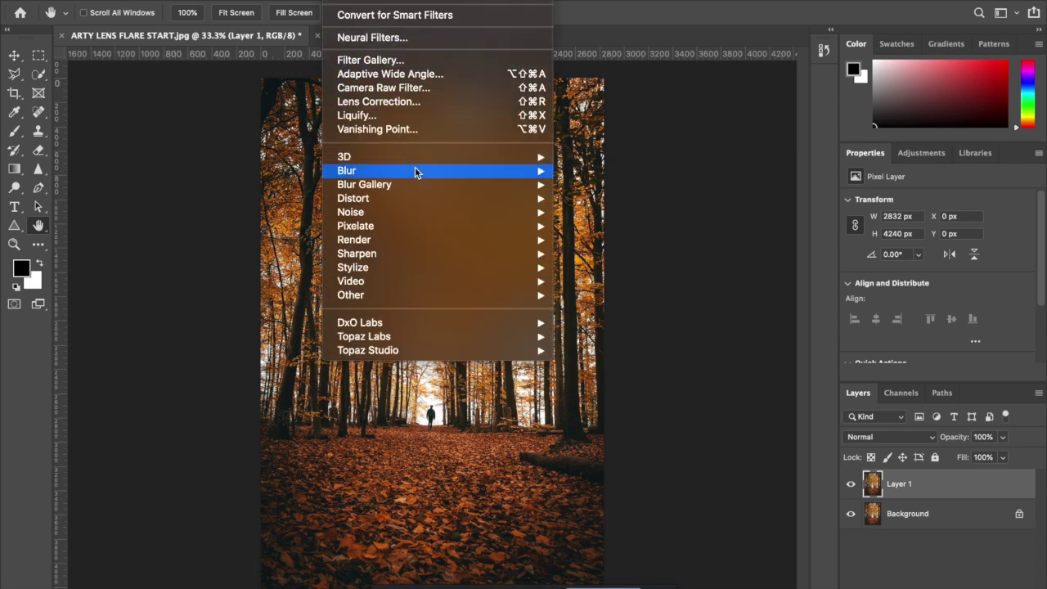
mouse_move(464, 239)
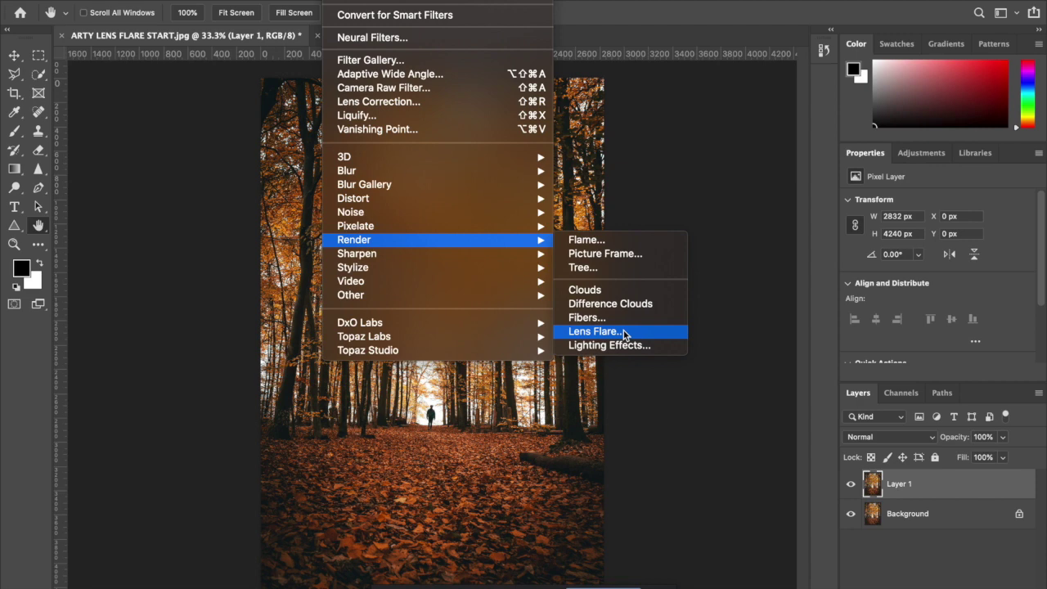
left_click(625, 333)
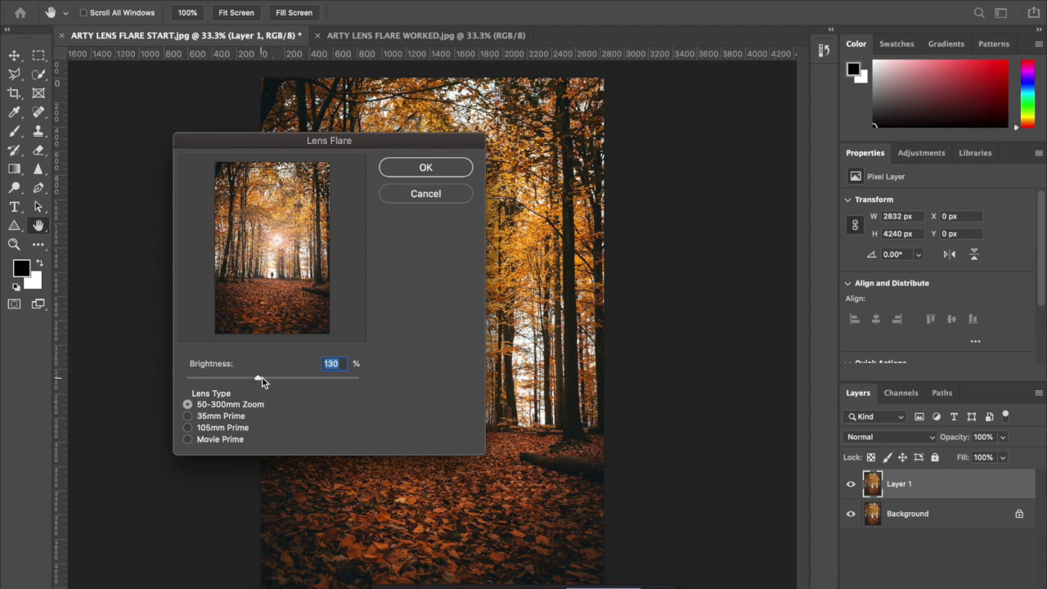
Adjust the Lens Flare brightness slider to about 129%
mouse_move(260, 382)
left_mouse_down()
mouse_move(225, 380)
mouse_move(297, 387)
mouse_move(262, 384)
left_mouse_up()
left_click_drag(259, 383, 264, 383)
left_click_drag(254, 376, 259, 382)
Compare the lens types, then apply a 50-300mm Zoom lens flare to Layer 1
left_click(188, 417)
left_click(188, 428)
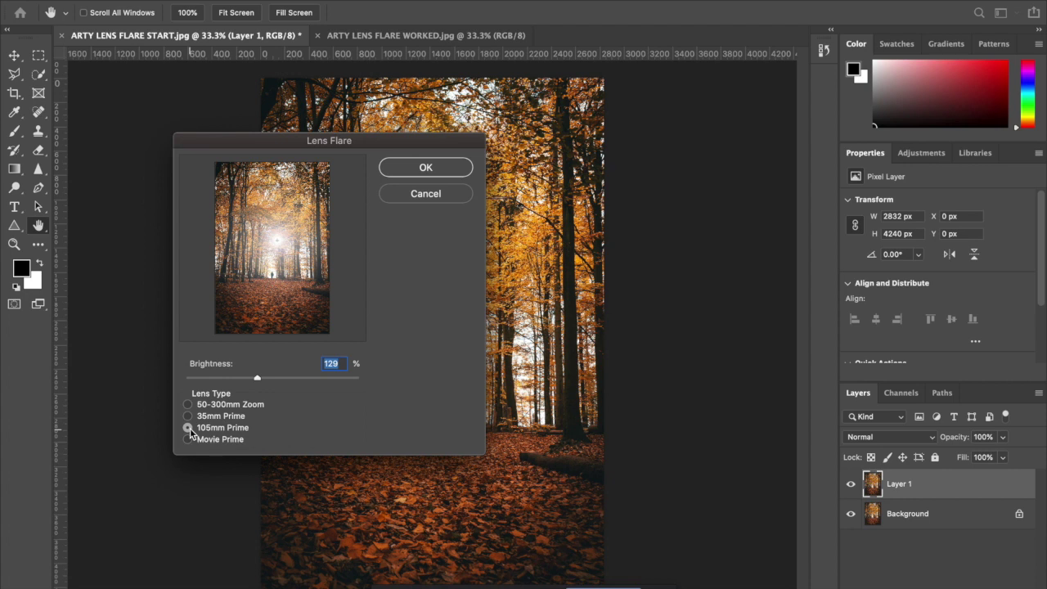
left_click(188, 439)
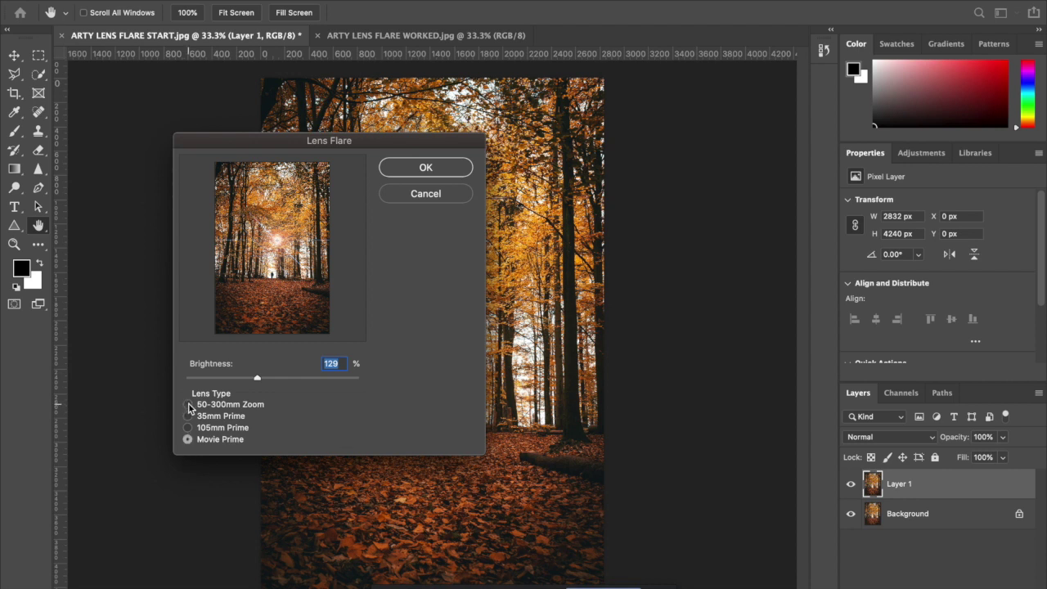
left_click(189, 405)
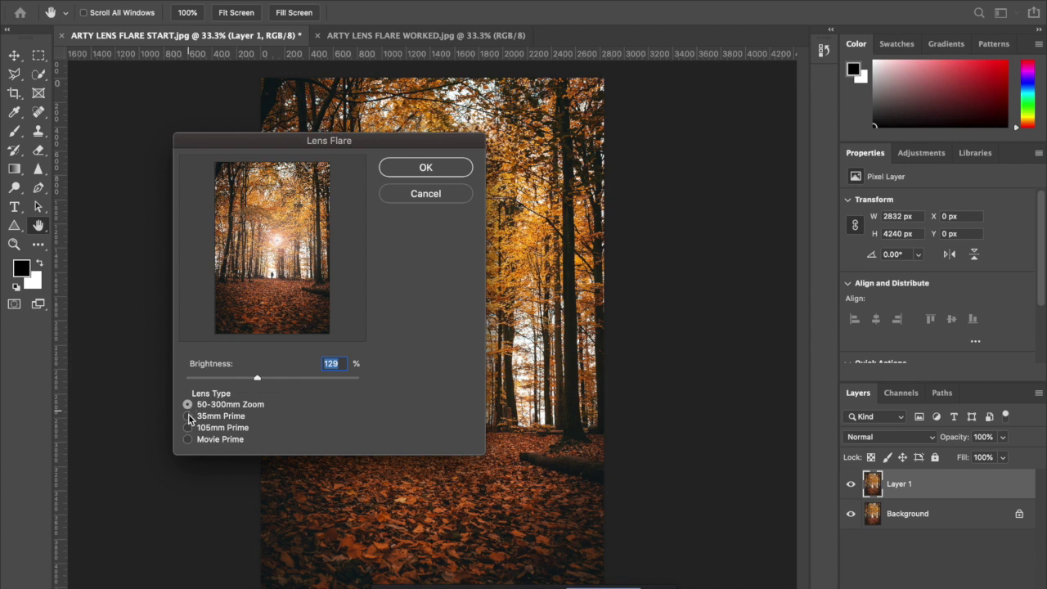
left_click(189, 416)
left_click(188, 428)
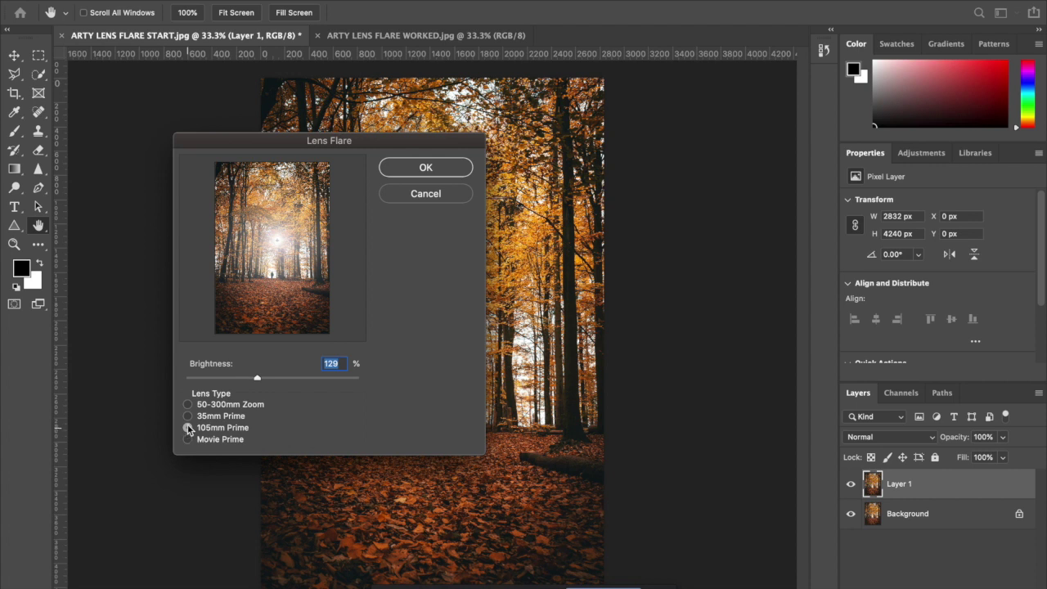
left_click(188, 405)
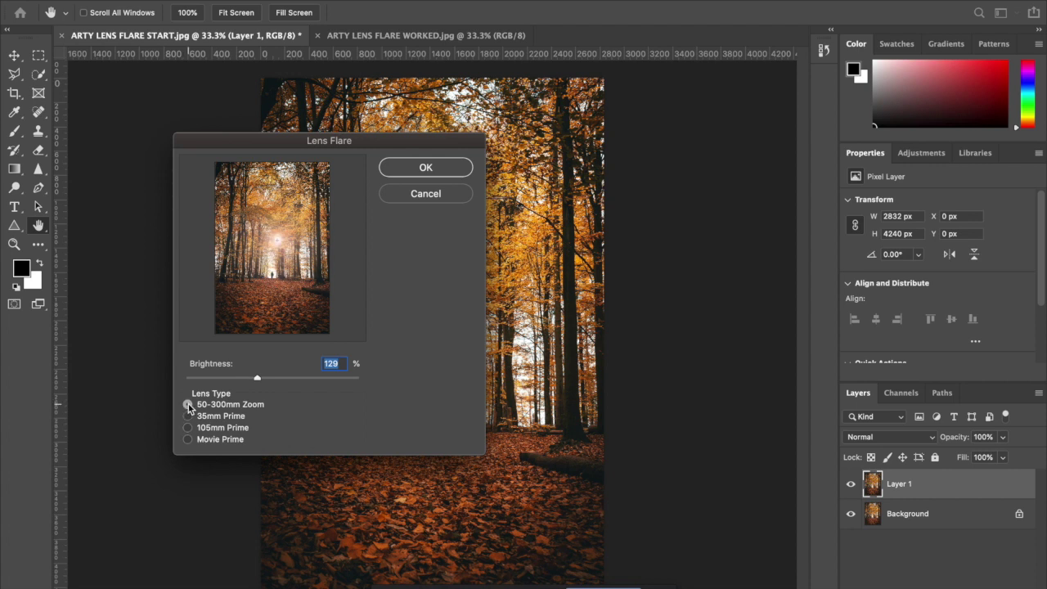
left_click(412, 167)
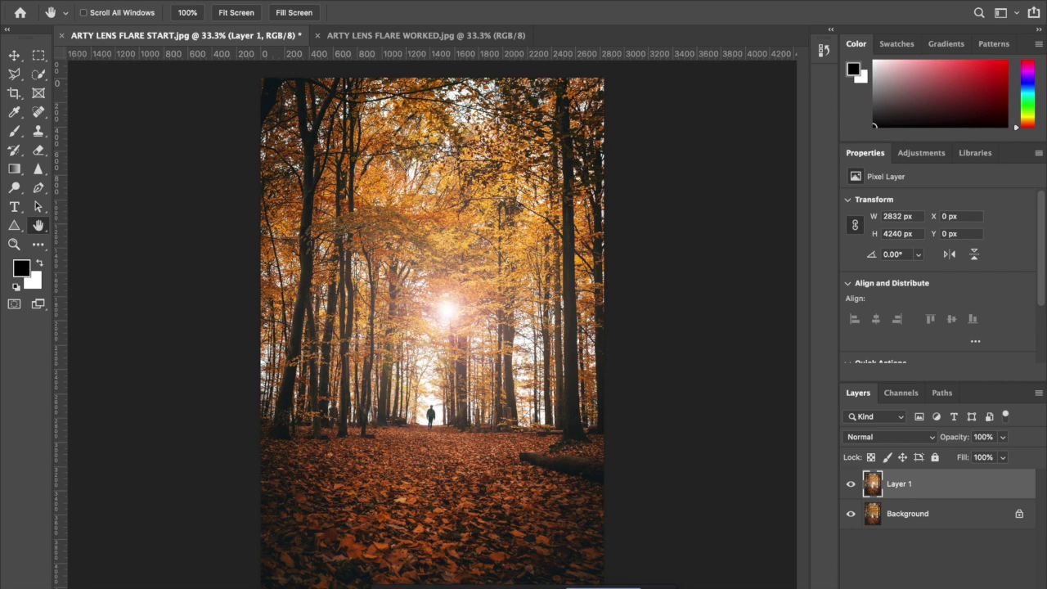
left_click(15, 57)
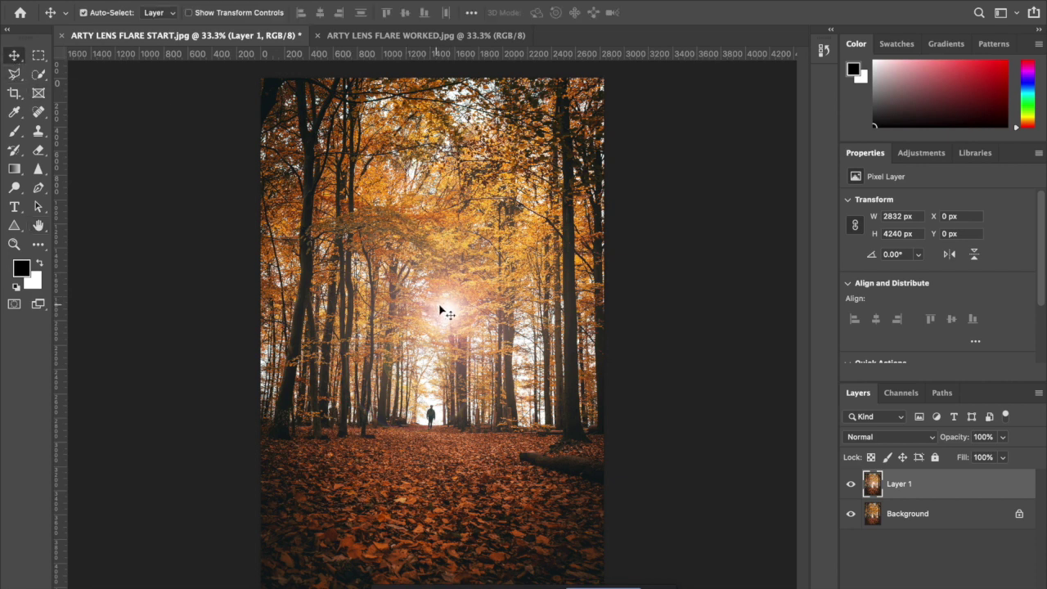
Snap Layer 1 back to 0 px offset and switch to the Gradient tool
mouse_move(428, 310)
left_mouse_down()
mouse_move(401, 309)
mouse_move(444, 310)
left_mouse_up()
key("g")
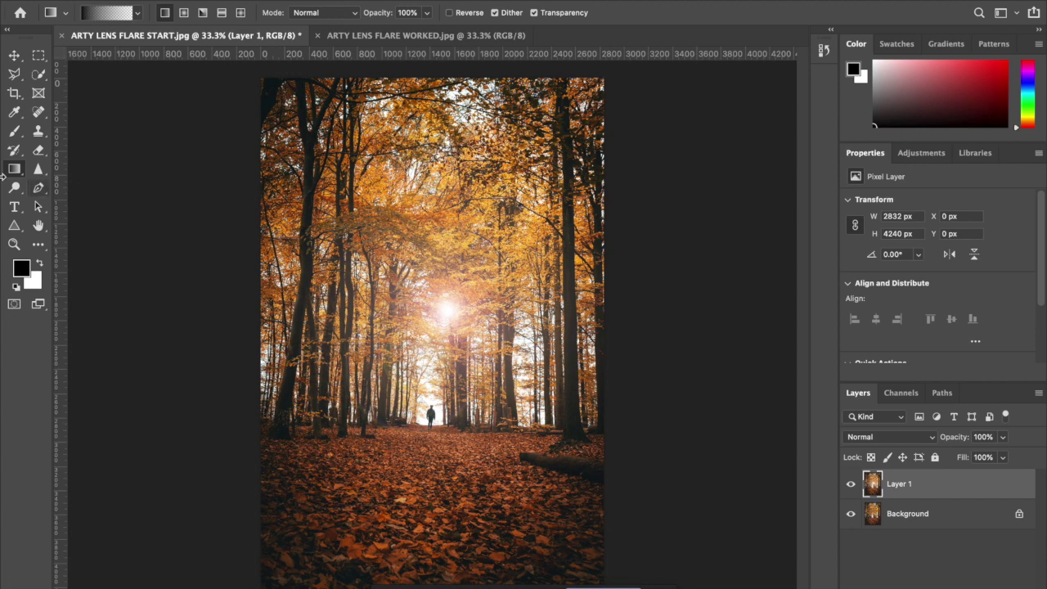
left_click(27, 271)
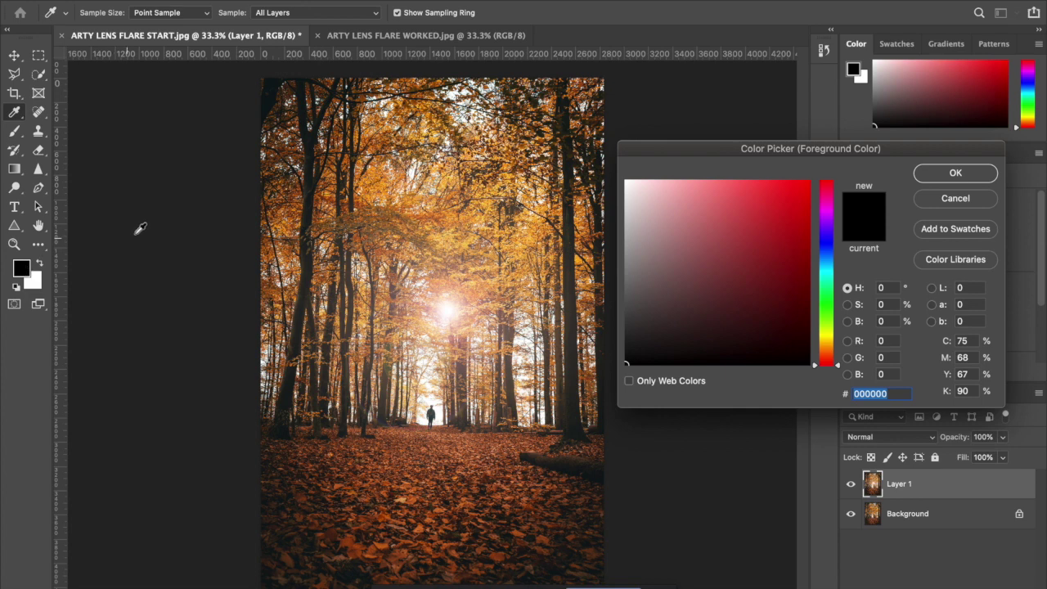
Set the foreground colour to a vivid orange, f29e0a, at hue 38
left_click(827, 346)
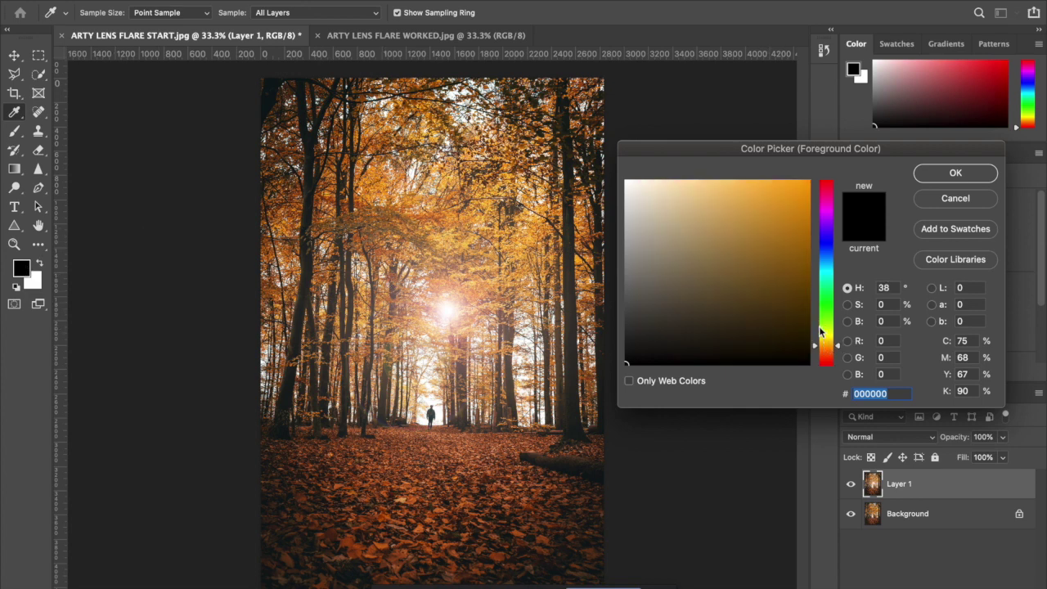
left_click(806, 186)
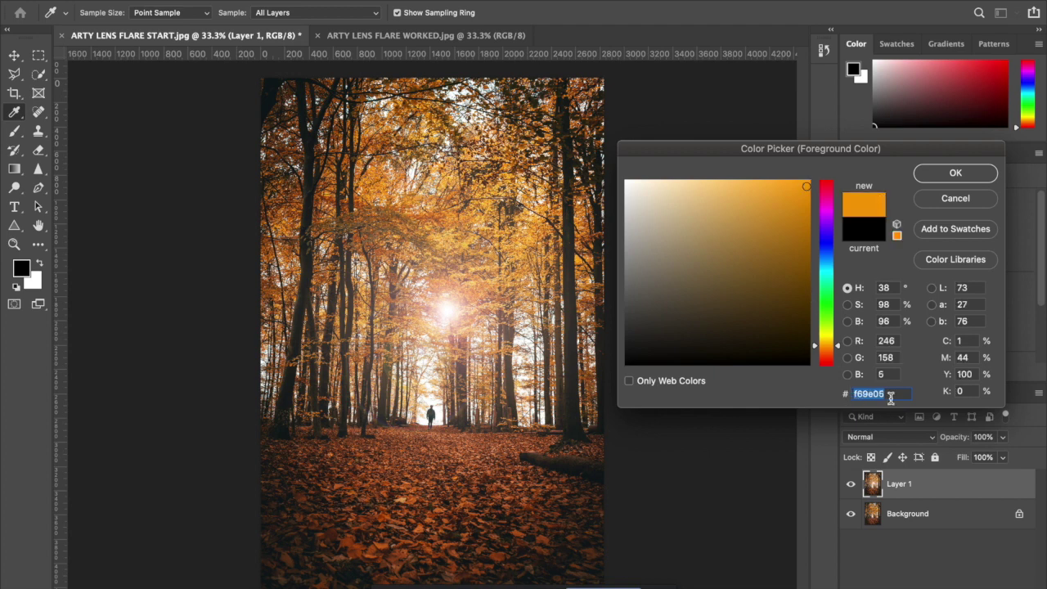
key("BackSpace")
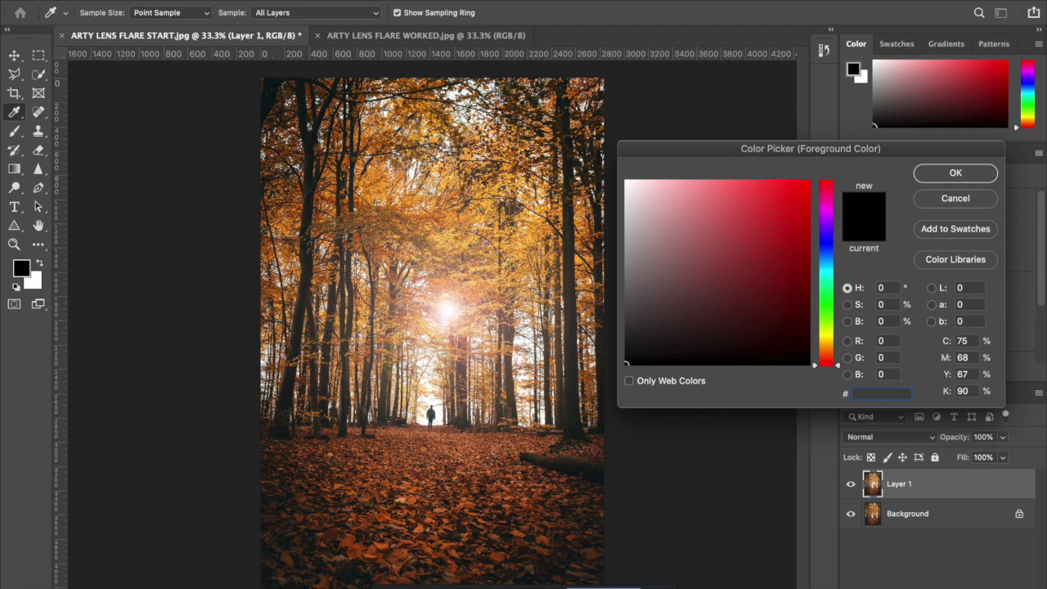
type("38")
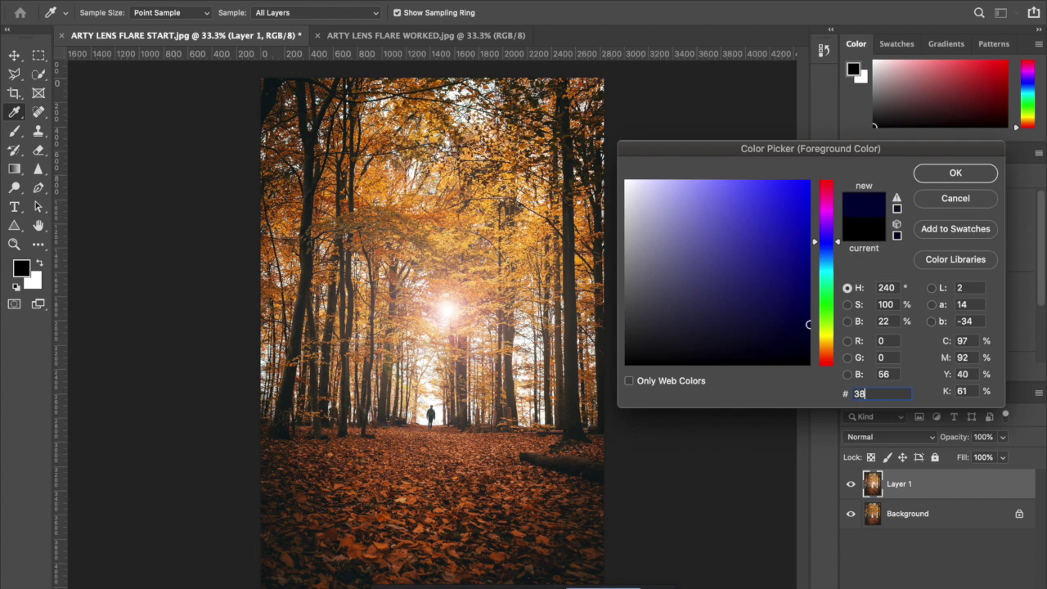
type("504")
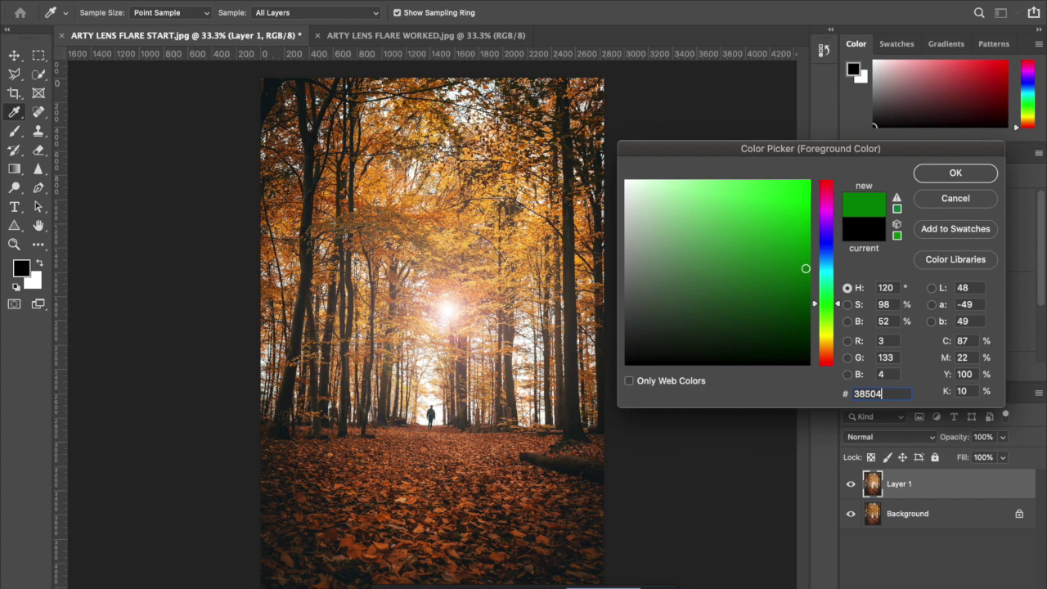
key("BackSpace")
key("BackSpace")
key("BackSpace")
key("BackSpace")
key("BackSpace")
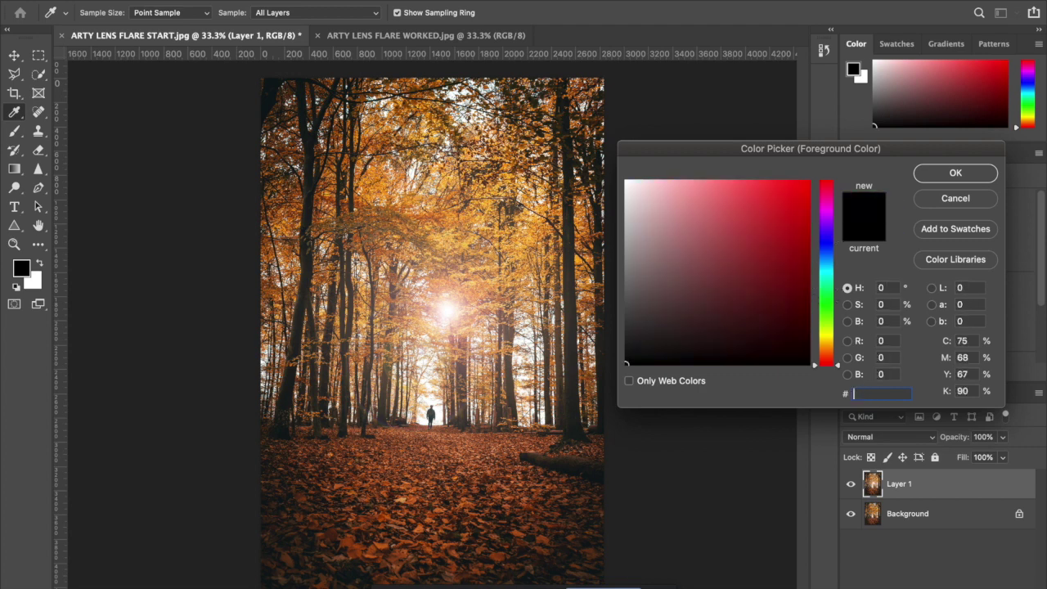
left_click(827, 343)
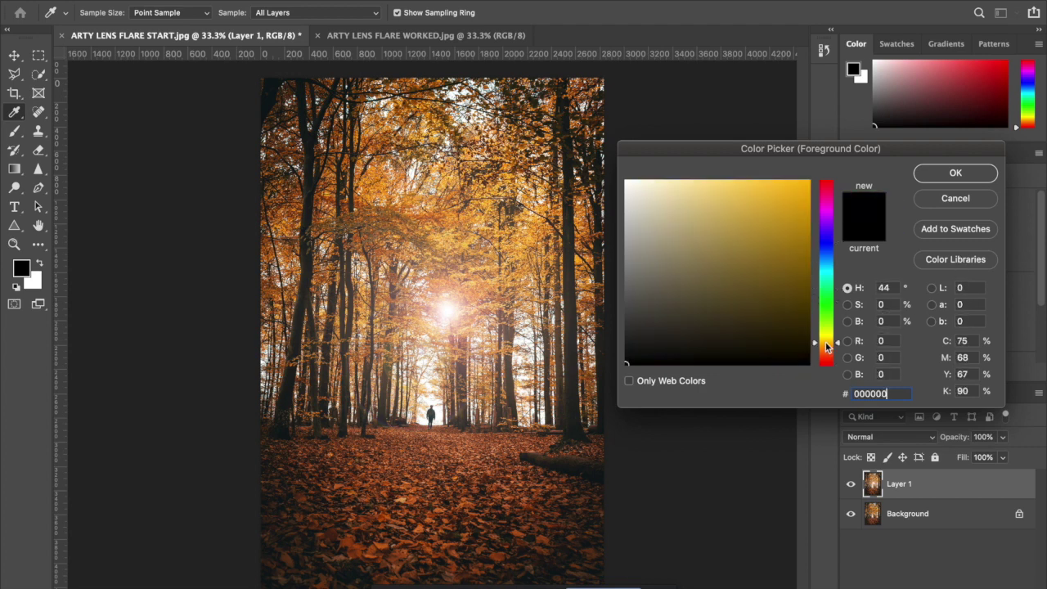
left_click(826, 342)
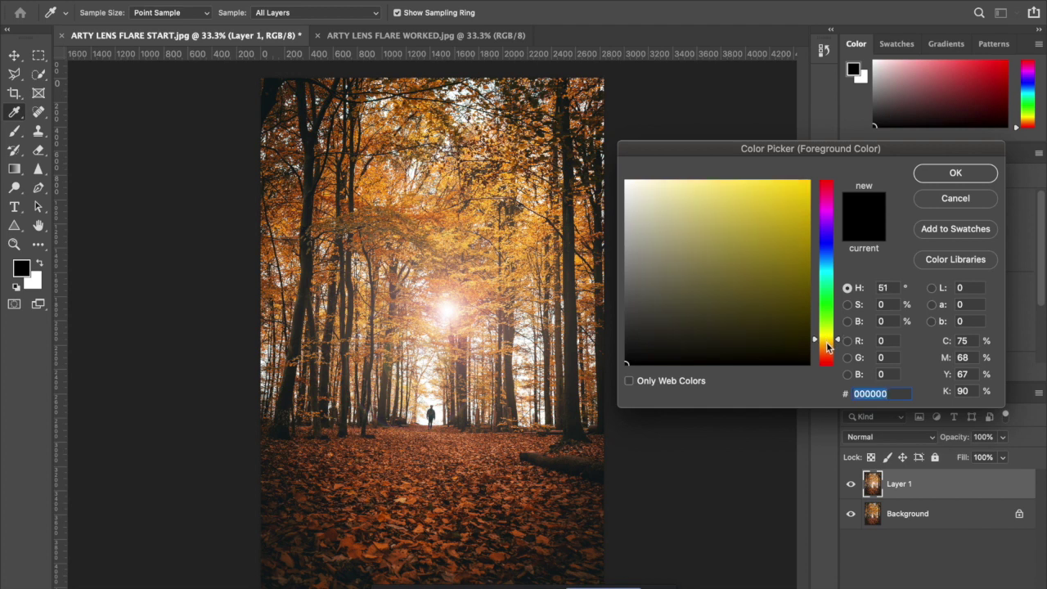
left_click(827, 346)
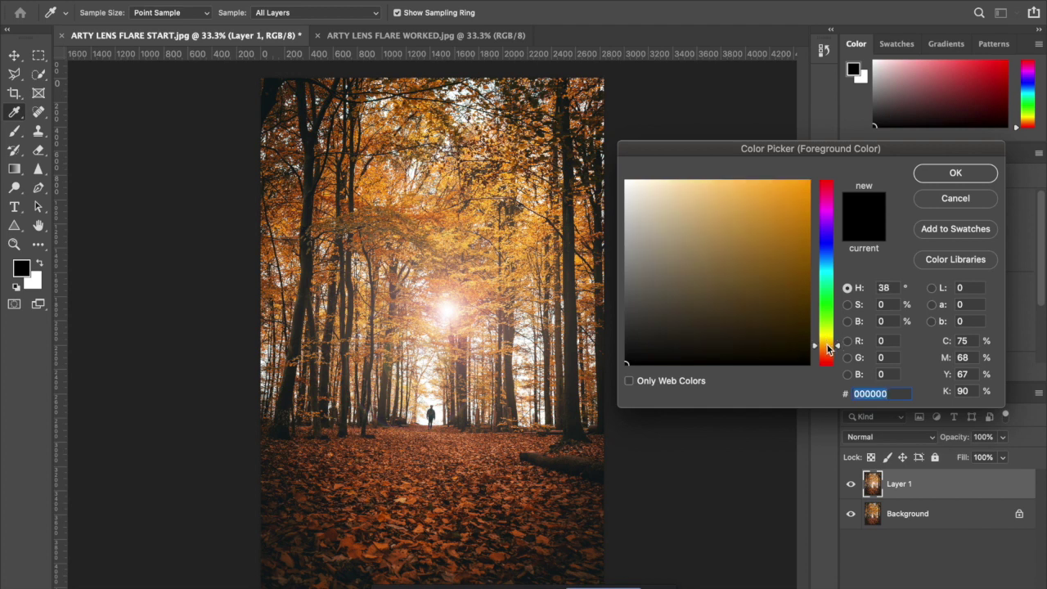
left_click(802, 188)
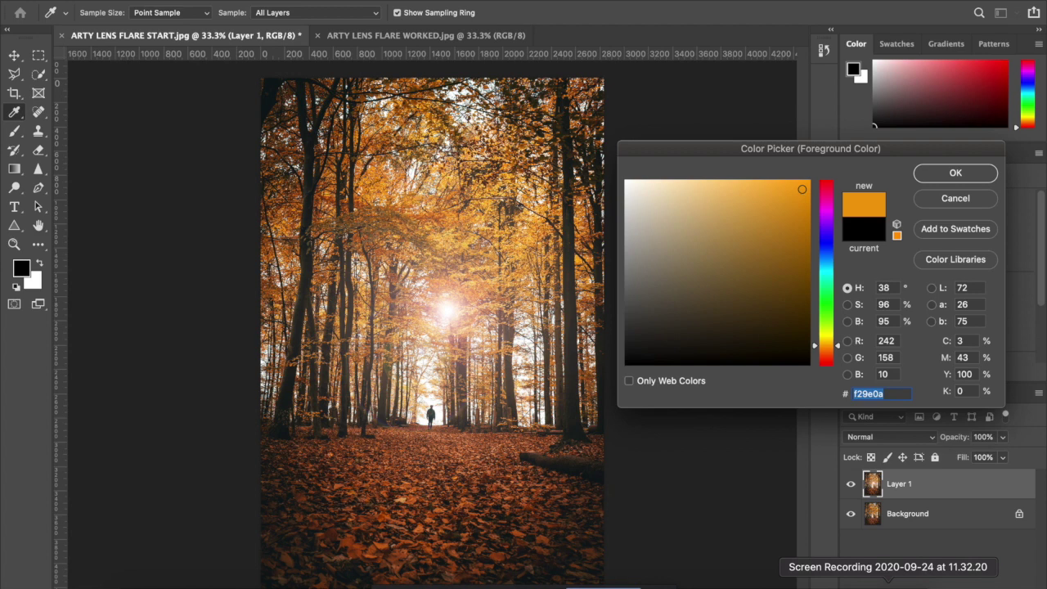
left_click(956, 174)
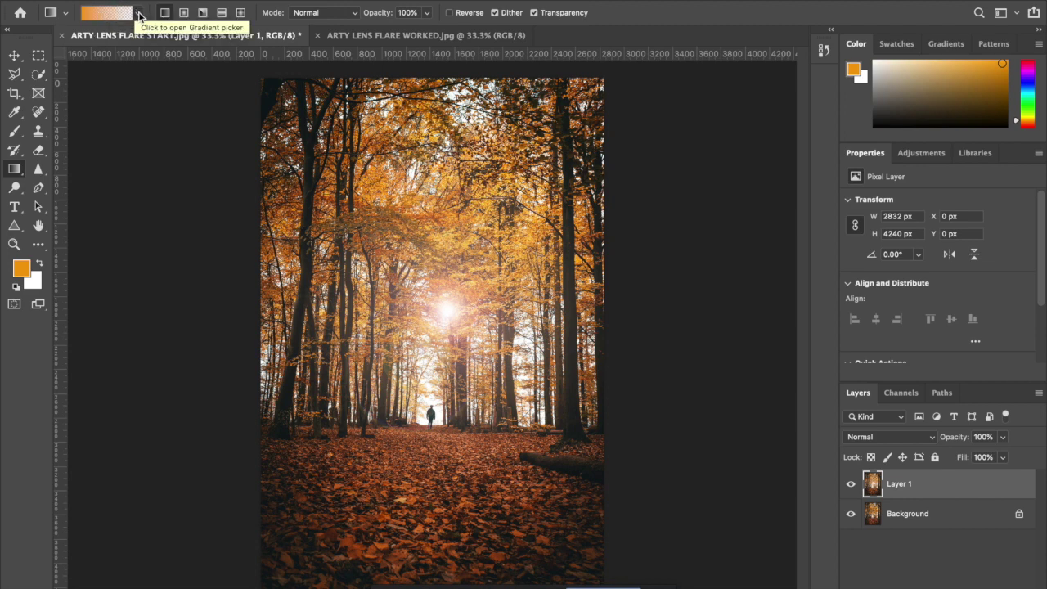
Choose the Foreground to Transparent gradient preset from the Basics folder
left_click(139, 15)
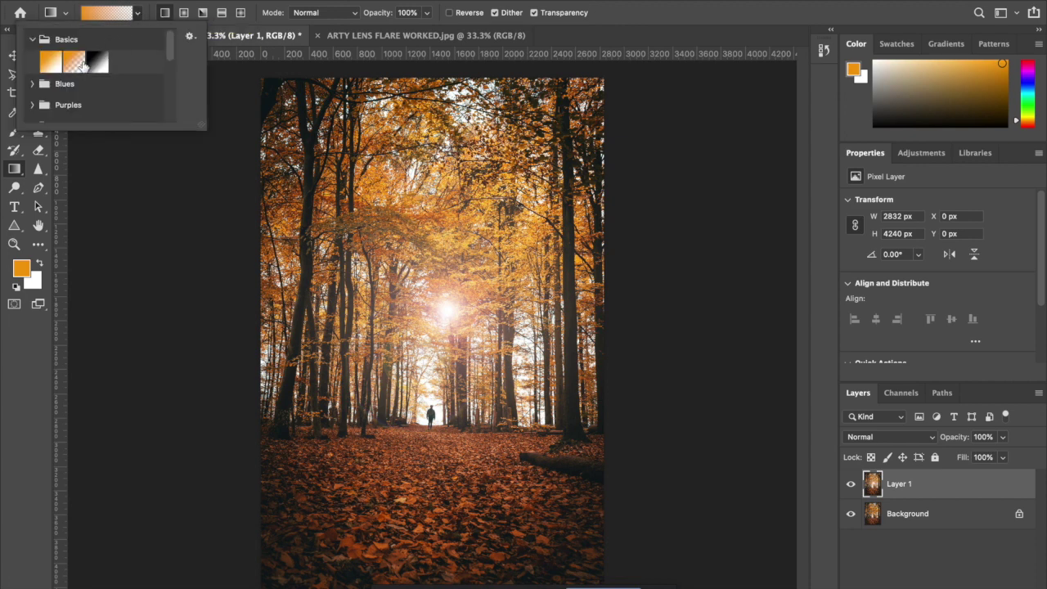
left_click(35, 38)
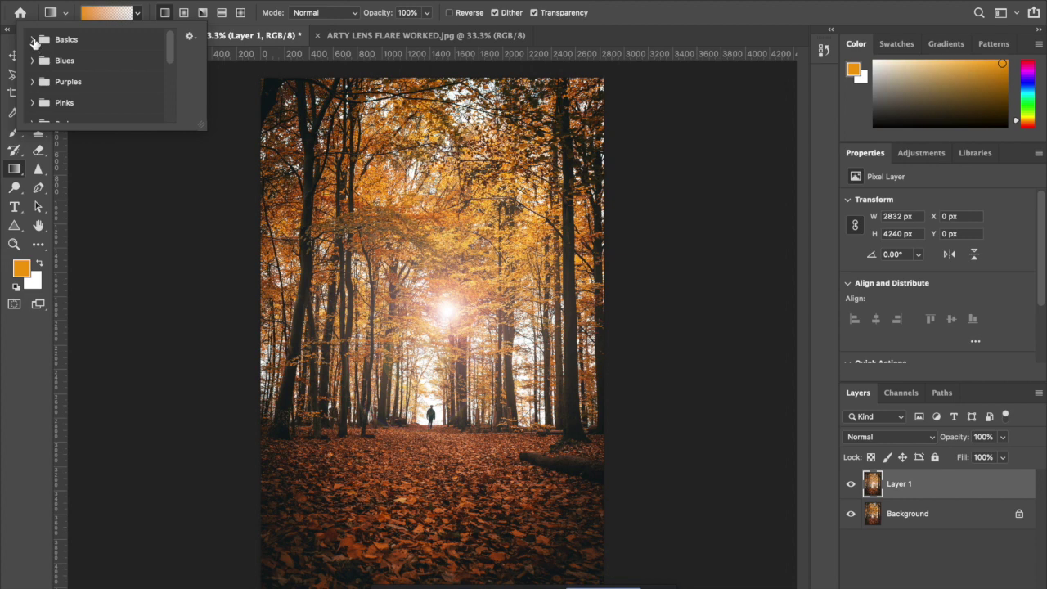
left_click(32, 40)
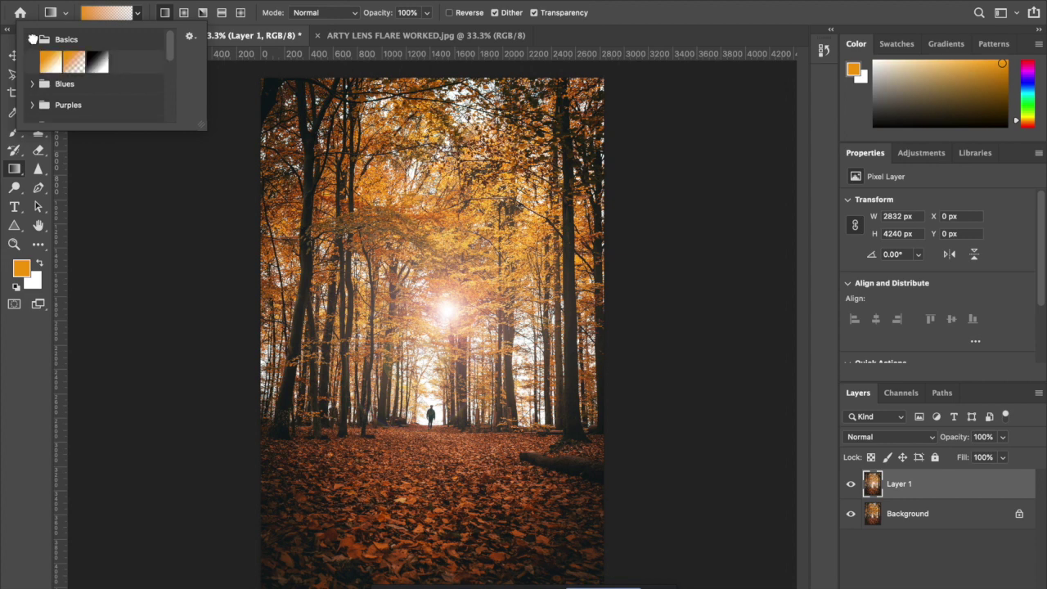
left_click(75, 63)
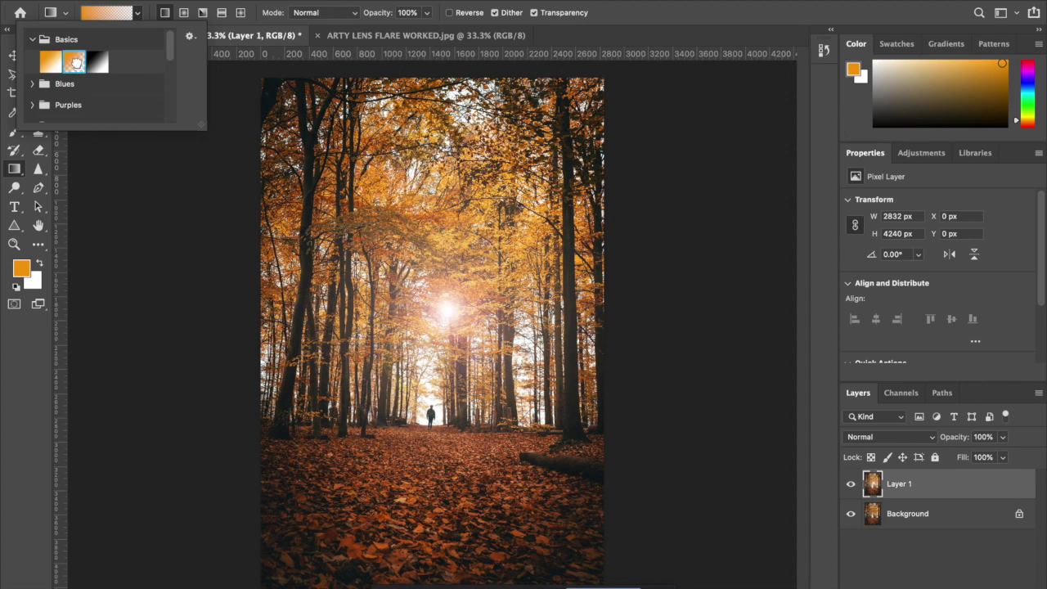
double_click(74, 63)
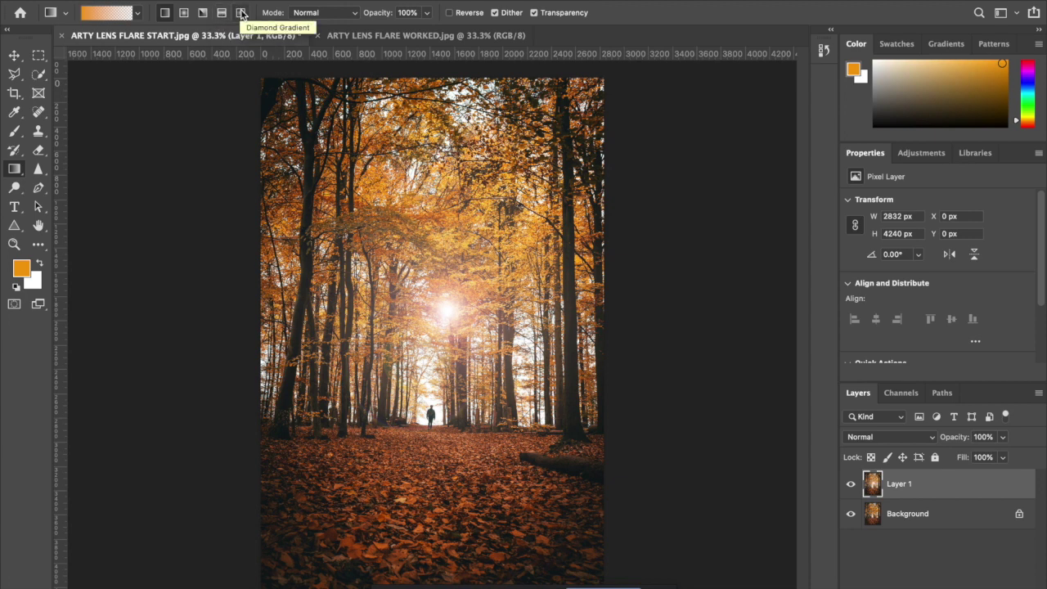
Paint a radial orange glow over the sunburst on a new Layer 2
left_click(183, 14)
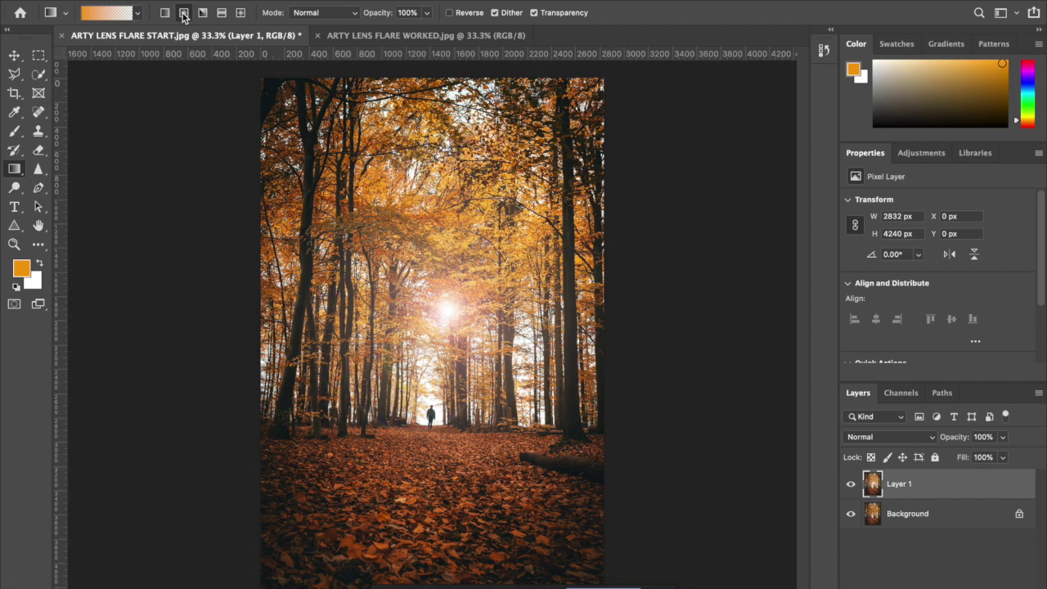
left_click(184, 14)
key("super+shift+alt+n")
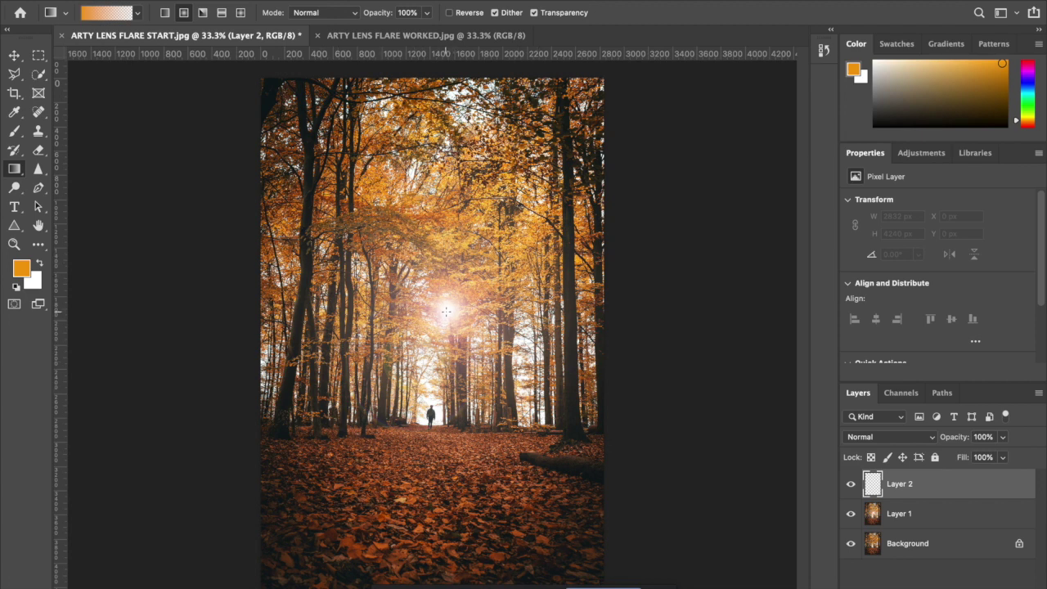
left_click_drag(446, 312, 446, 456)
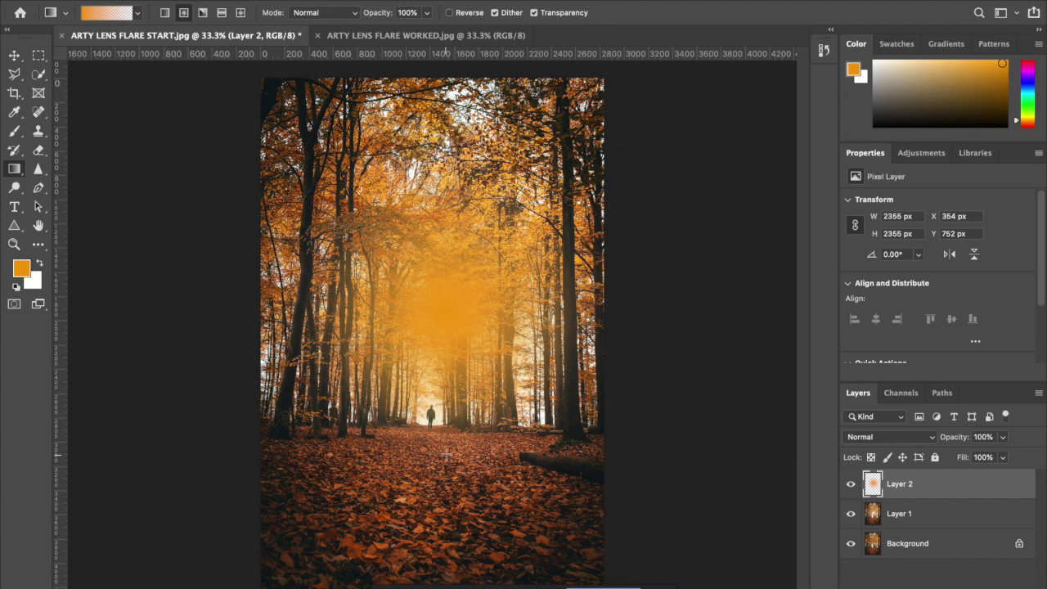
Blend Layer 2 in Soft Light and duplicate it as Layer 2 copy
left_click(933, 437)
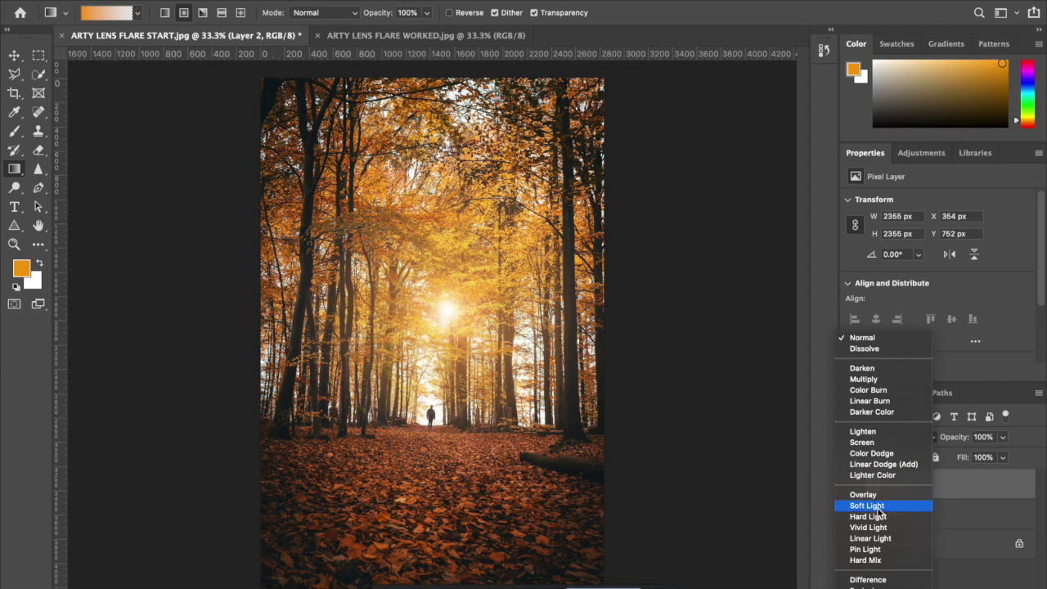
left_click(868, 506)
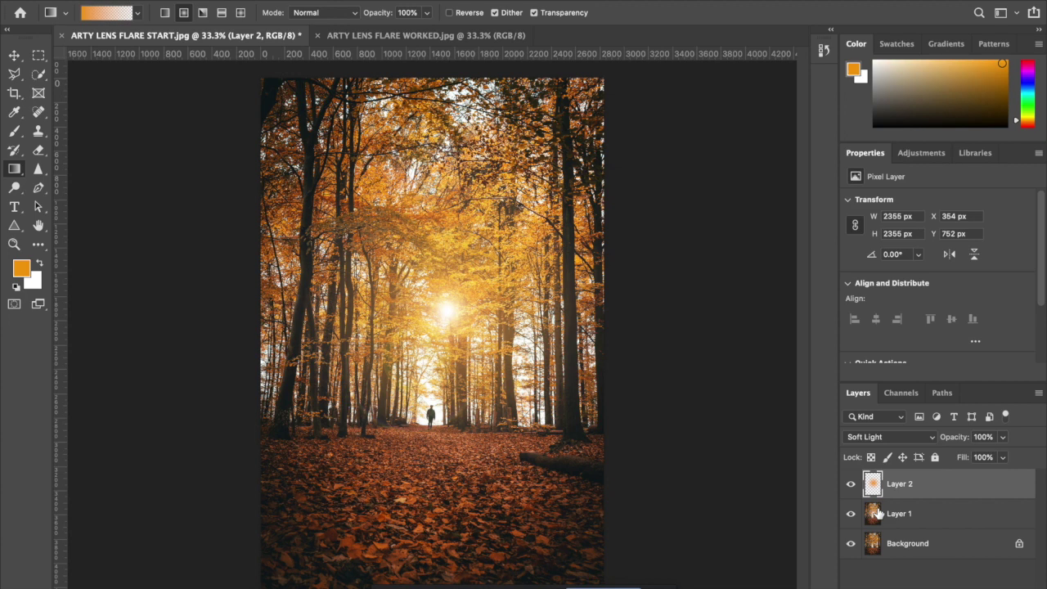
key("ctrl+j")
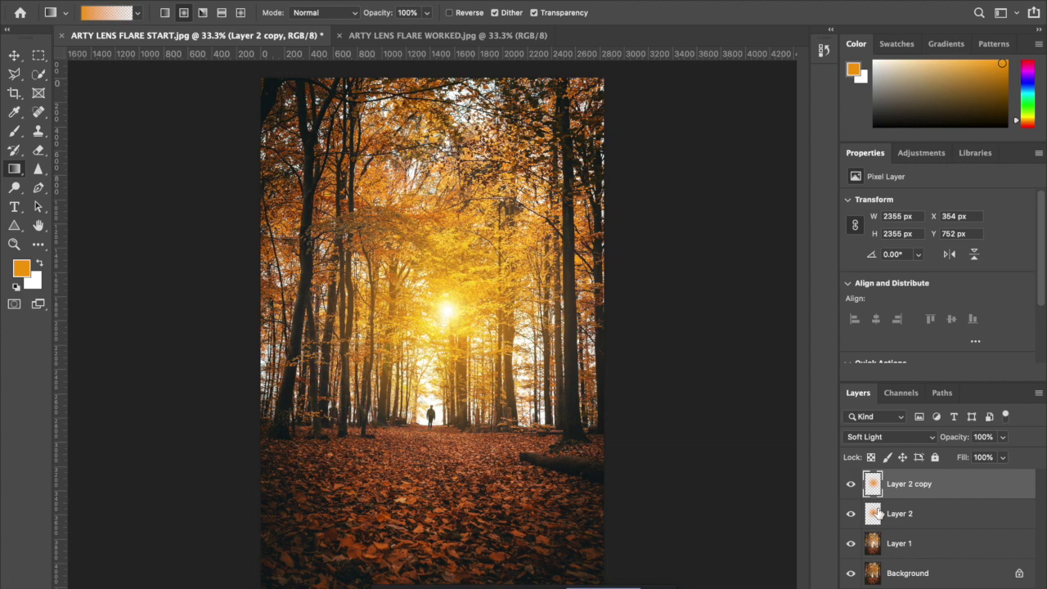
Add a new Layer 3 and drag an orange gradient in from the top-right corner
left_click(1022, 573)
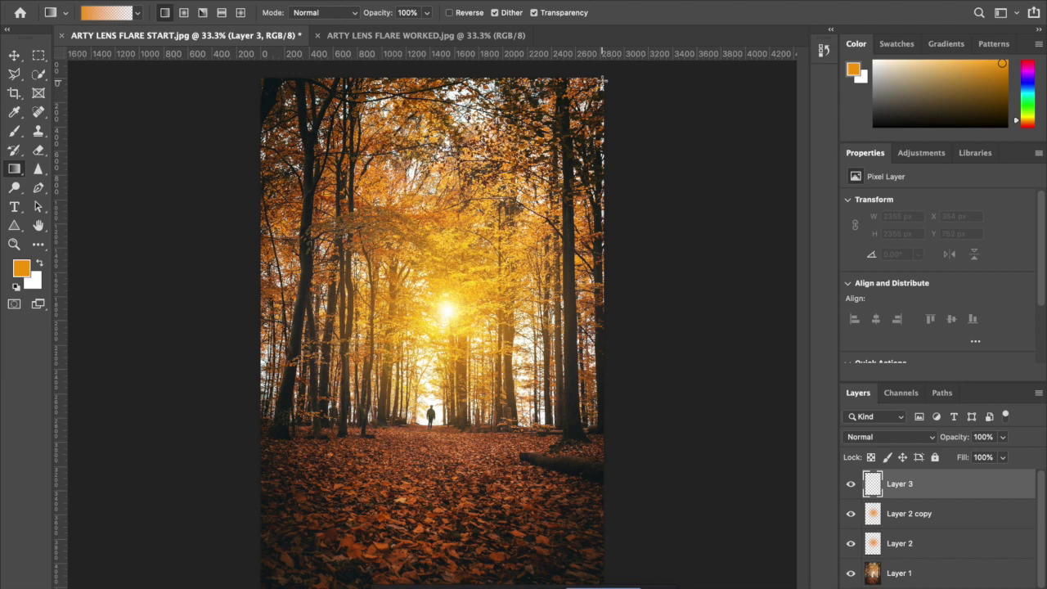
left_click_drag(602, 80, 421, 393)
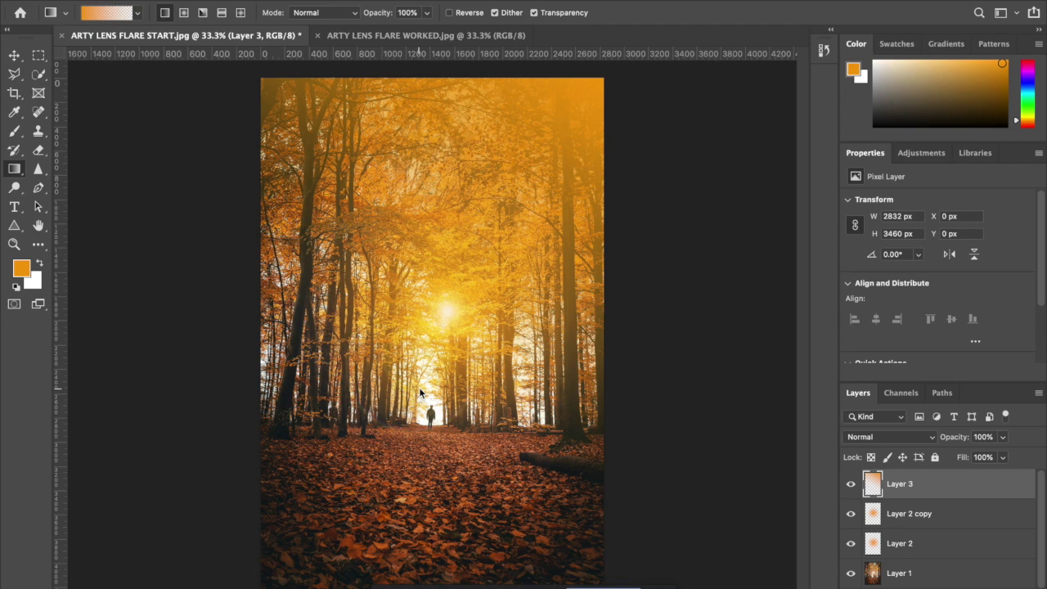
Set Layer 3 to Soft Light and add an empty Layer 4 above it
left_click(935, 439)
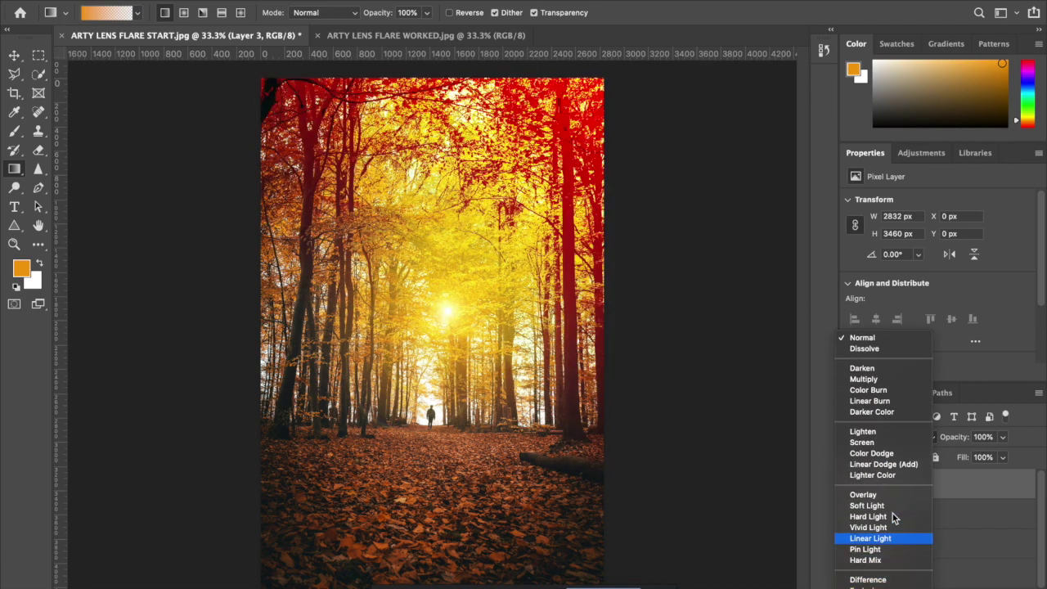
left_click(893, 508)
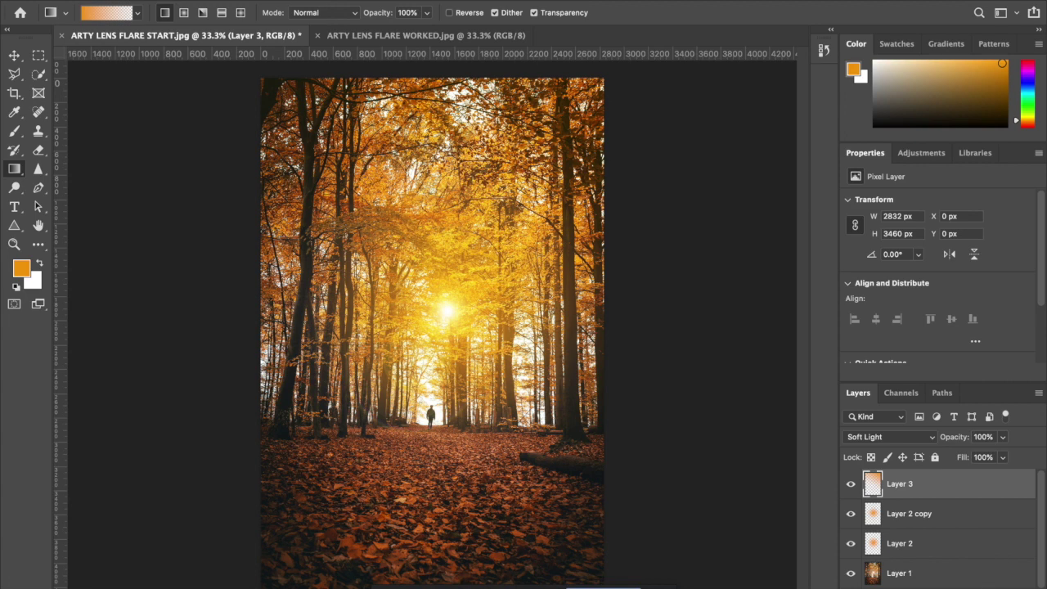
key("ctrl+shift+alt+n")
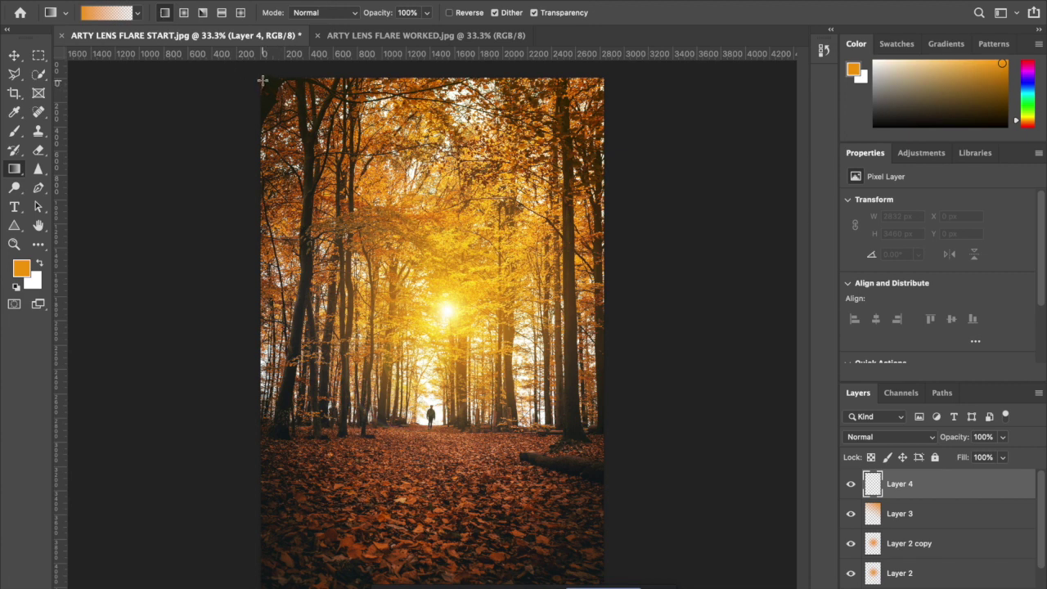
Draw an orange gradient from the top-left corner on Layer 4 and blend it in Soft Light
left_click_drag(262, 79, 483, 411)
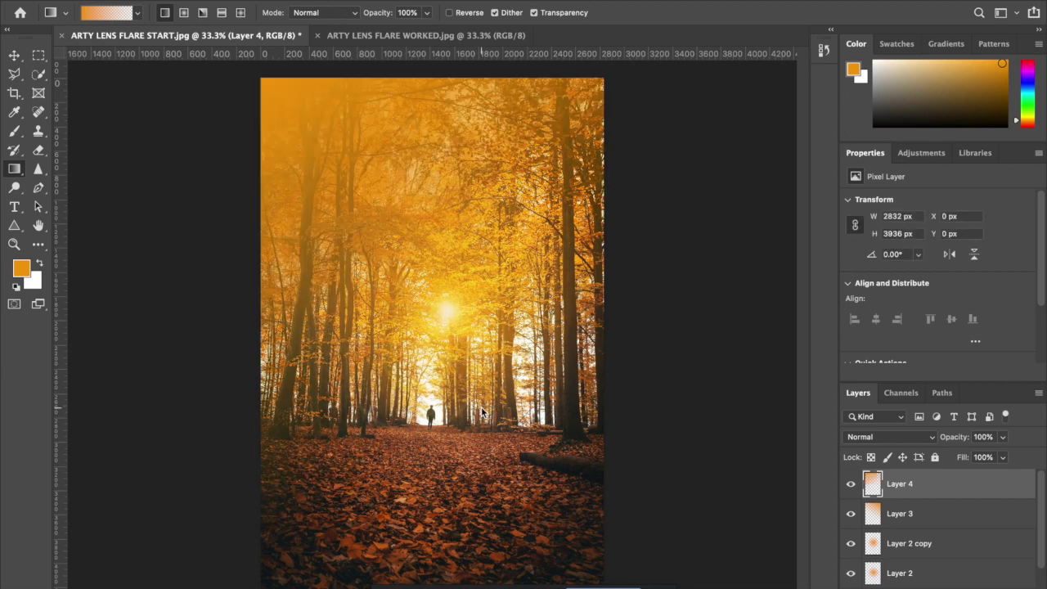
left_click(931, 441)
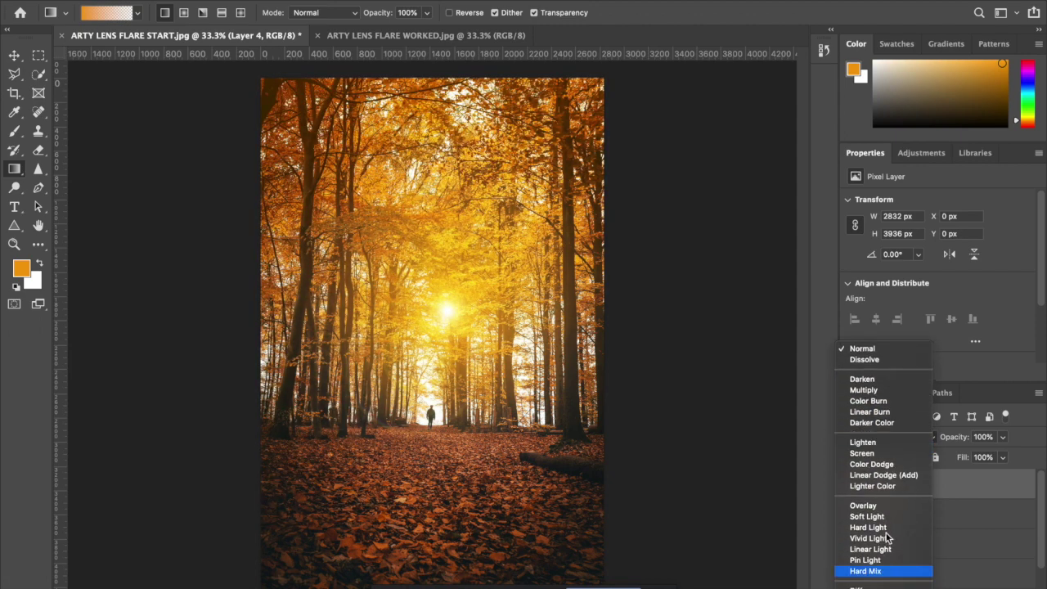
left_click(887, 518)
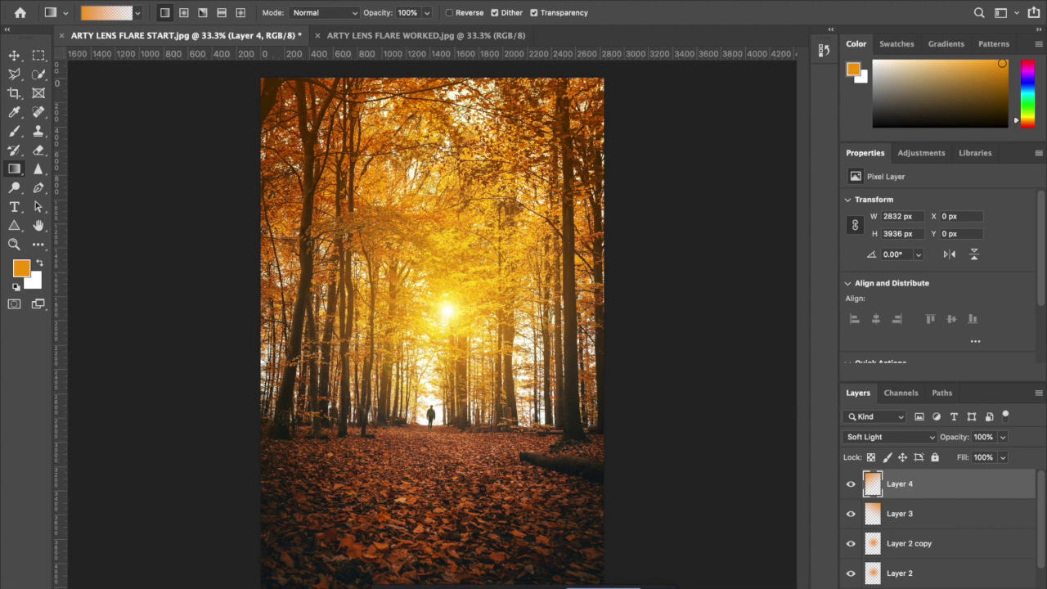
left_click(231, 0)
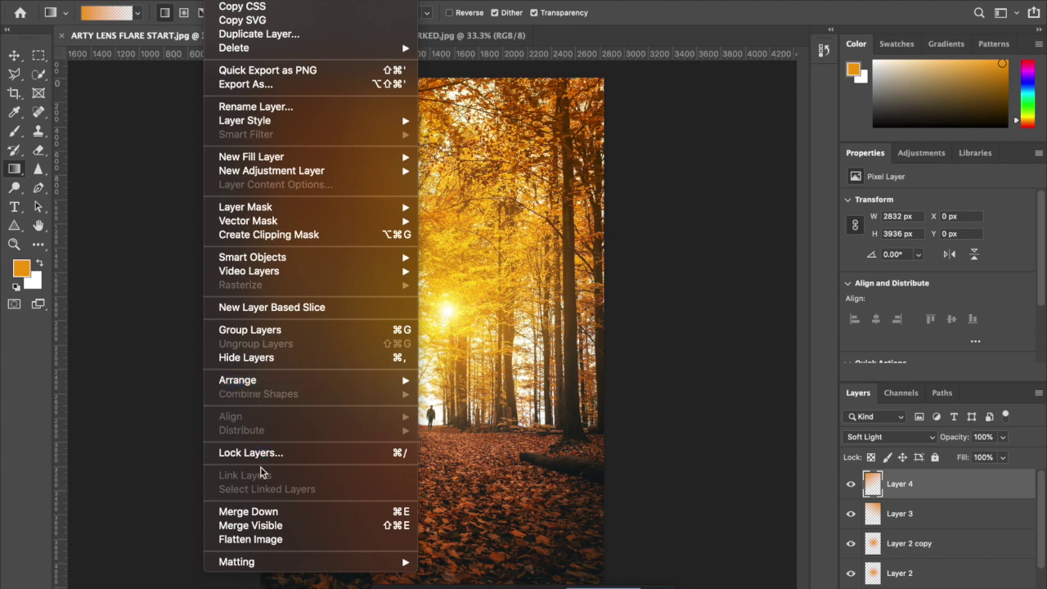
Flatten all glow and flare layers into a single Background layer
left_click(267, 542)
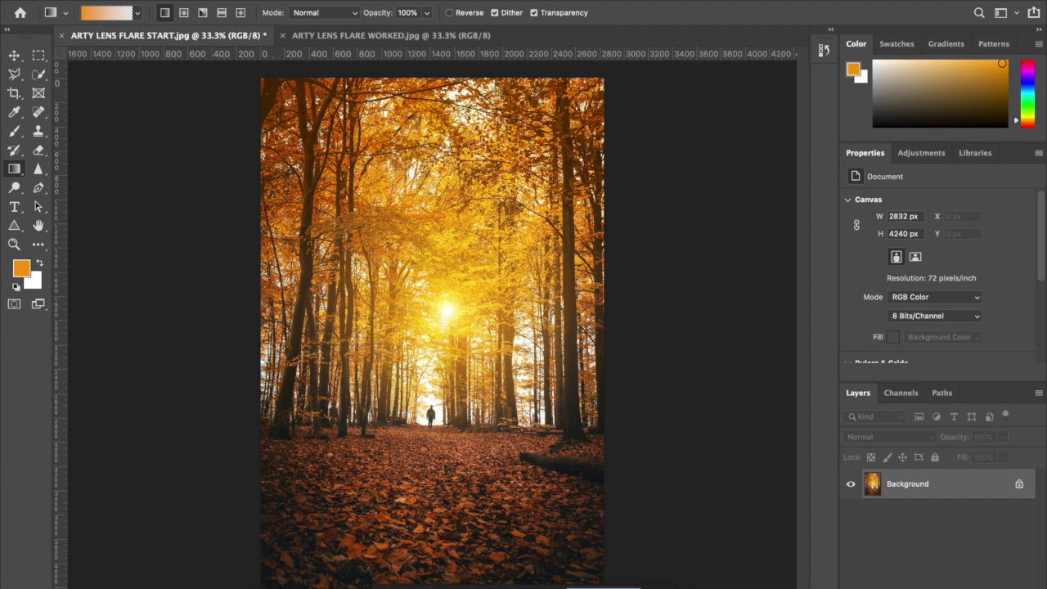
left_click(930, 588)
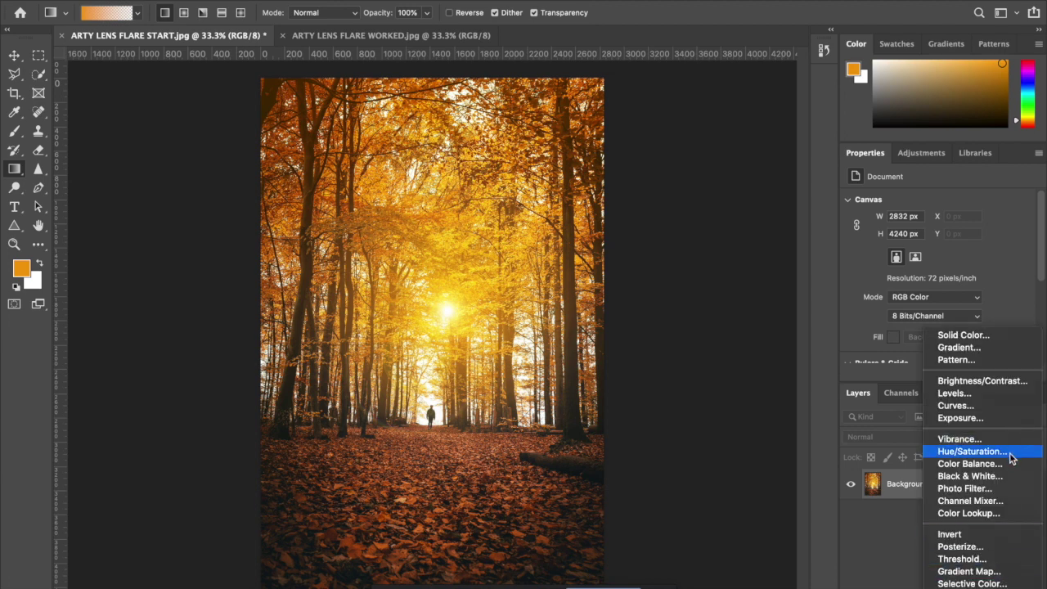
Add a Hue/Saturation adjustment layer with Saturation raised to +14
left_click(972, 452)
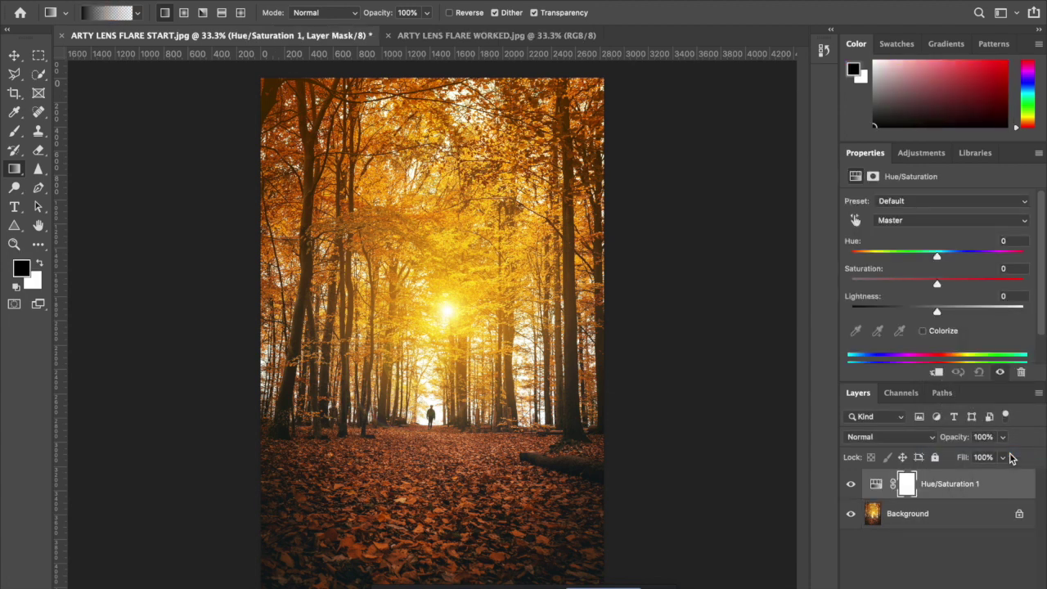
left_click_drag(938, 286, 951, 284)
mouse_move(951, 283)
left_mouse_down()
mouse_move(970, 283)
mouse_move(950, 285)
left_mouse_up()
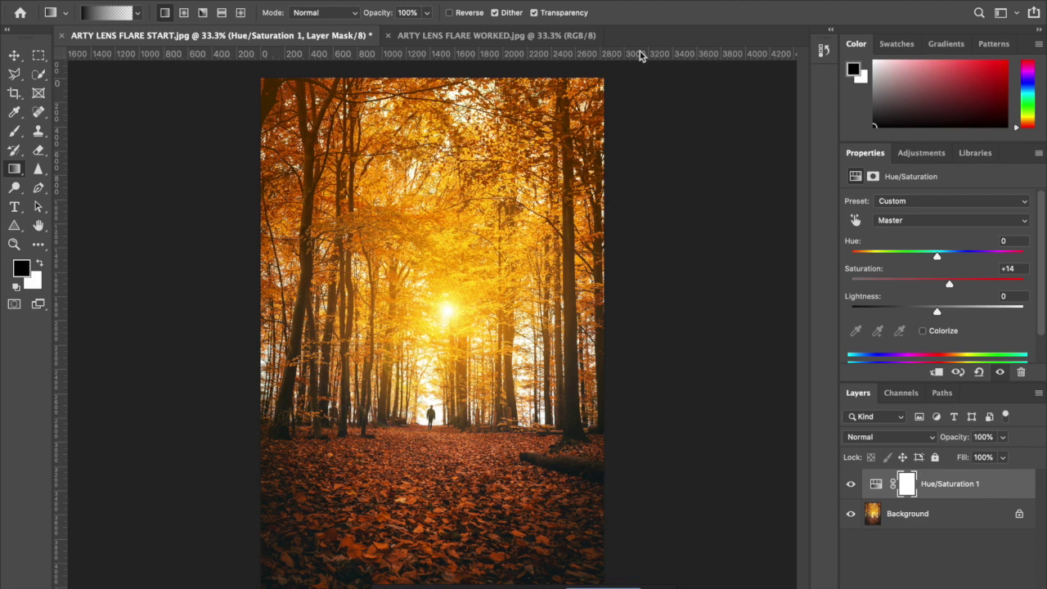
left_click(518, 38)
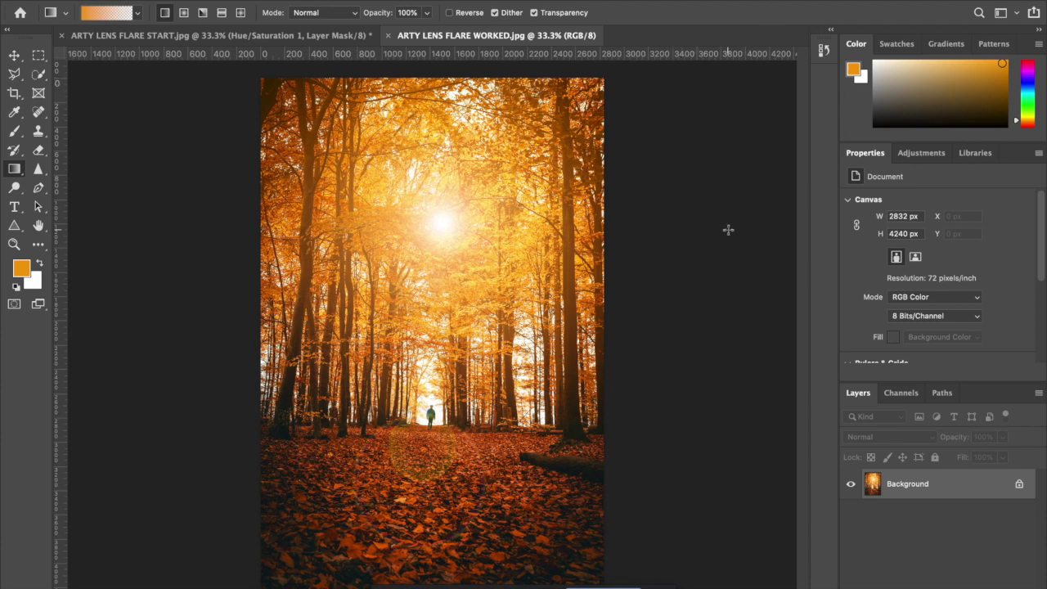
left_click(271, 38)
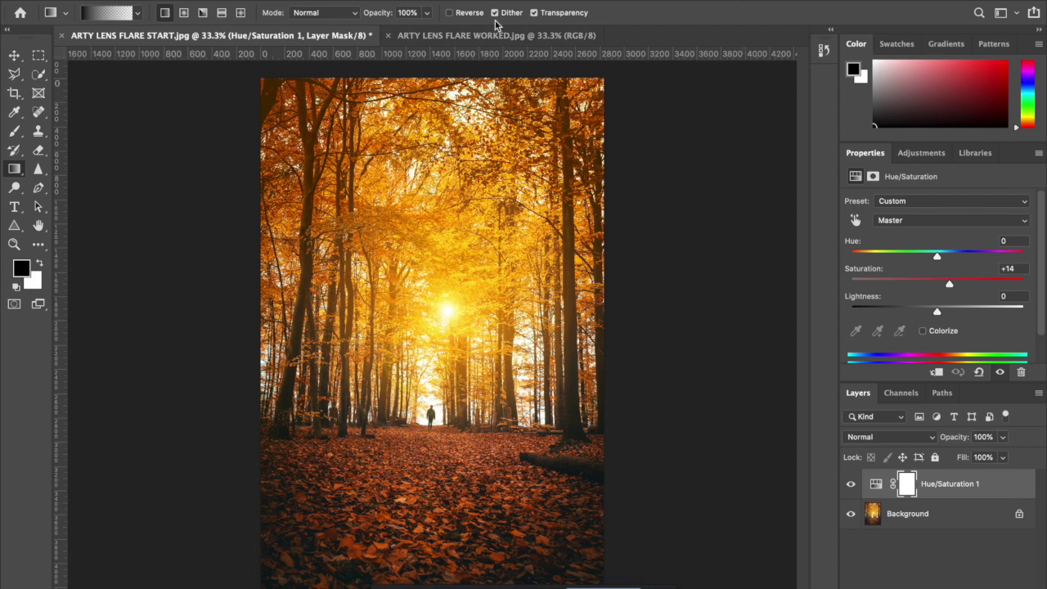
left_click(331, 0)
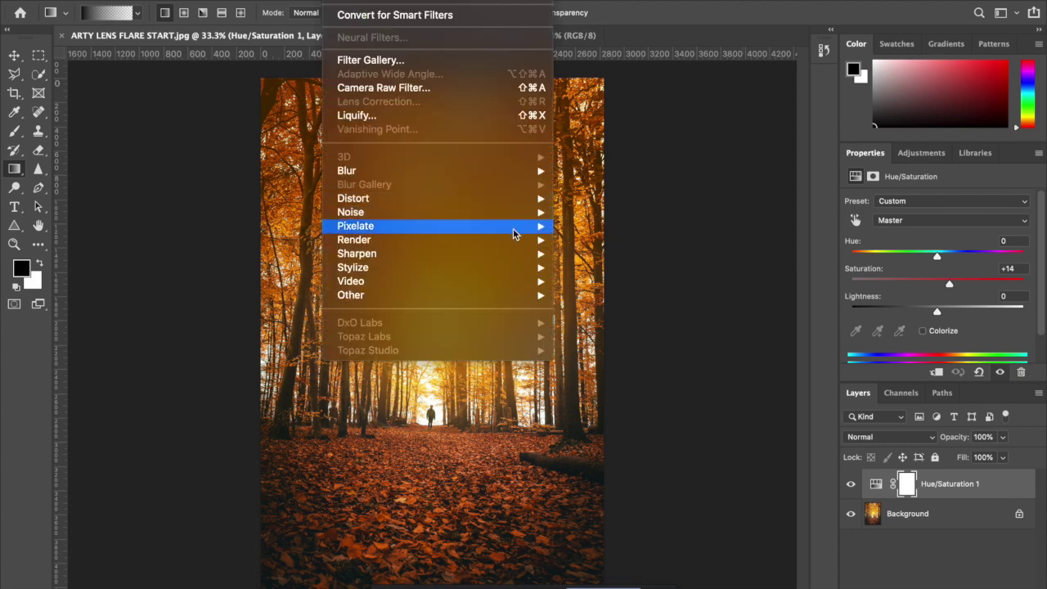
Run Lens Flare on the Background layer, moving the flare centre up-left of the sun
mouse_move(520, 240)
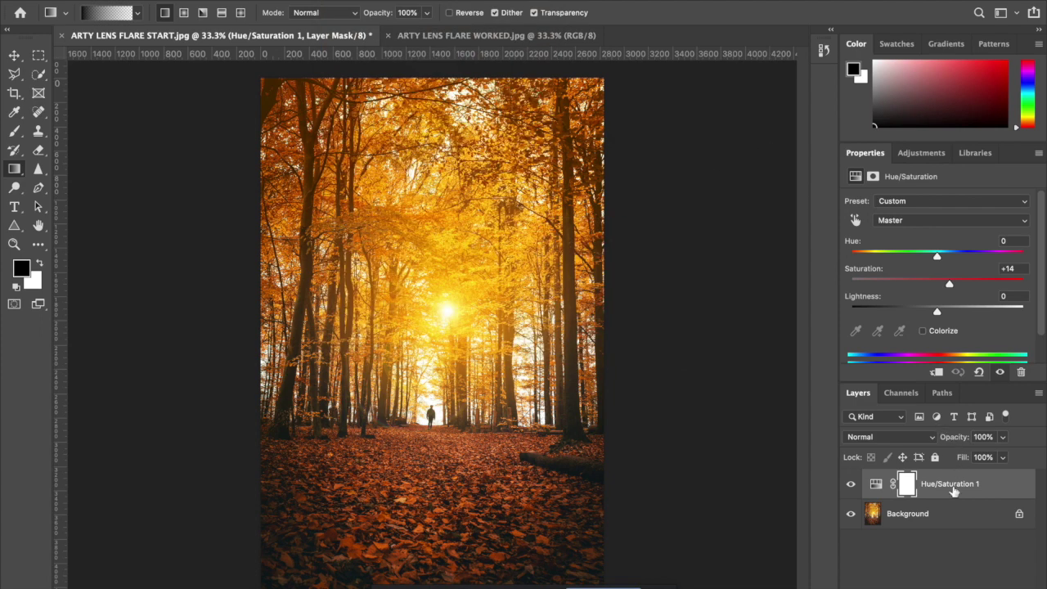
left_click(945, 516)
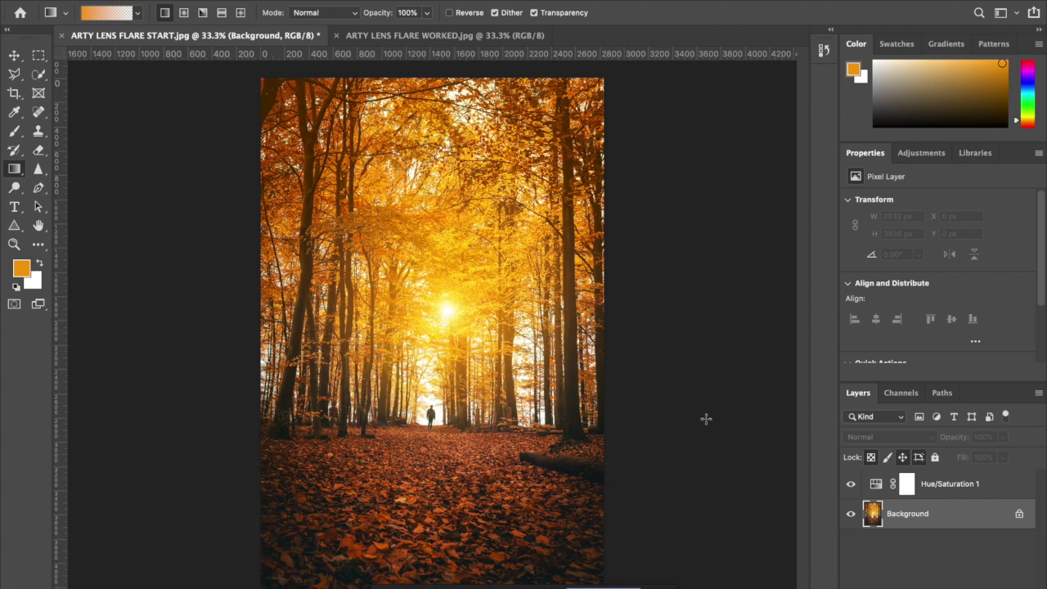
left_click(331, 2)
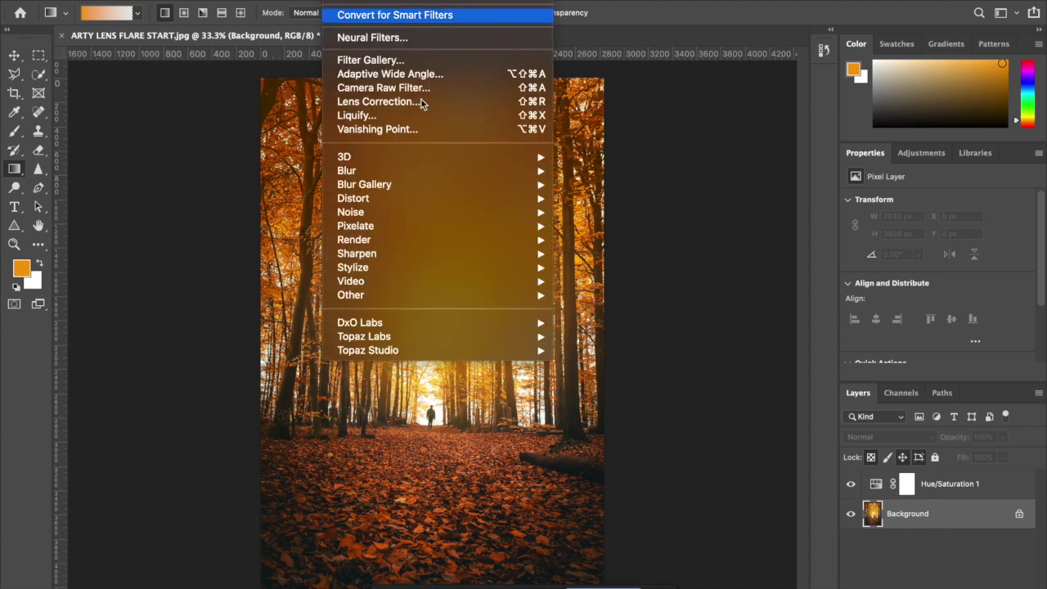
mouse_move(544, 240)
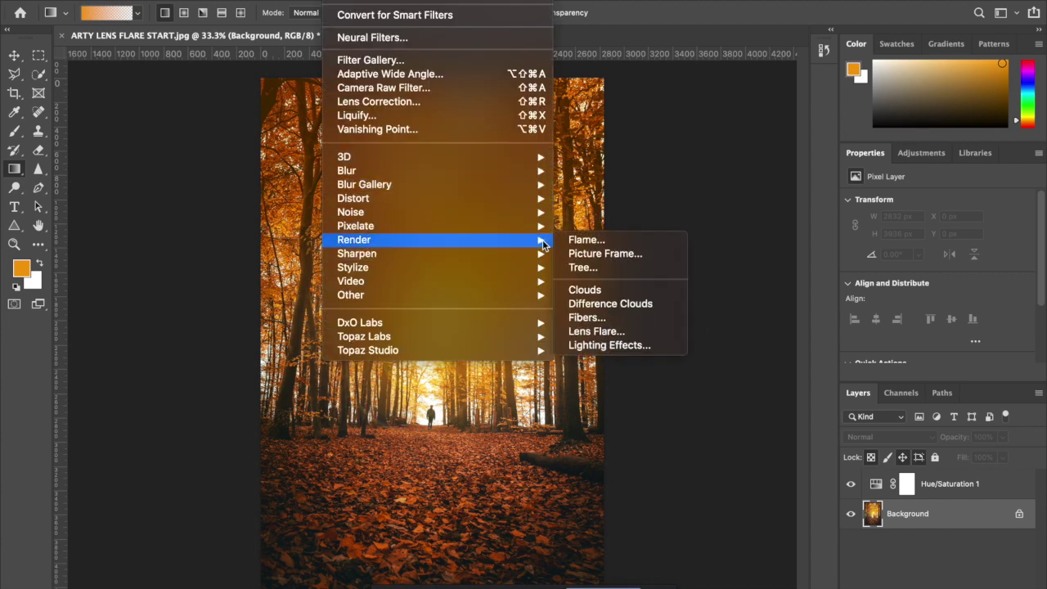
left_click(615, 333)
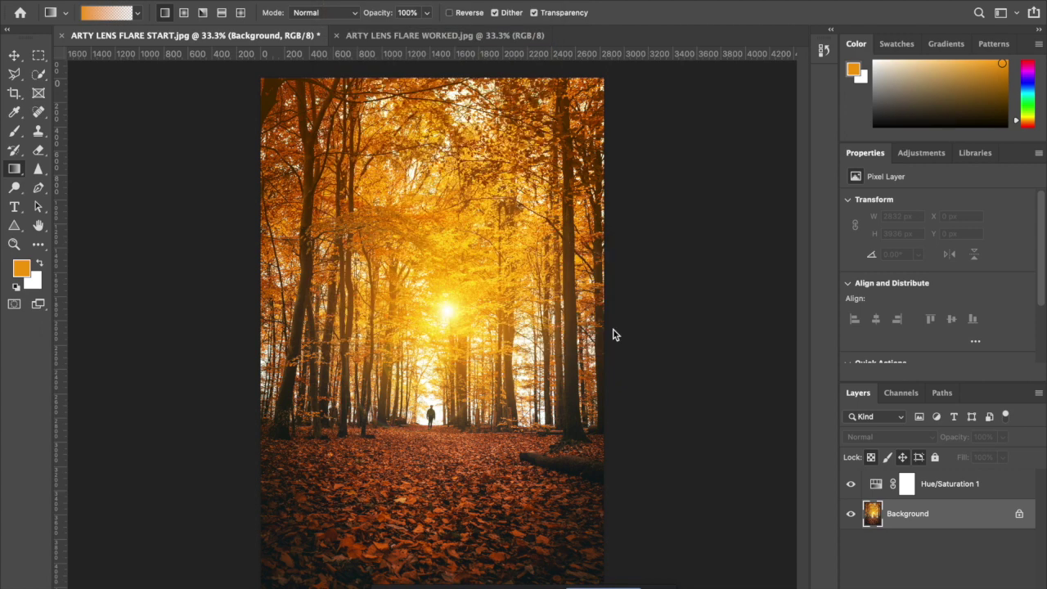
left_click_drag(283, 221, 262, 195)
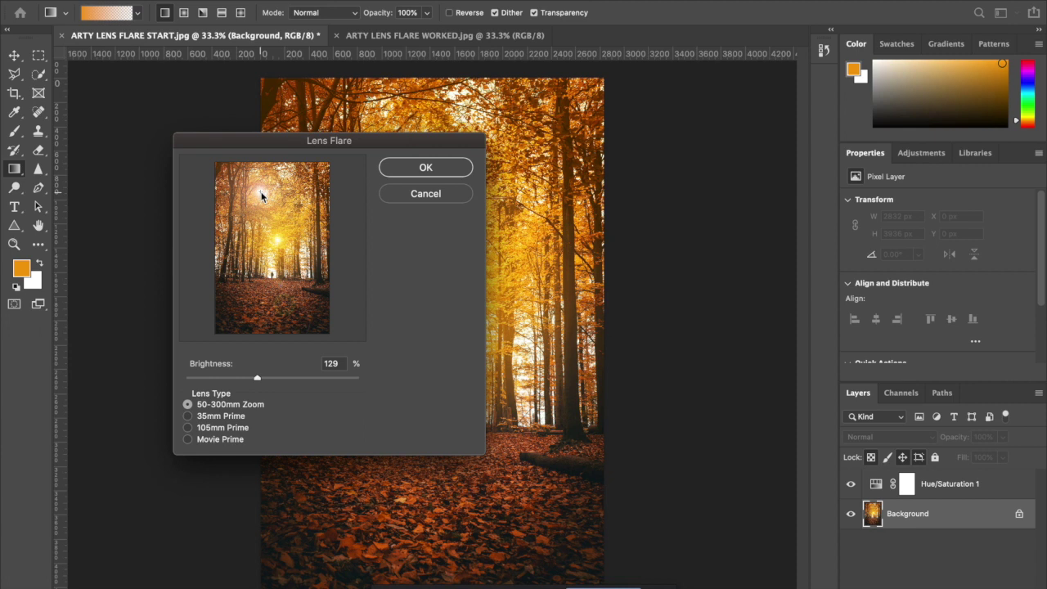
Try a few flare positions in the canopy, then cancel Lens Flare without applying it
mouse_move(262, 195)
left_mouse_down()
mouse_move(311, 190)
mouse_move(324, 225)
mouse_move(298, 203)
mouse_move(250, 205)
mouse_move(254, 190)
mouse_move(270, 232)
mouse_move(262, 180)
mouse_move(273, 170)
mouse_move(277, 210)
mouse_move(272, 184)
left_mouse_up()
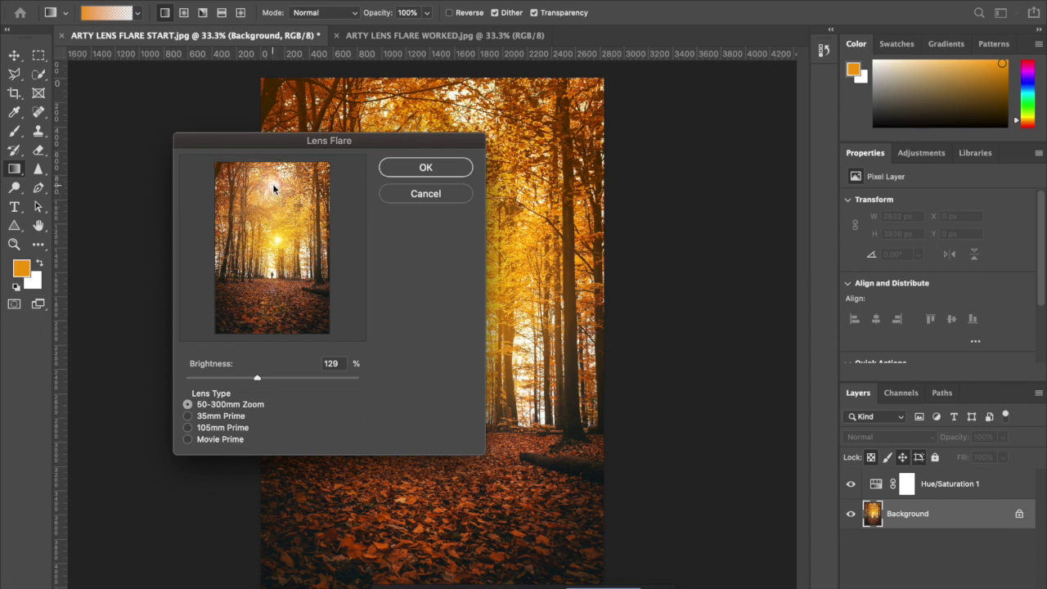
mouse_move(273, 186)
left_mouse_down()
mouse_move(251, 184)
mouse_move(284, 188)
left_mouse_up()
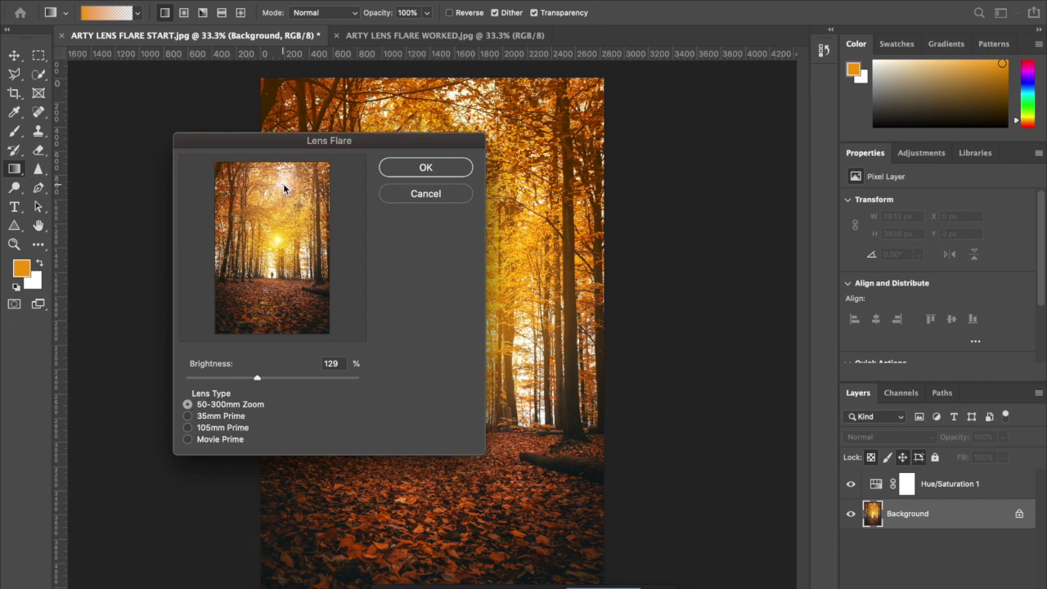
left_click(426, 194)
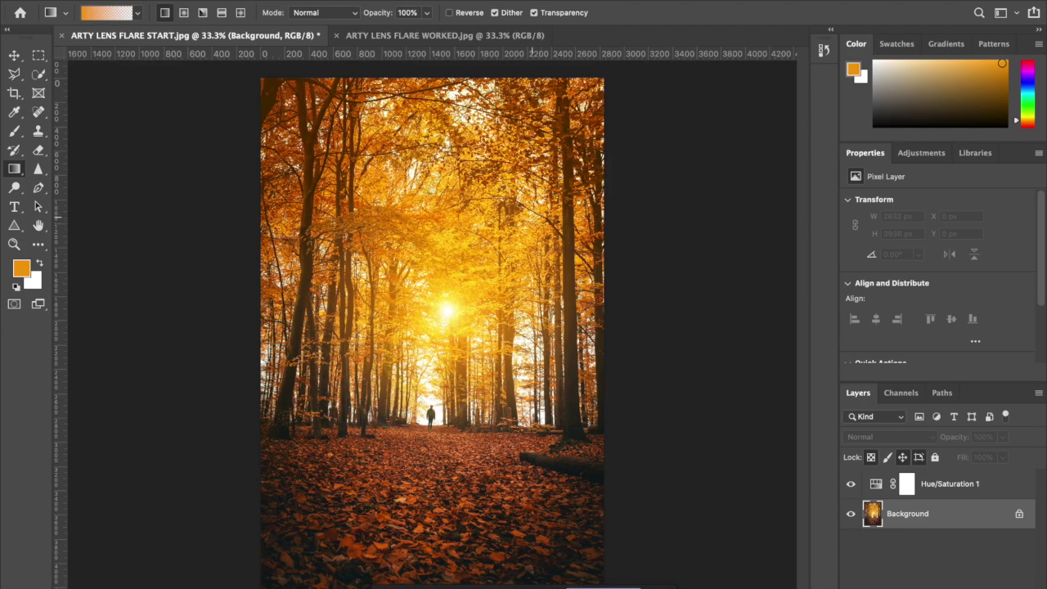
Check the video call via Mission Control, then return to Photoshop
key("ctrl+Up")
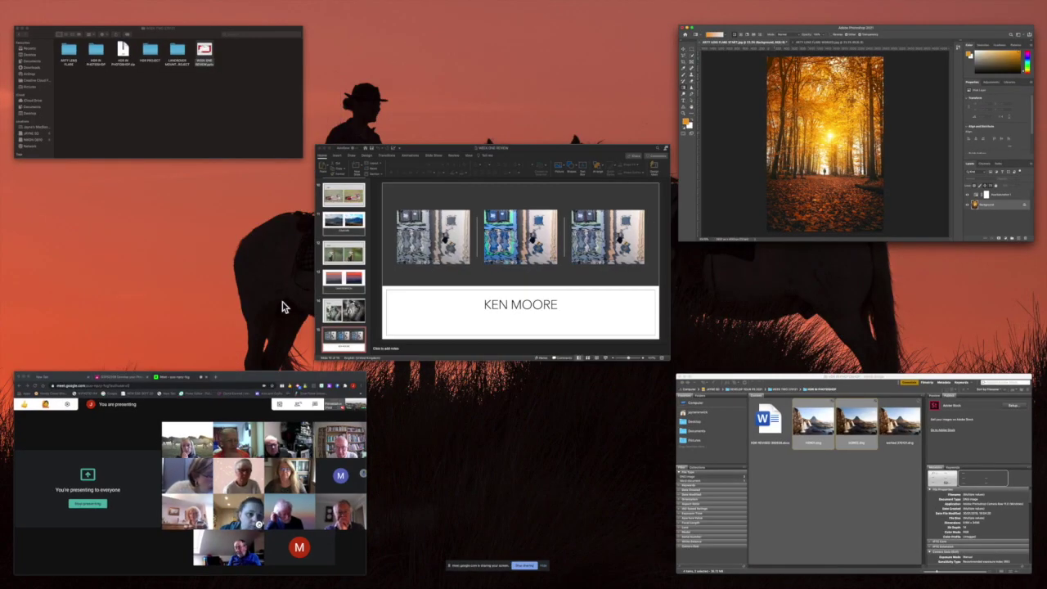
left_click(116, 444)
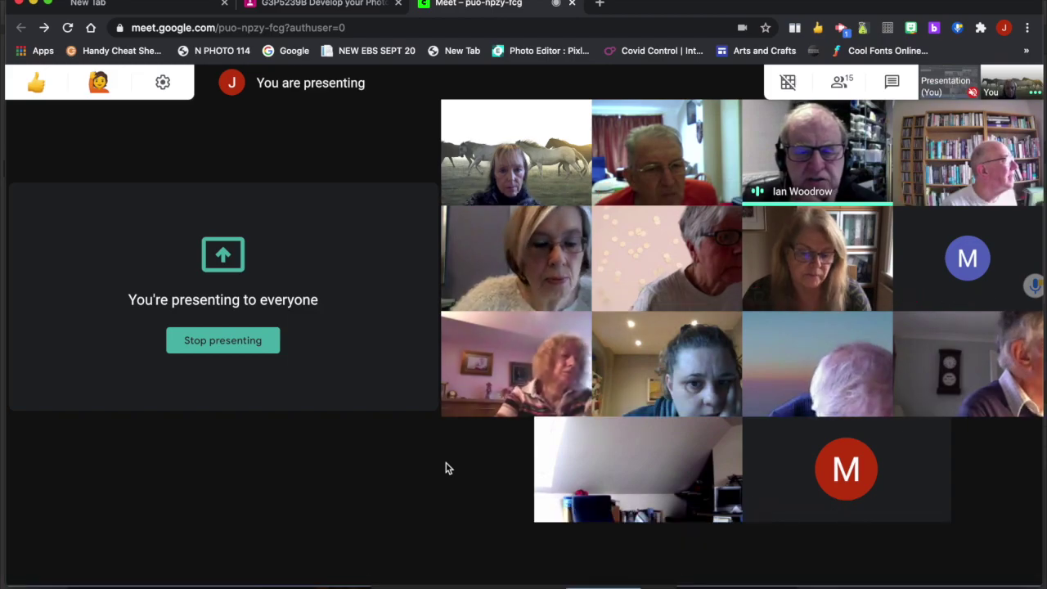
key("ctrl+Up")
left_click(773, 194)
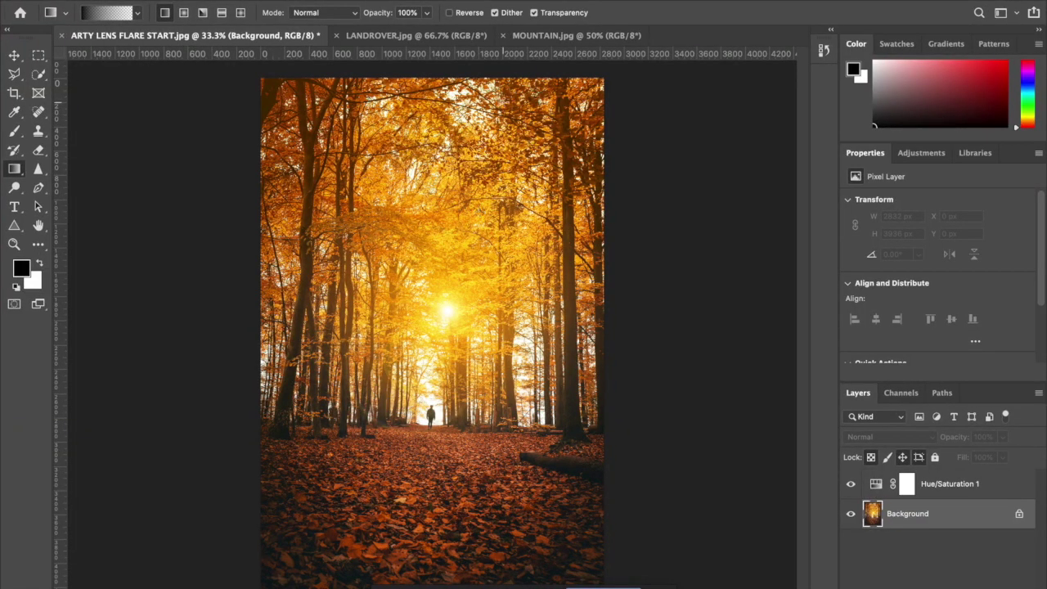
Open the Window menu's arrange options with LANDROVER.jpg and MOUNTAIN.jpg tabbed
left_click(495, 1)
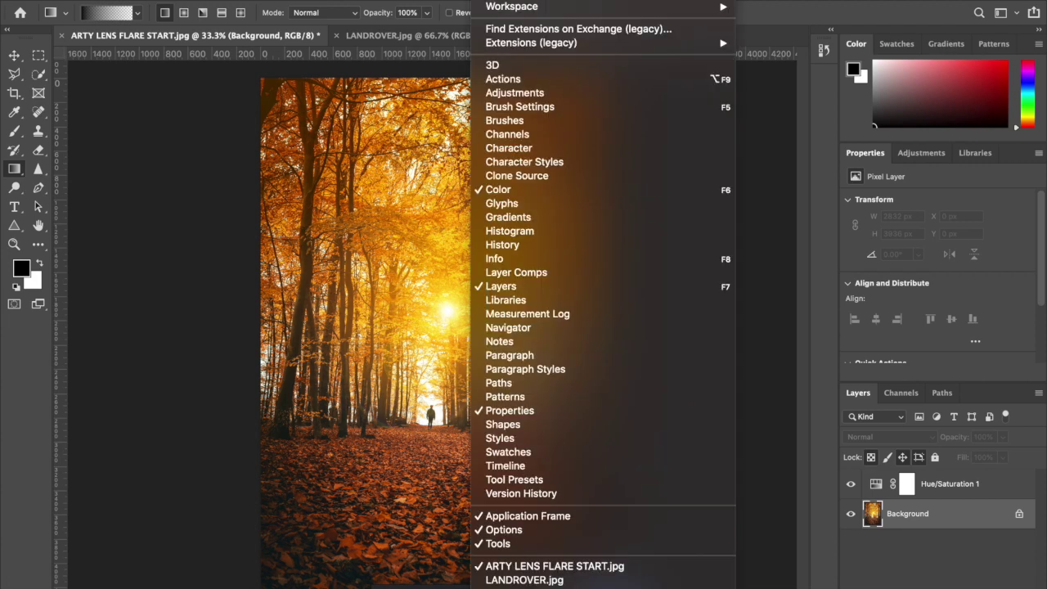
mouse_move(507, 0)
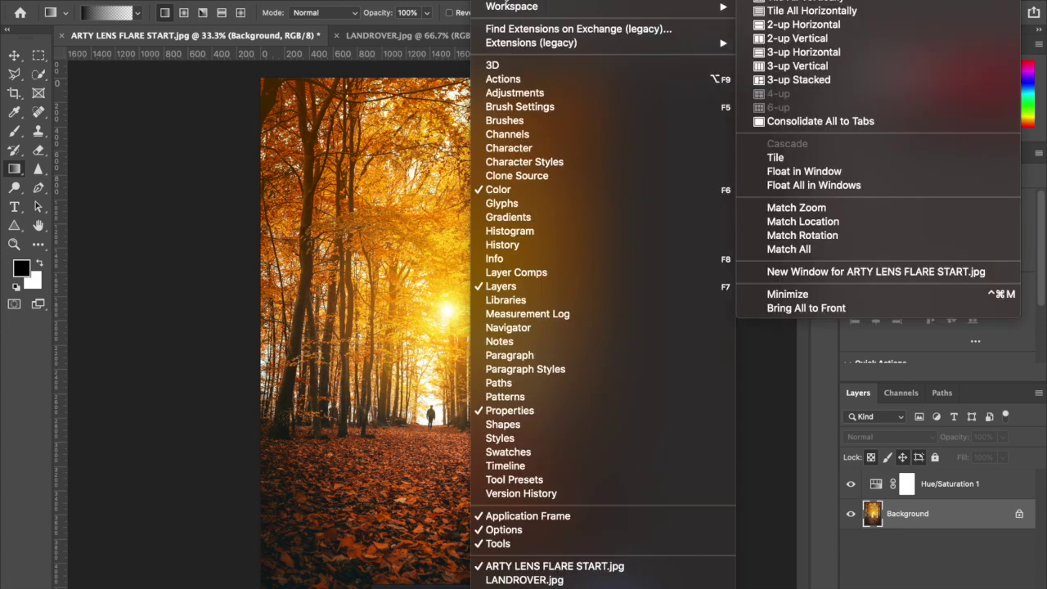
left_click(783, 2)
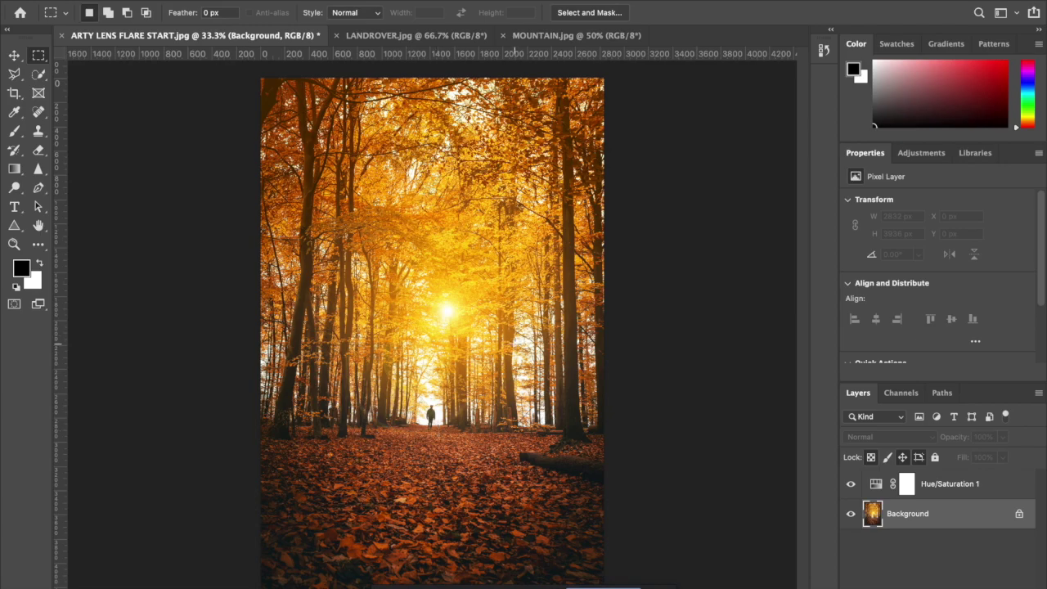
key("ctrl+Up")
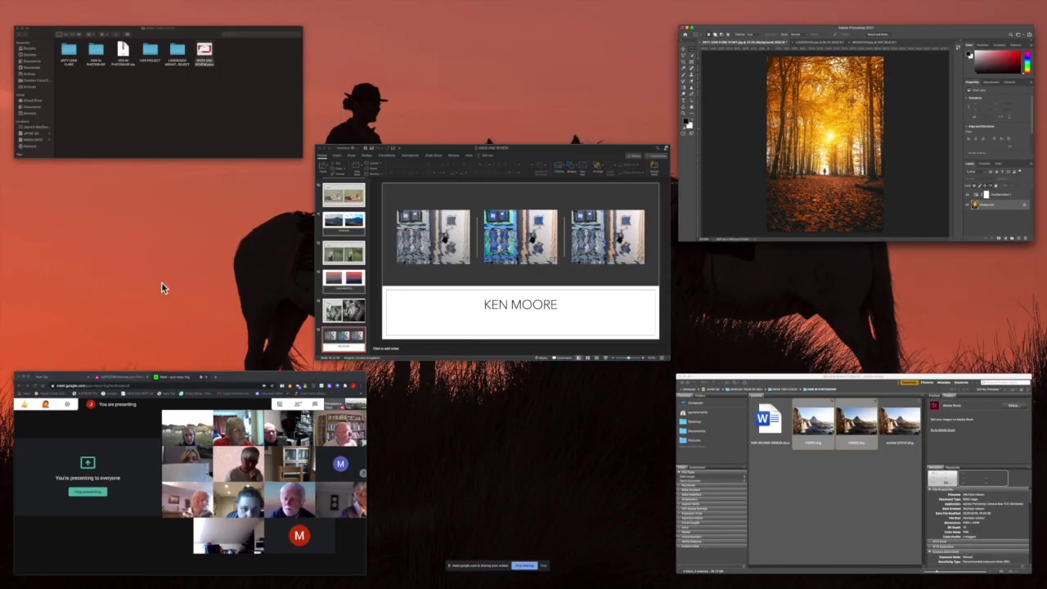
left_click(84, 545)
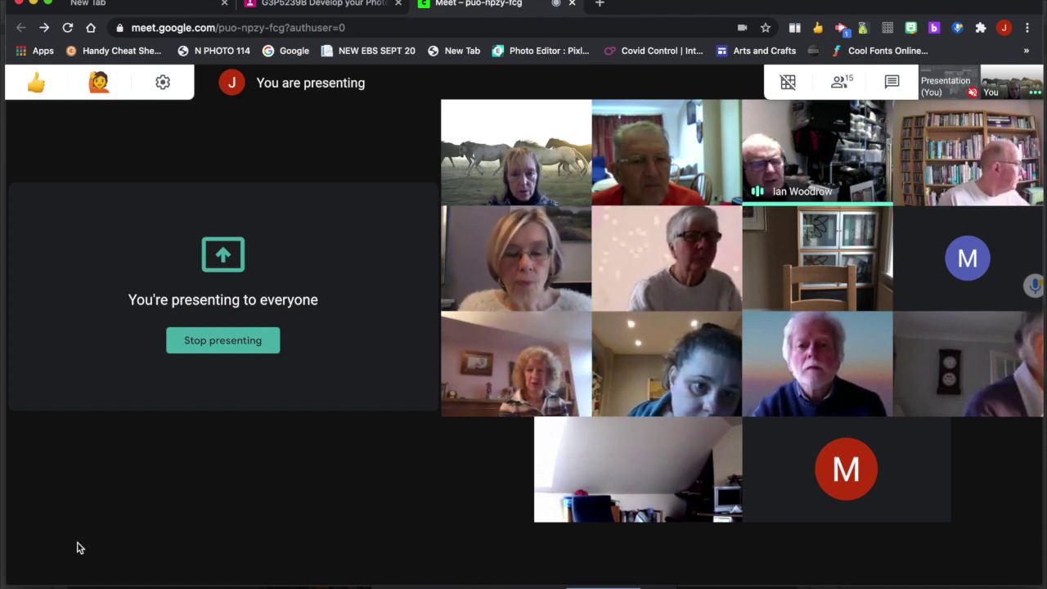
mouse_move(296, 478)
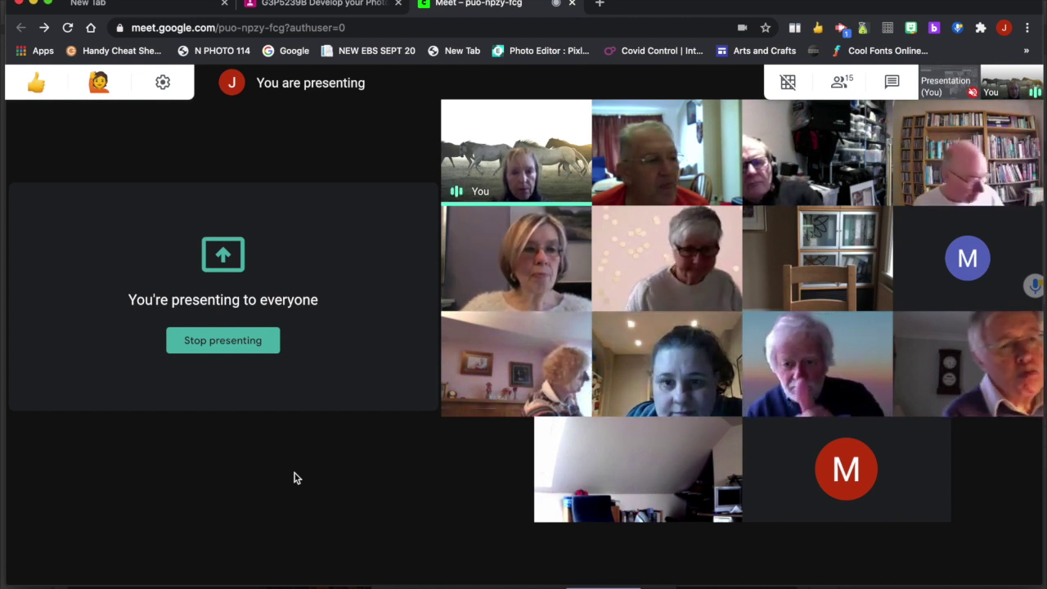
key("ctrl+Up")
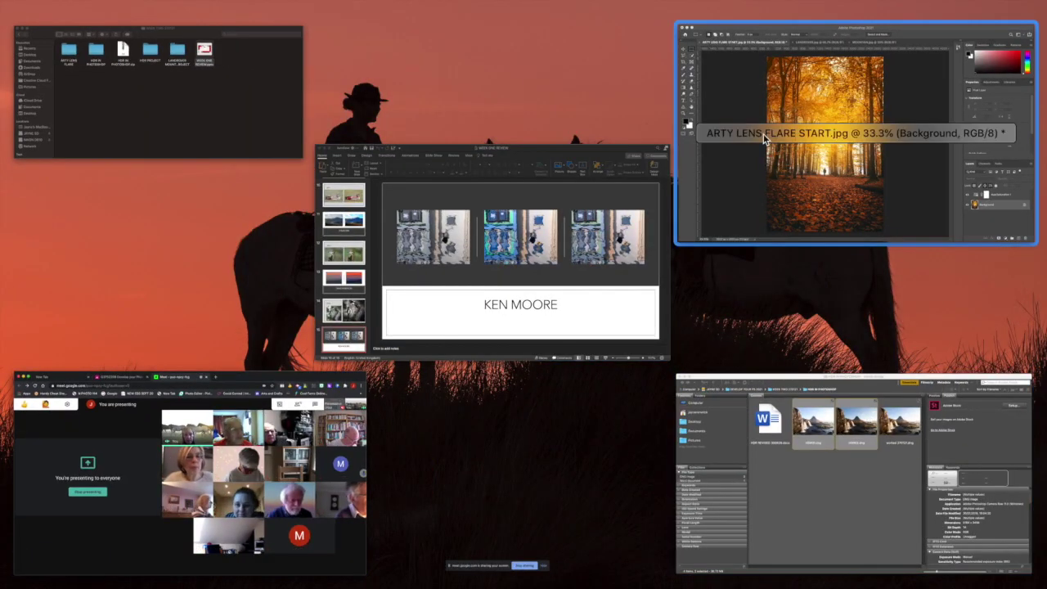
Close the ARTY LENS FLARE START document without saving, leaving LANDROVER.jpg displayed
left_click(747, 179)
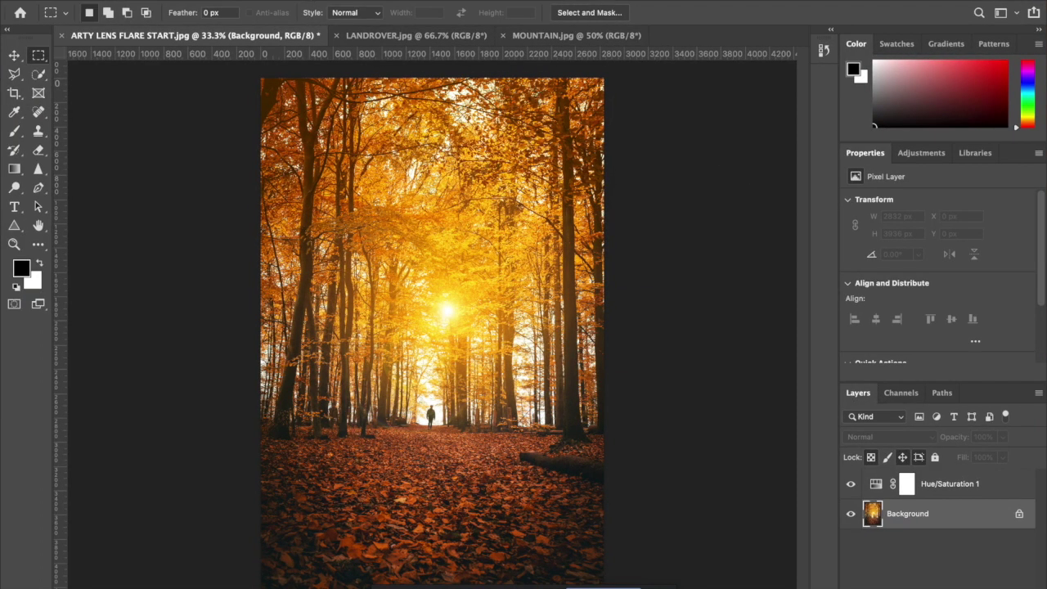
left_click(63, 37)
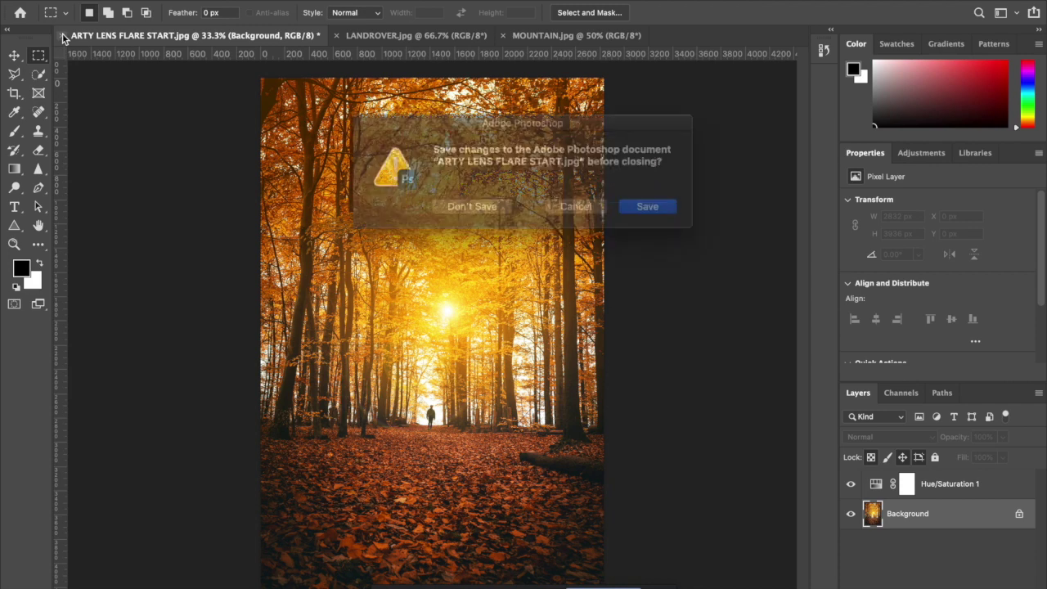
left_click(489, 209)
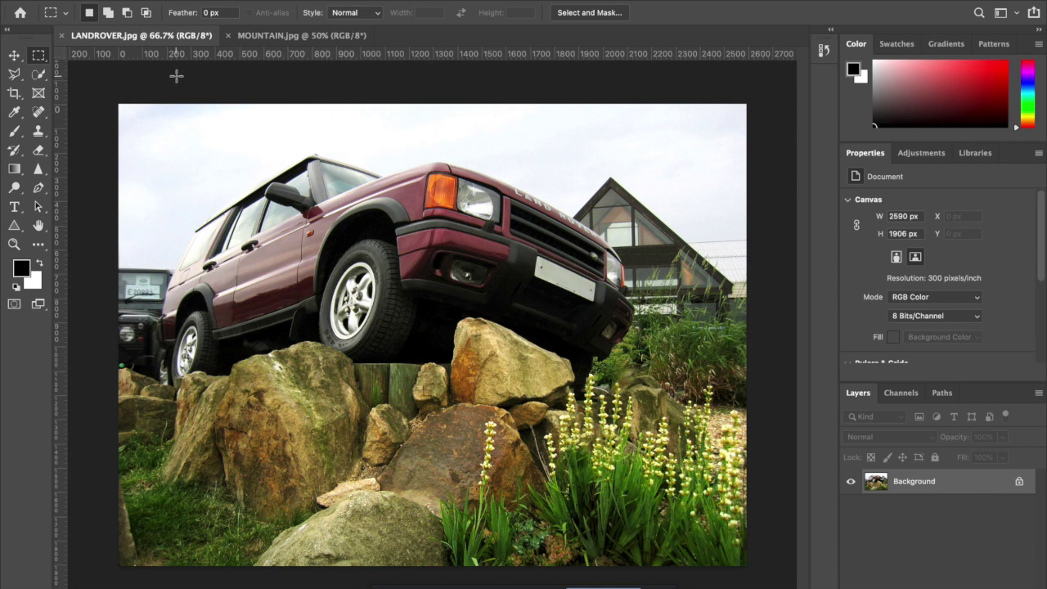
Copy the Land Rover photo and paste it into MOUNTAIN.jpg as Layer 1
left_click(291, 36)
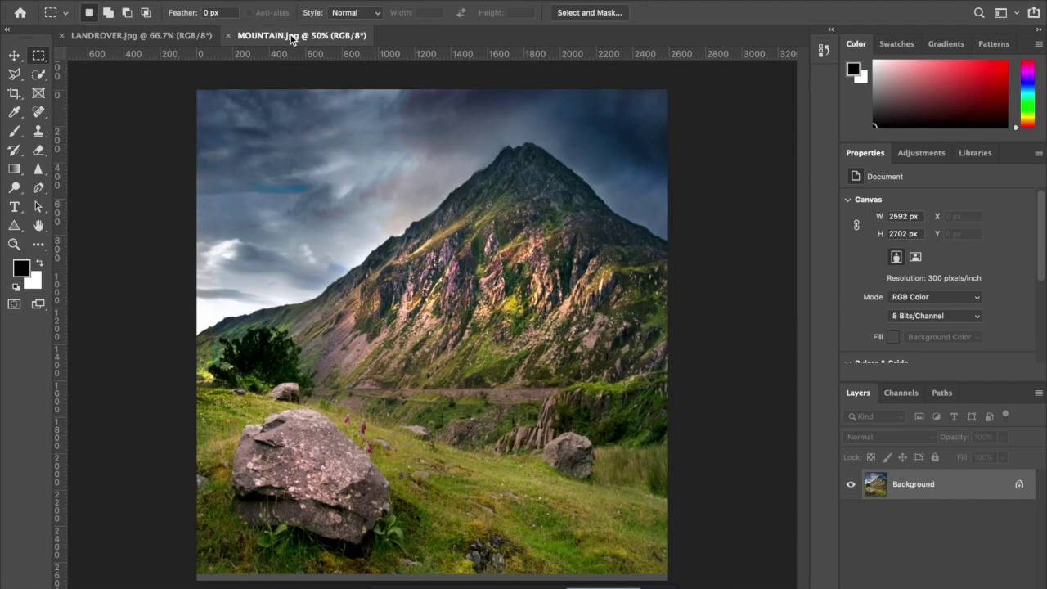
left_click(176, 39)
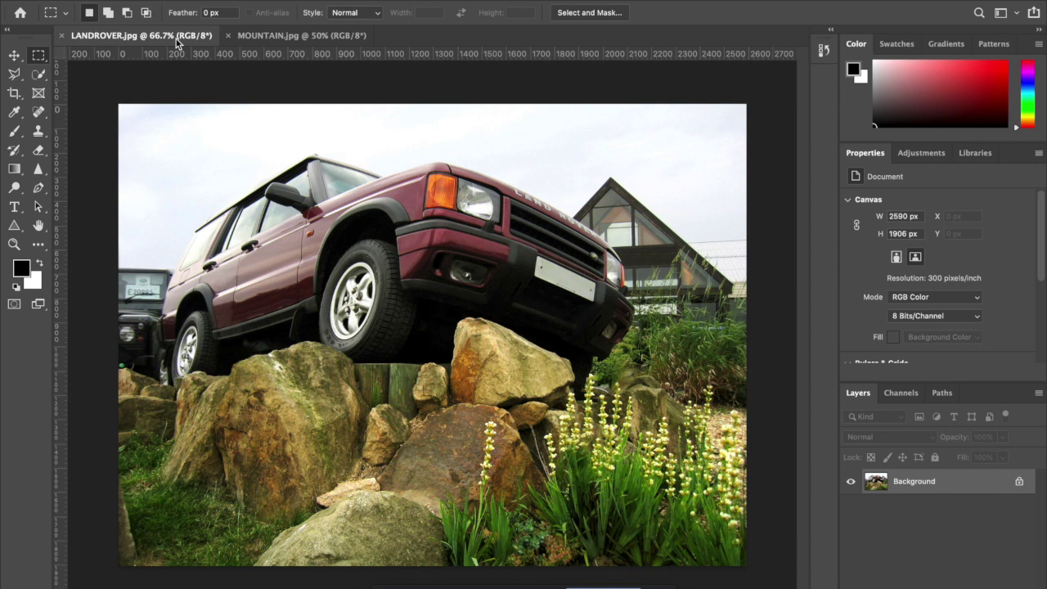
left_click(12, 57)
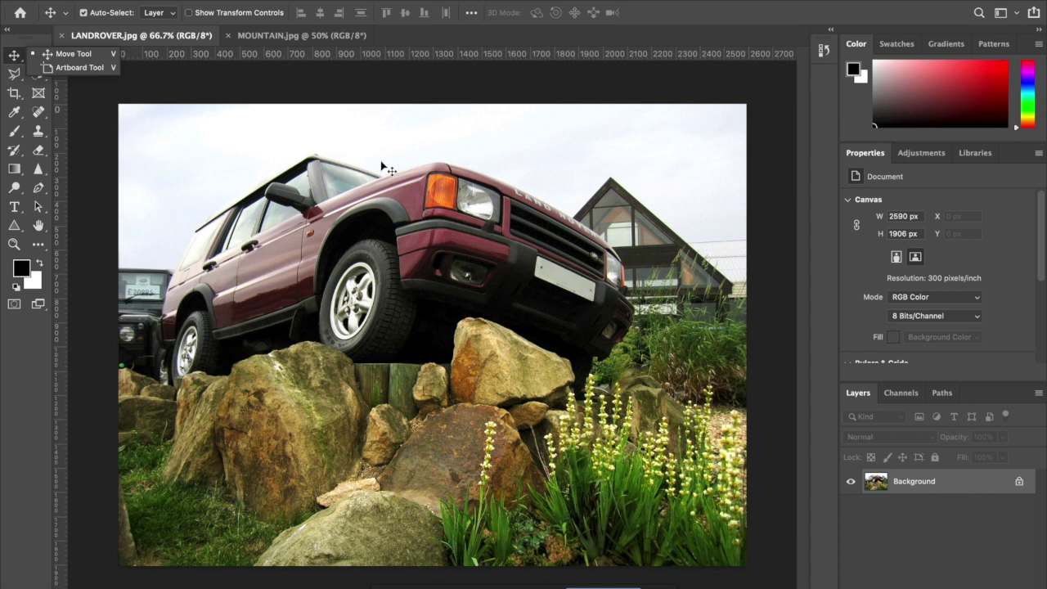
left_click(334, 164)
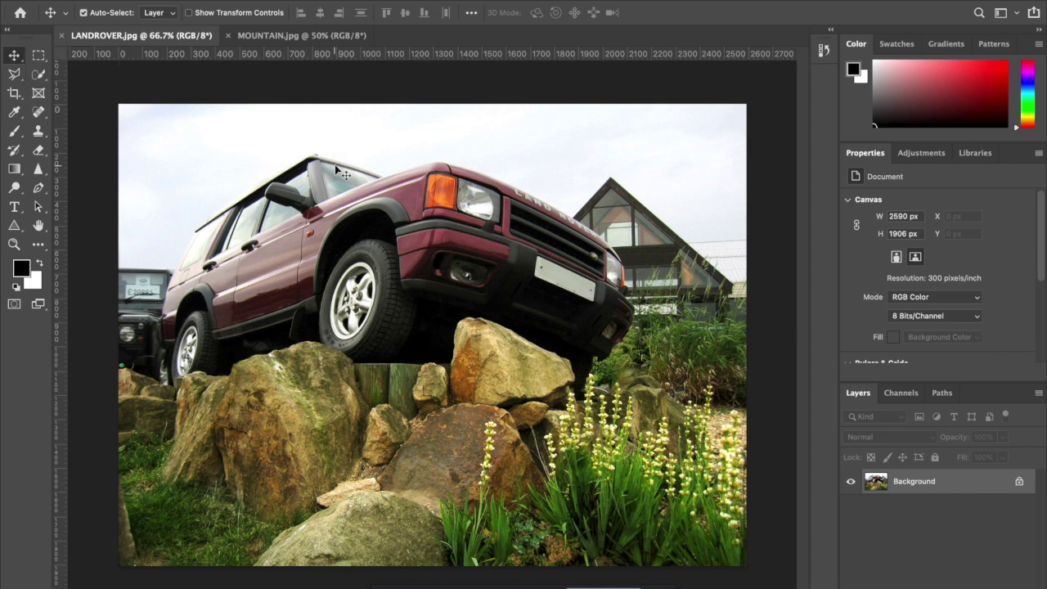
left_click(305, 36)
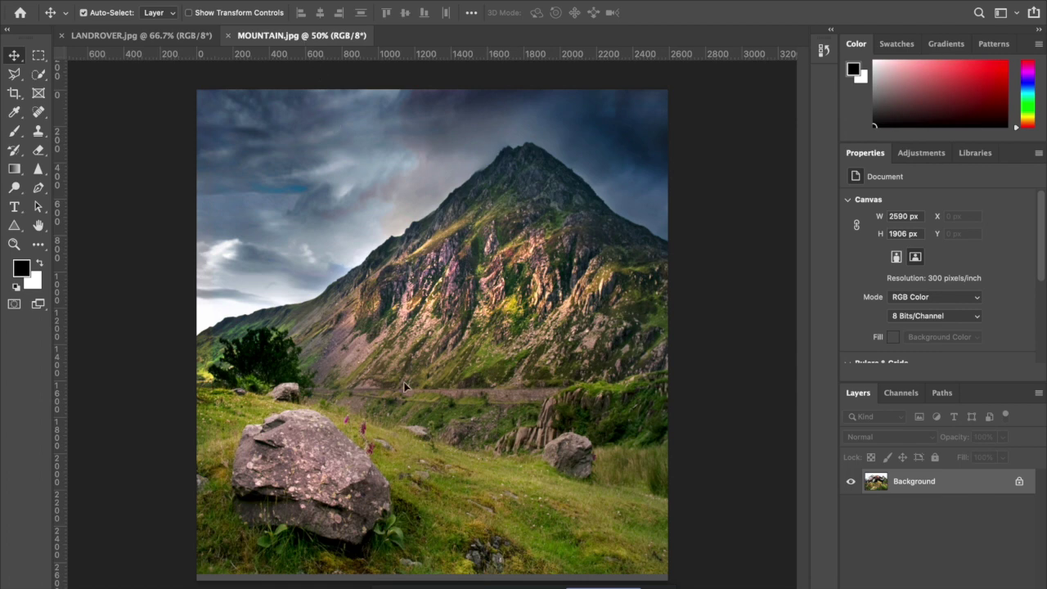
key("ctrl+v")
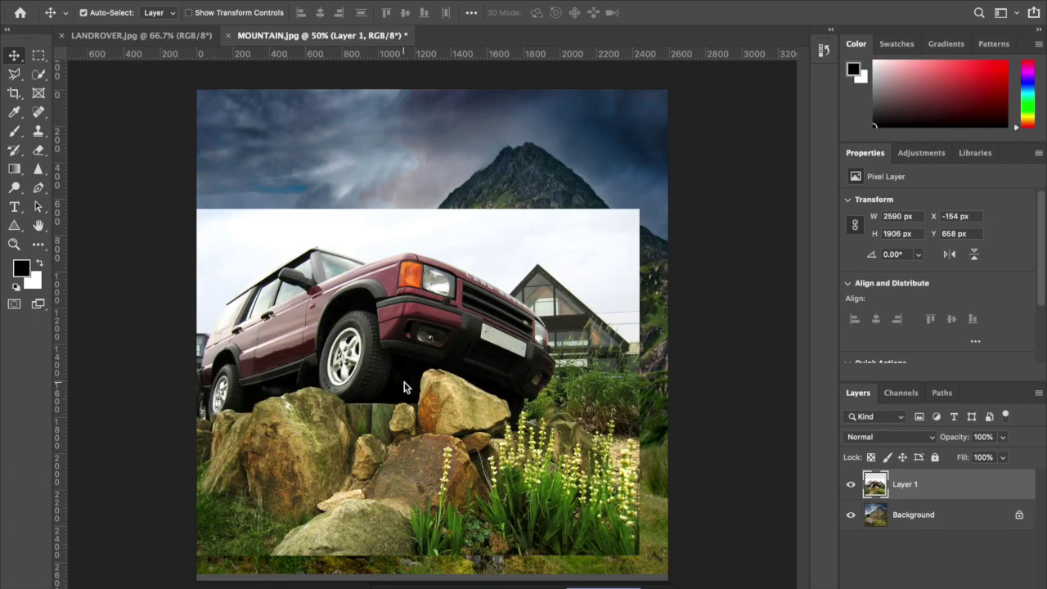
Move the Land Rover layer to X 2 px, Y 796 px along the canvas bottom
left_click_drag(424, 379, 452, 406)
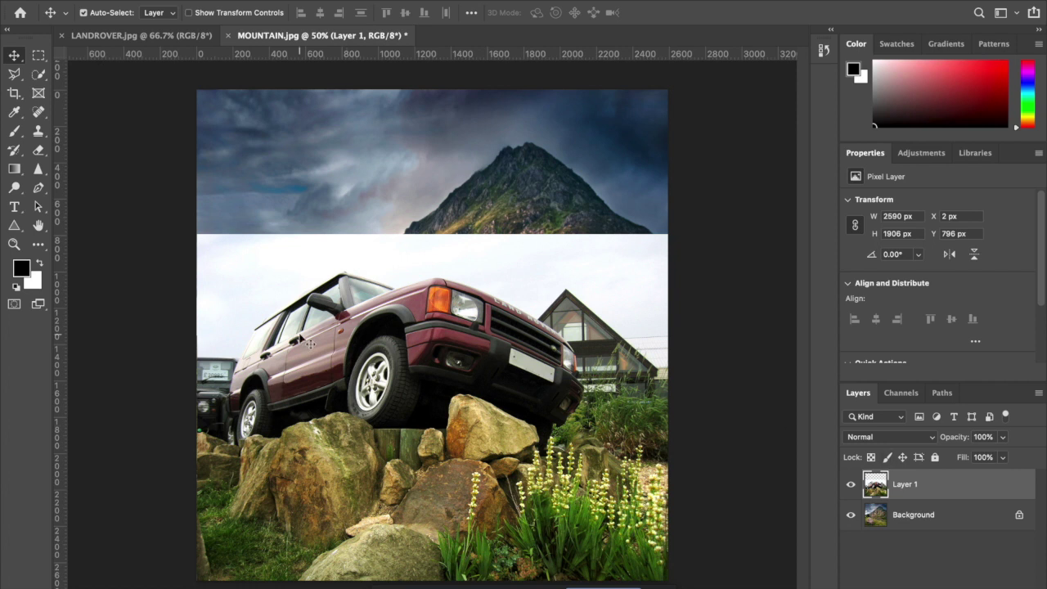
With the Pen tool, trace from the left rock edge up the car's rear, over the roof, down its front
left_click(40, 189)
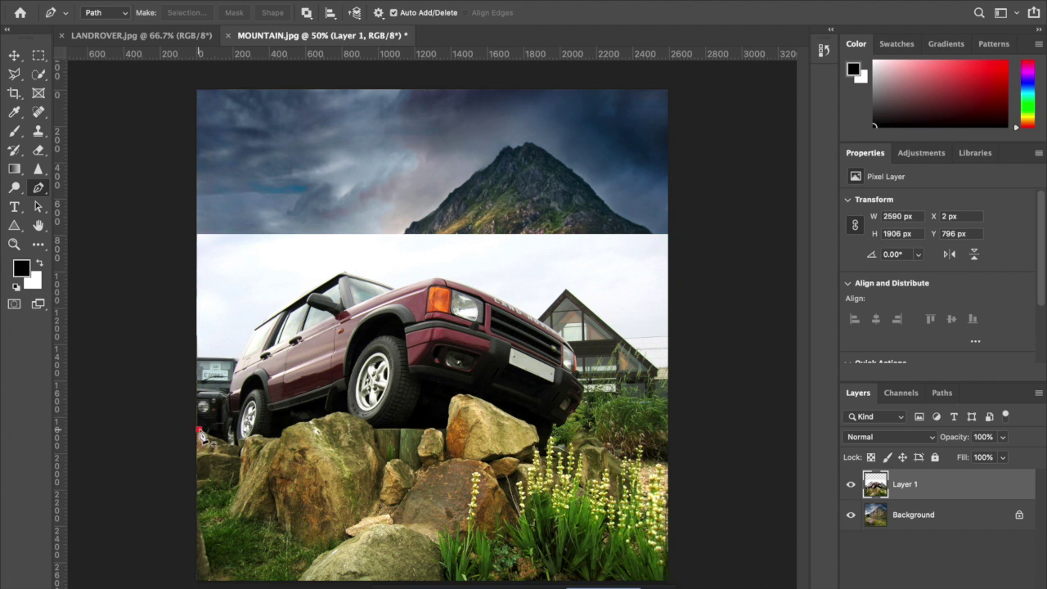
left_click(198, 428)
left_click(215, 437)
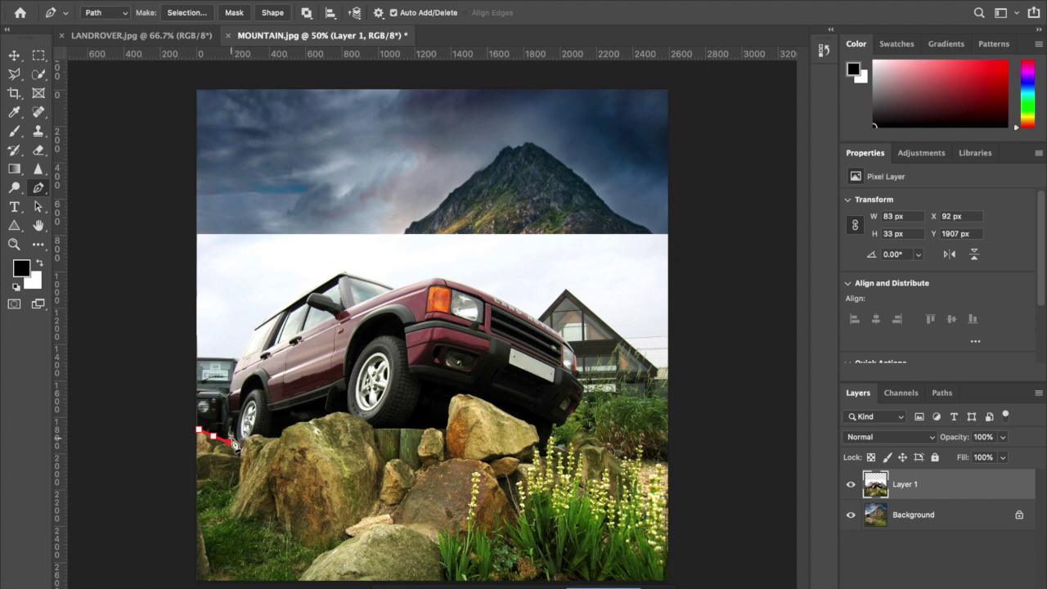
left_click(232, 440)
left_click(232, 409)
left_click(236, 361)
left_click(247, 328)
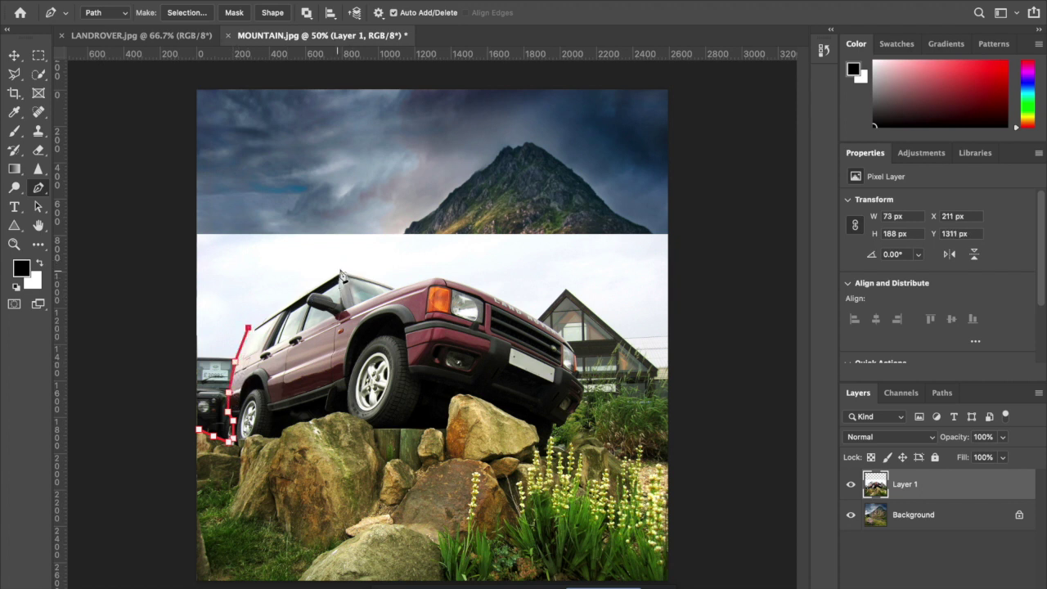
left_click(342, 271)
left_click(393, 286)
left_click(431, 277)
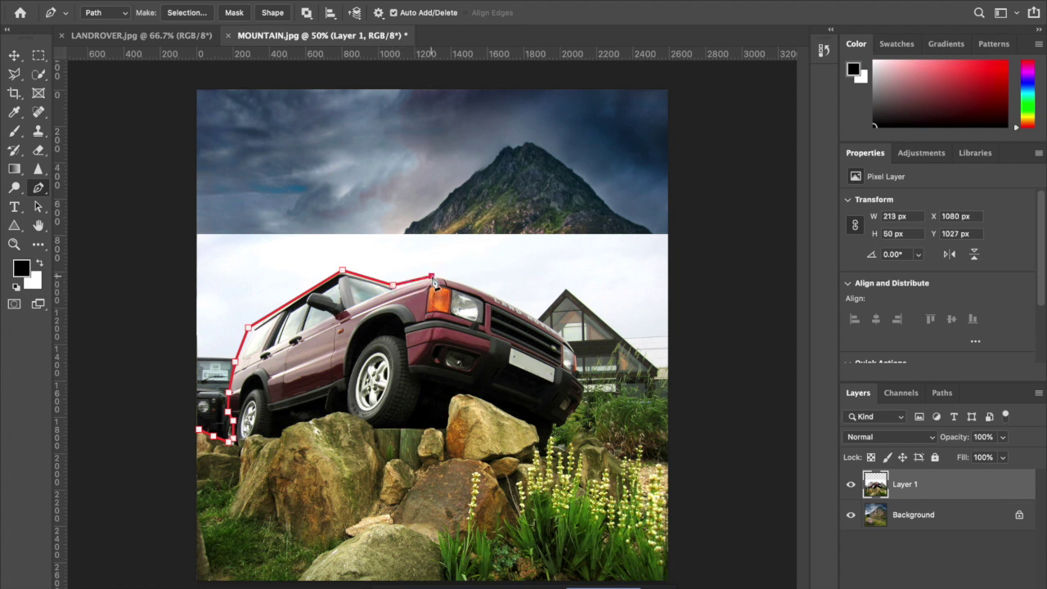
left_click(450, 280)
left_click(482, 291)
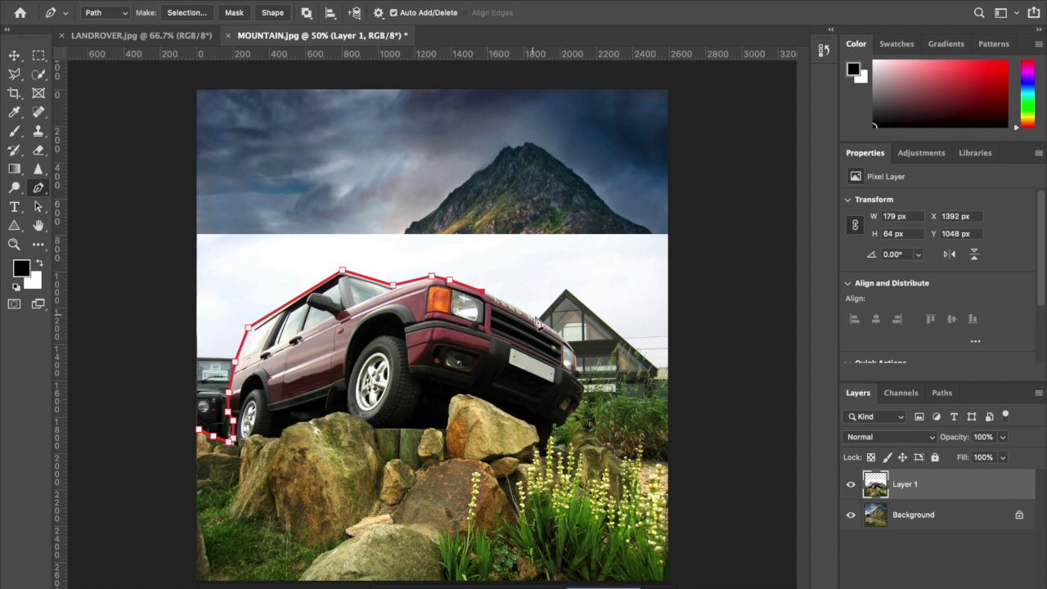
left_click(540, 318)
left_click(561, 334)
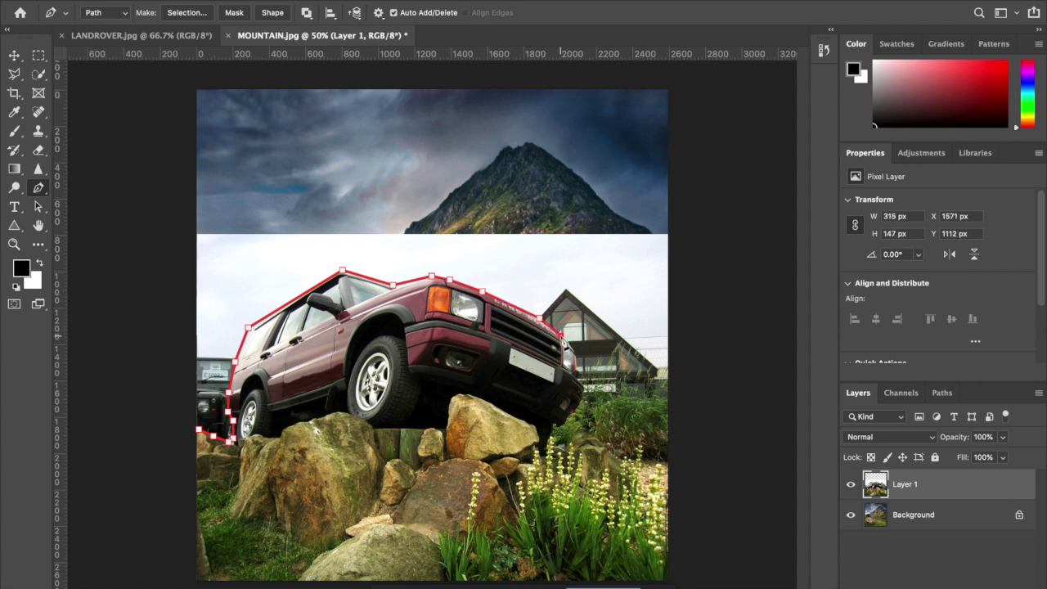
left_click(573, 354)
left_click(575, 372)
left_click(581, 384)
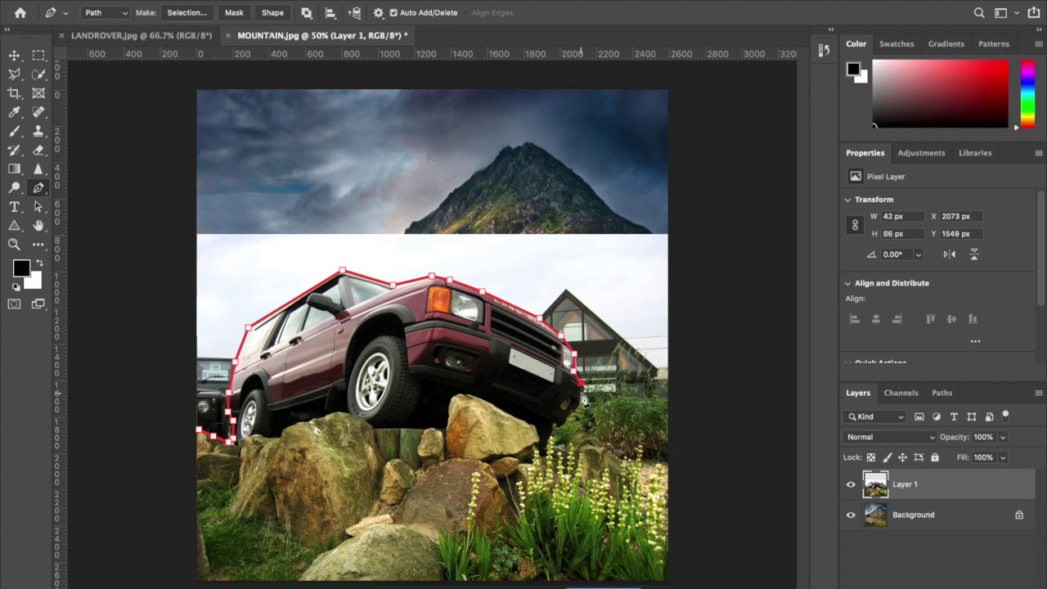
Continue the path around the bumper, rocks and grass to the bottom corners, close it, and make a selection
left_click(574, 414)
left_click(563, 421)
left_click(554, 427)
left_click(557, 439)
left_click(583, 437)
left_click(604, 444)
left_click(616, 447)
left_click(628, 460)
left_click(647, 459)
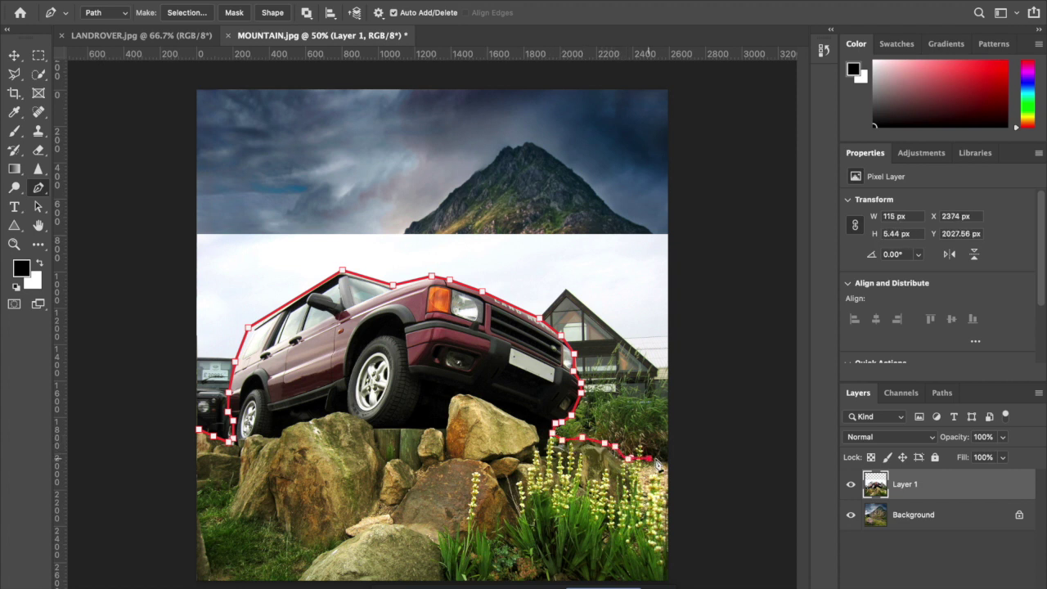
left_click(665, 459)
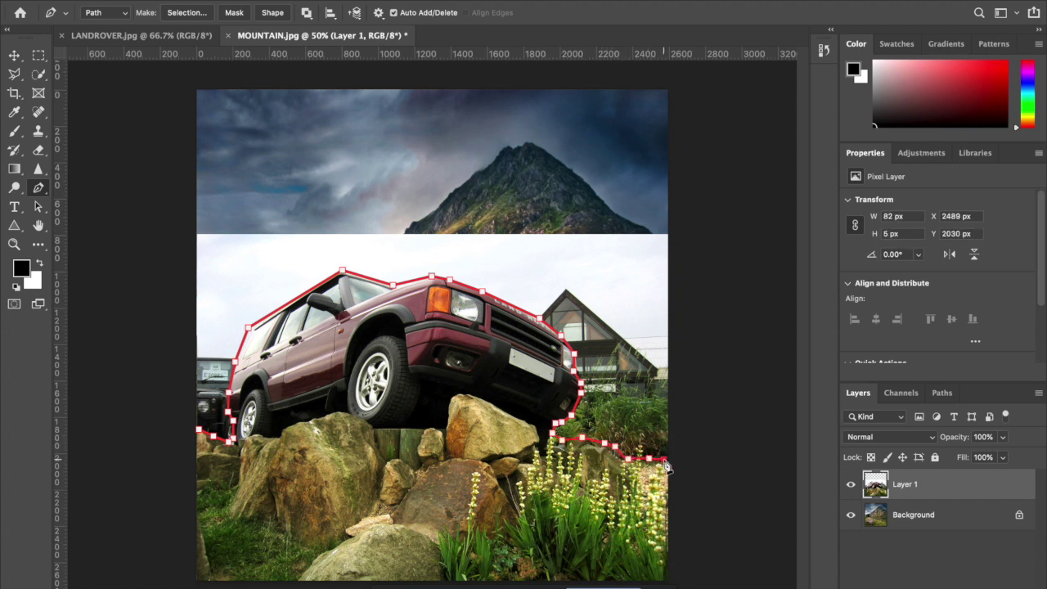
left_click(665, 580)
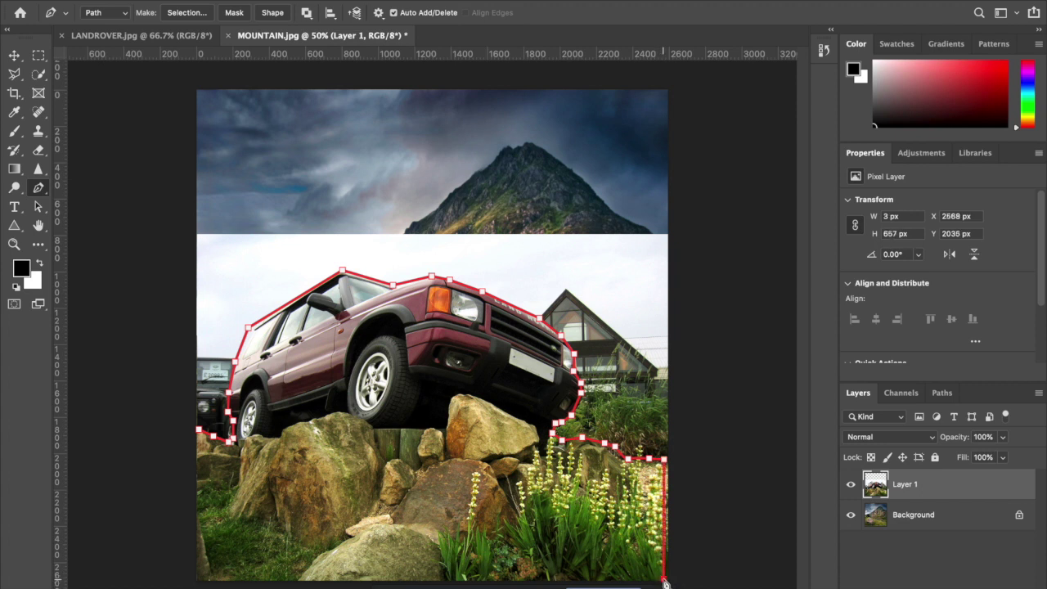
left_click(198, 581)
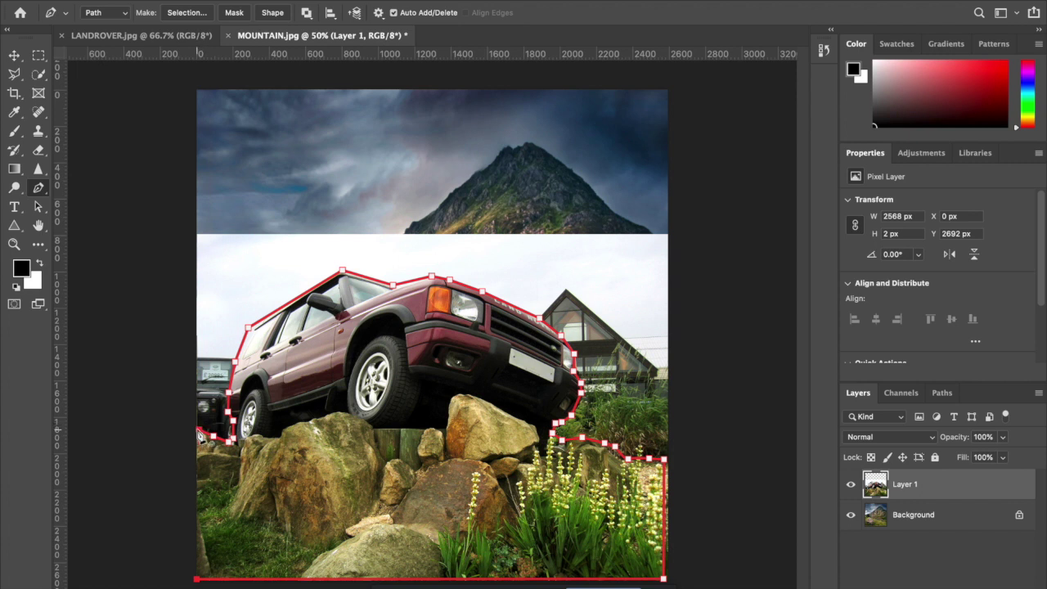
left_click(199, 430)
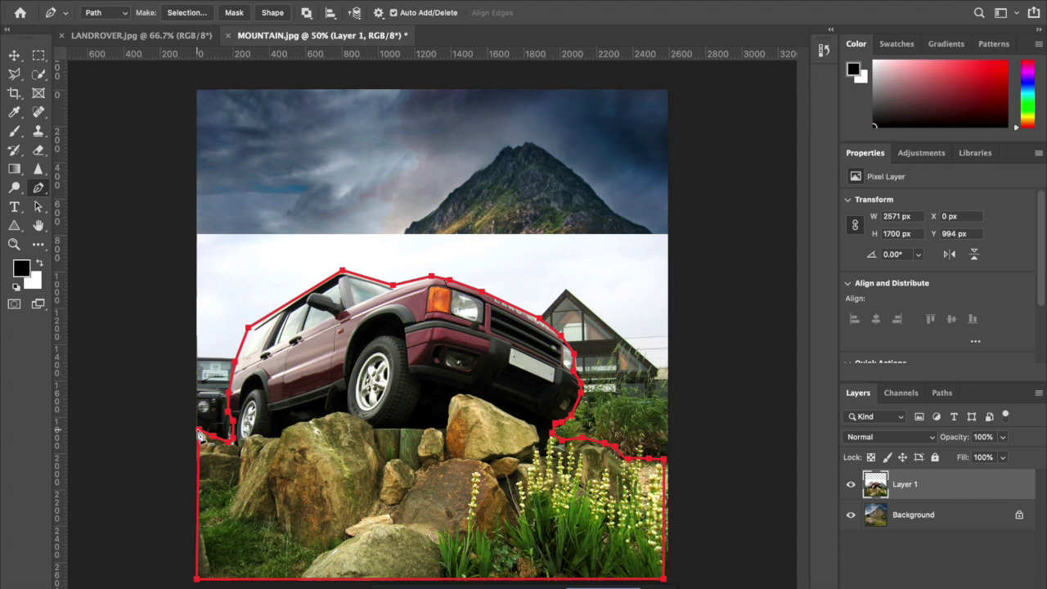
left_click(198, 430)
Confirm the path-to-selection conversion so the Land Rover layer is masked to the outline
key("ctrl+Return")
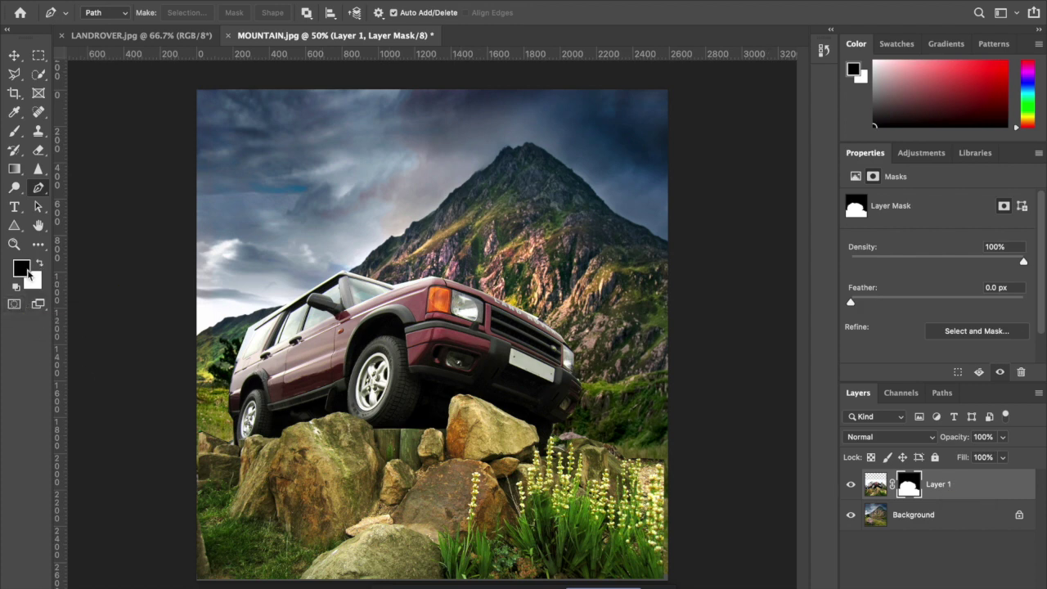
Paint black on the mask with a 300 px, 24% hardness brush to blend the right-edge grass
left_click(16, 134)
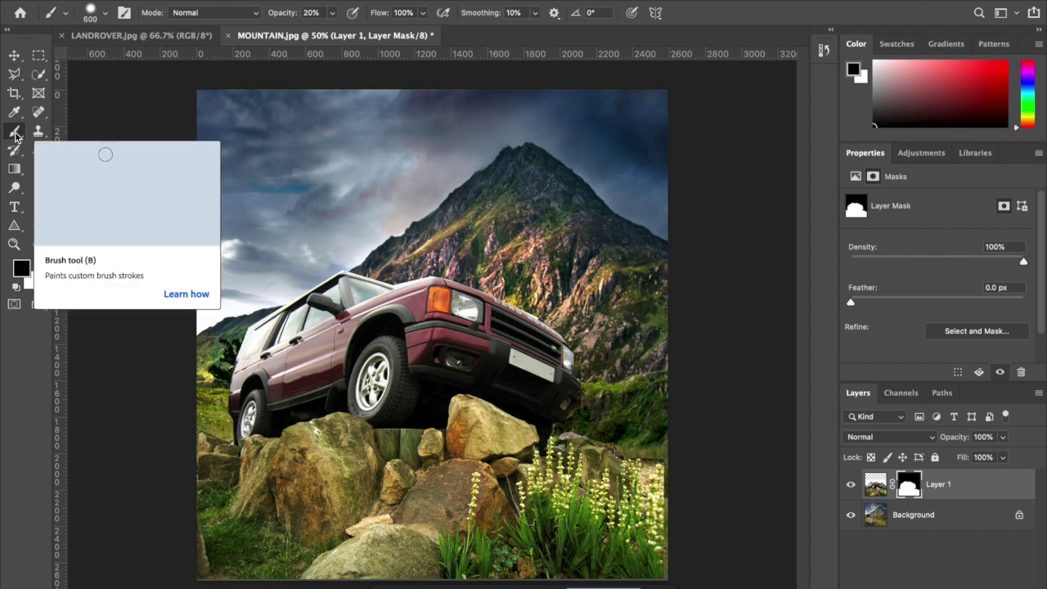
left_click(106, 17)
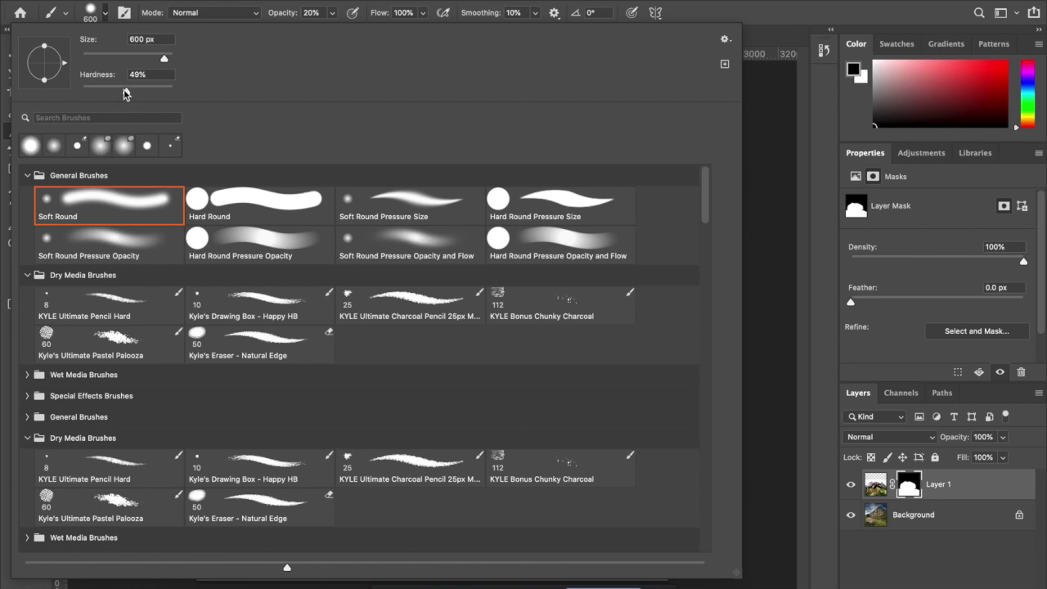
left_click_drag(125, 93, 104, 94)
left_click(826, 0)
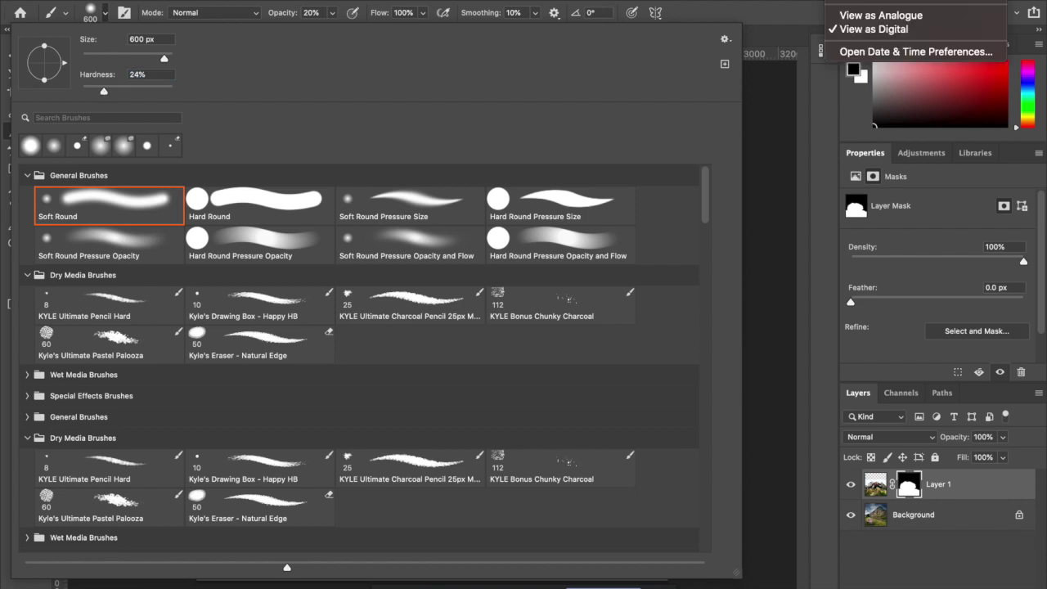
left_click(808, 7)
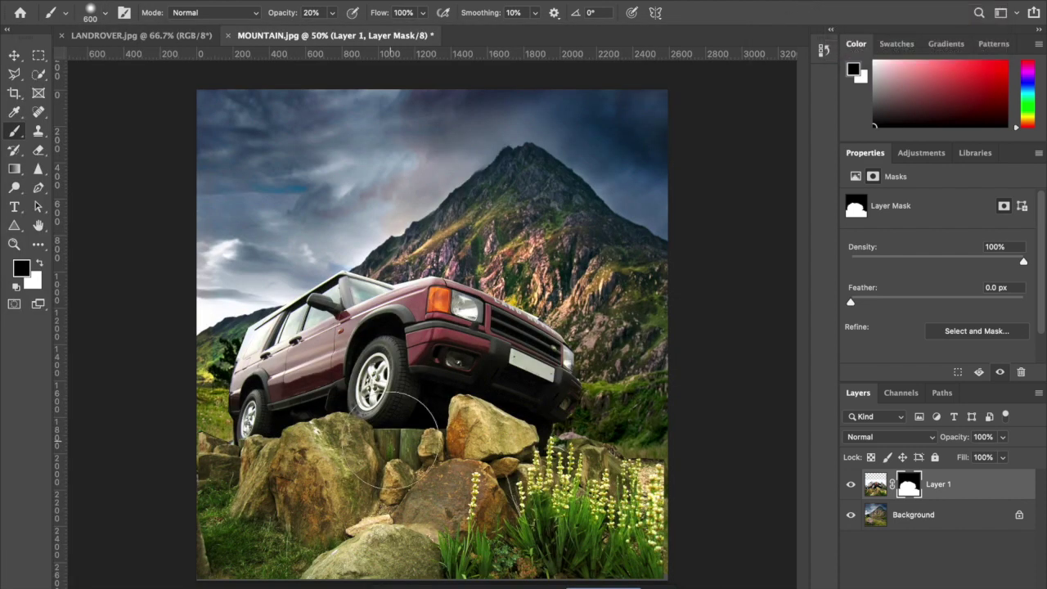
key("bracketleft")
key("bracketleft")
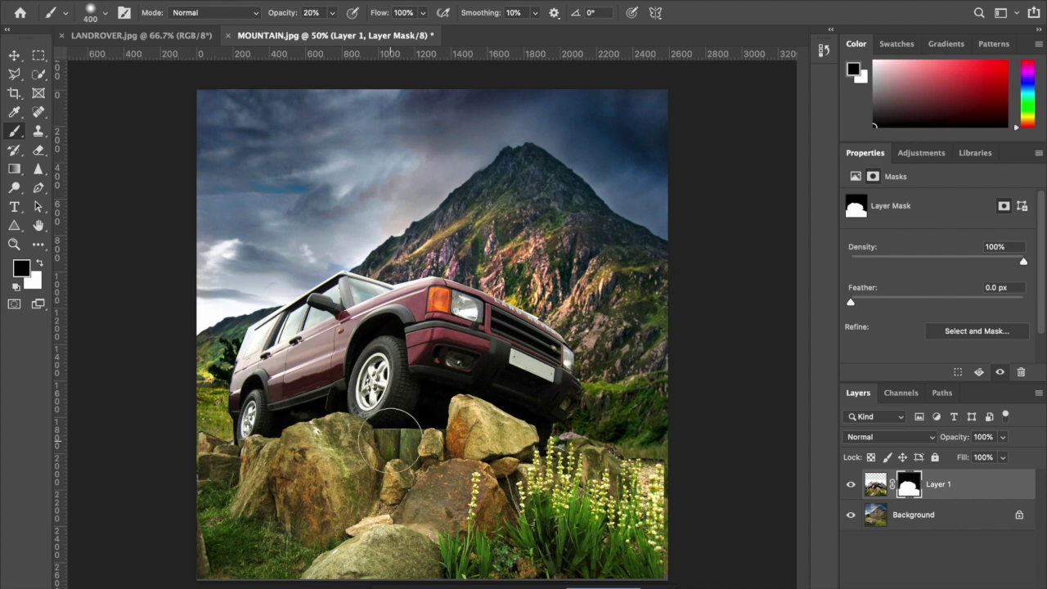
key("bracketleft")
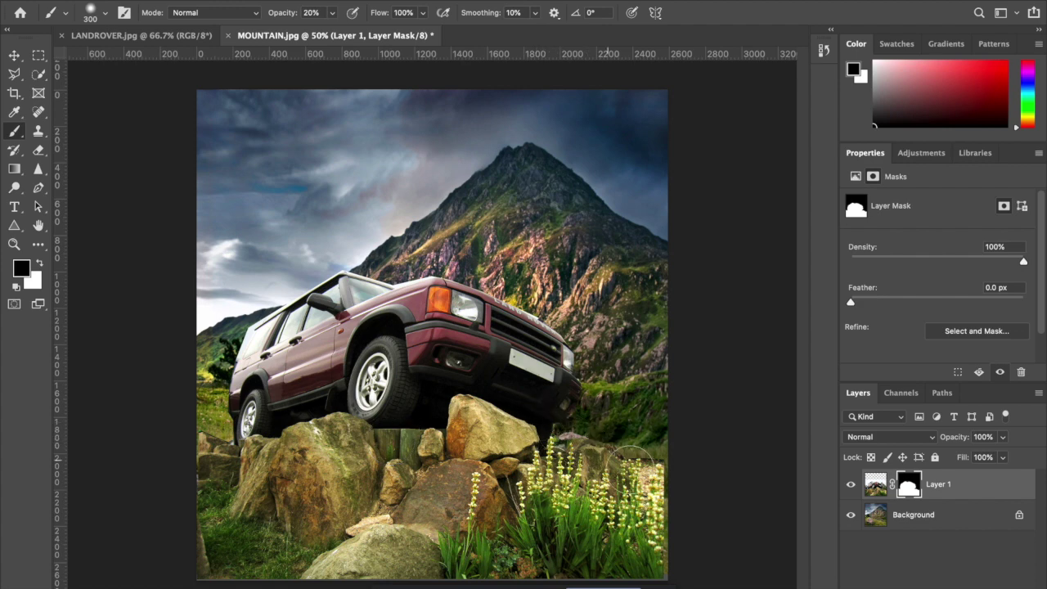
mouse_move(635, 439)
left_mouse_down()
mouse_move(677, 456)
mouse_move(690, 491)
left_mouse_up()
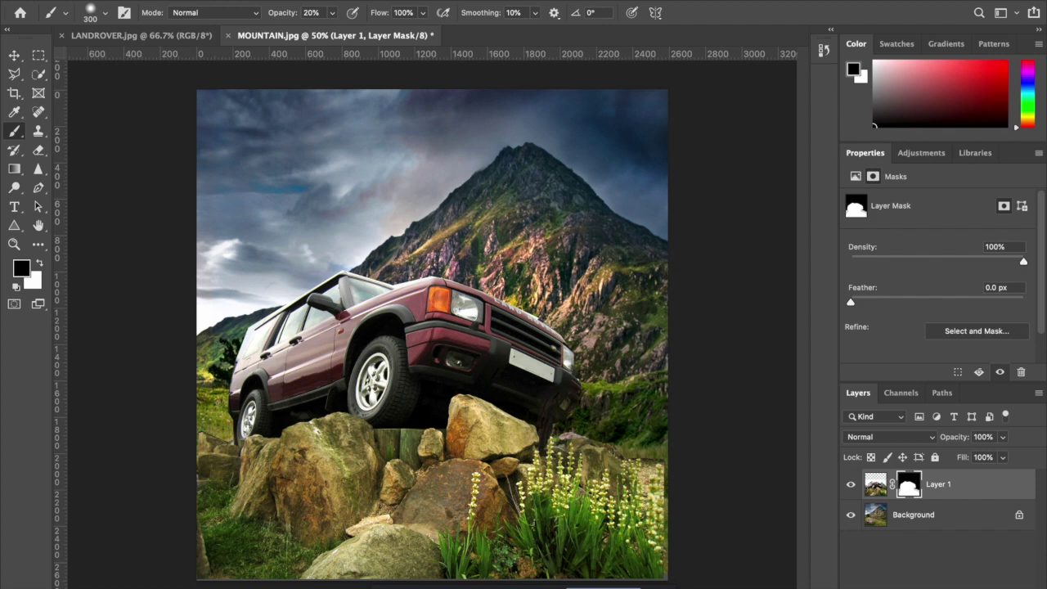
left_click(928, 586)
Add a Brightness/Contrast layer with contrast 42, clipped to Layer 1
left_click(929, 586)
left_click(929, 586)
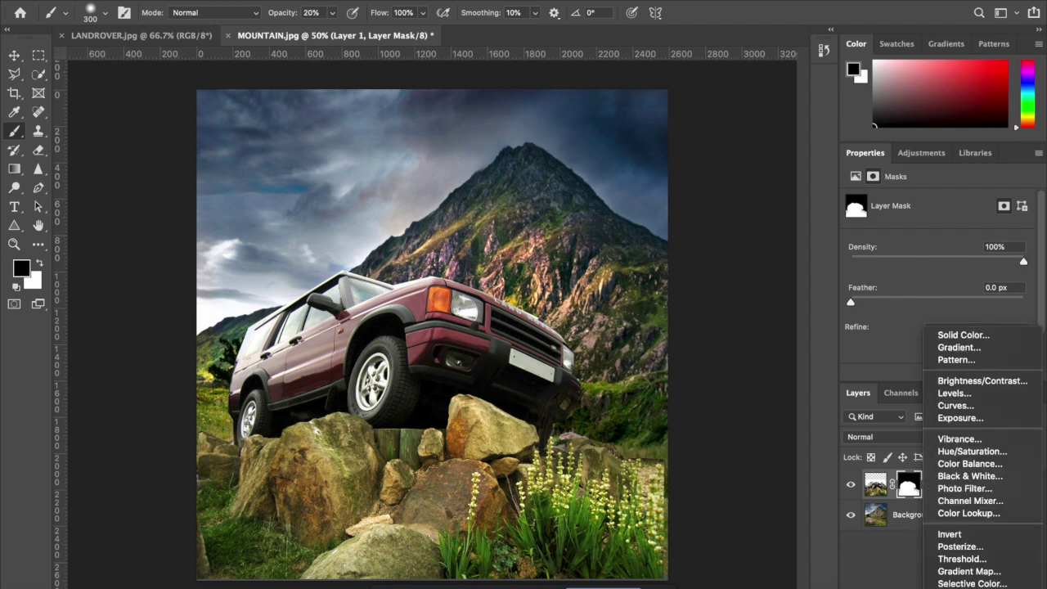
left_click(1026, 384)
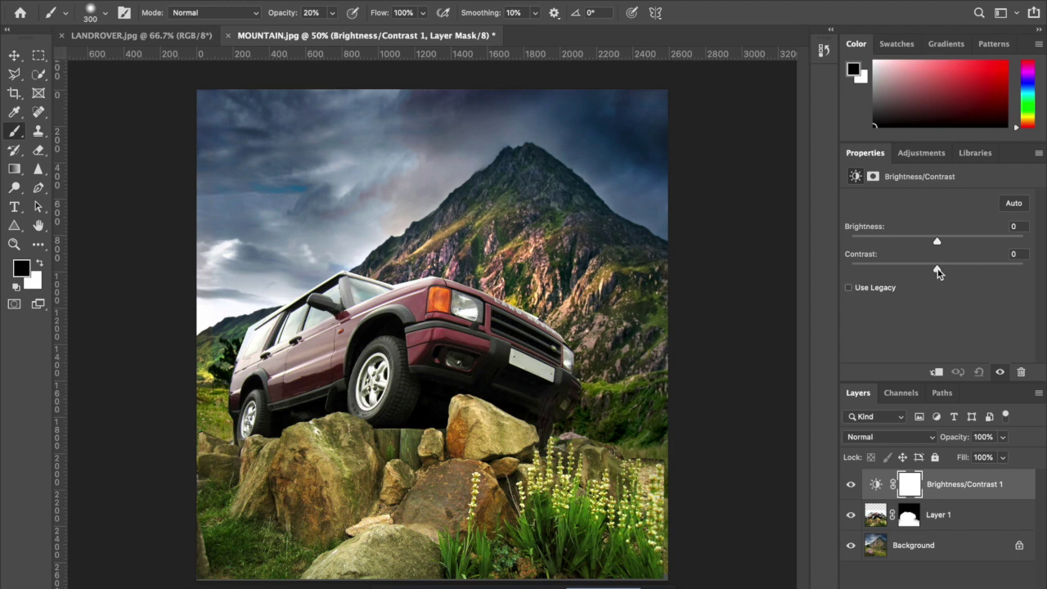
left_click_drag(938, 272, 976, 273)
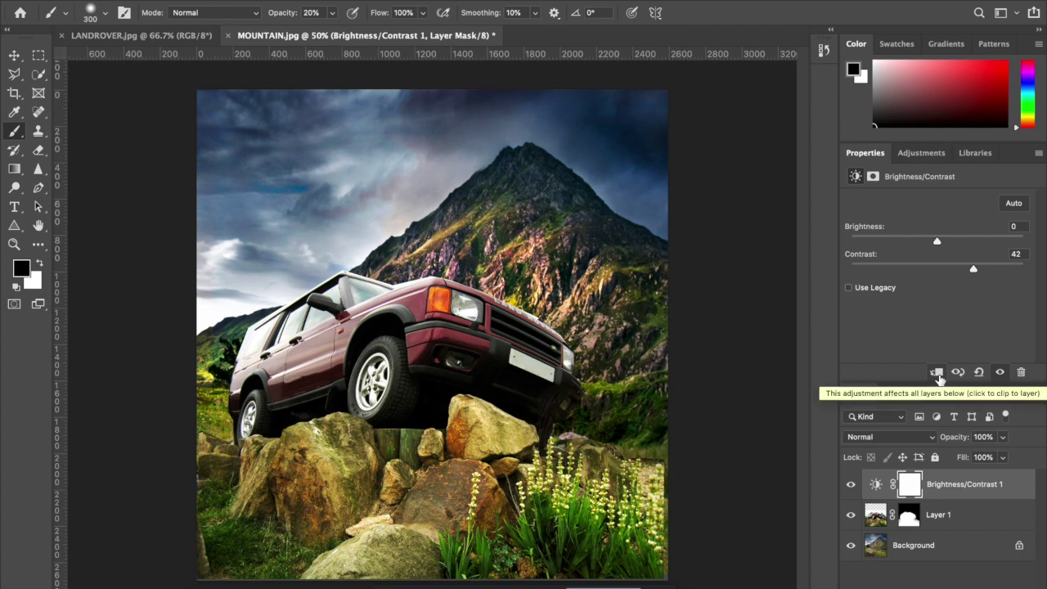
left_click(937, 373)
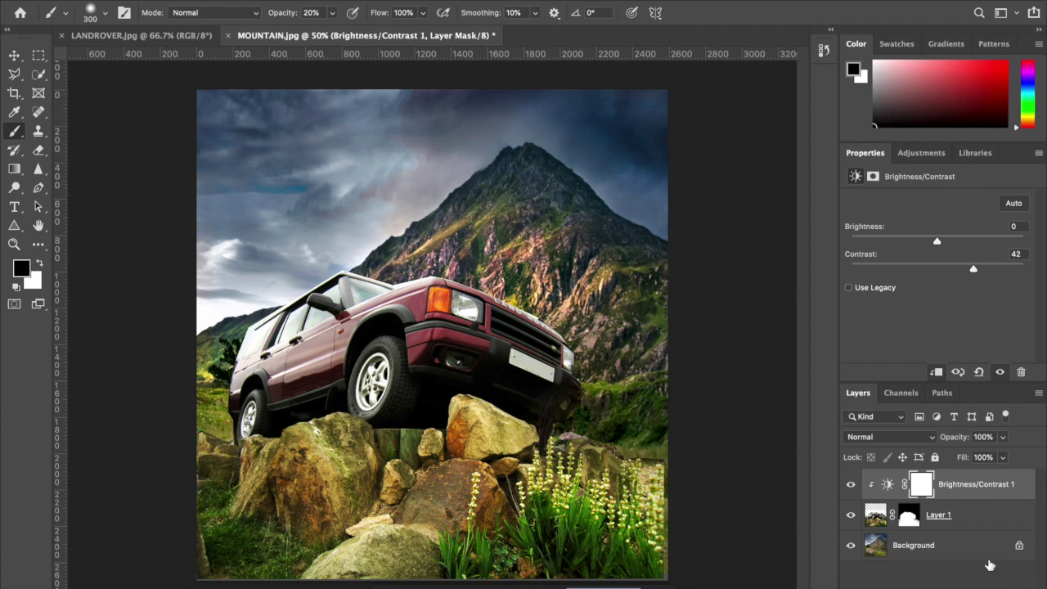
key("super+alt+shift+n")
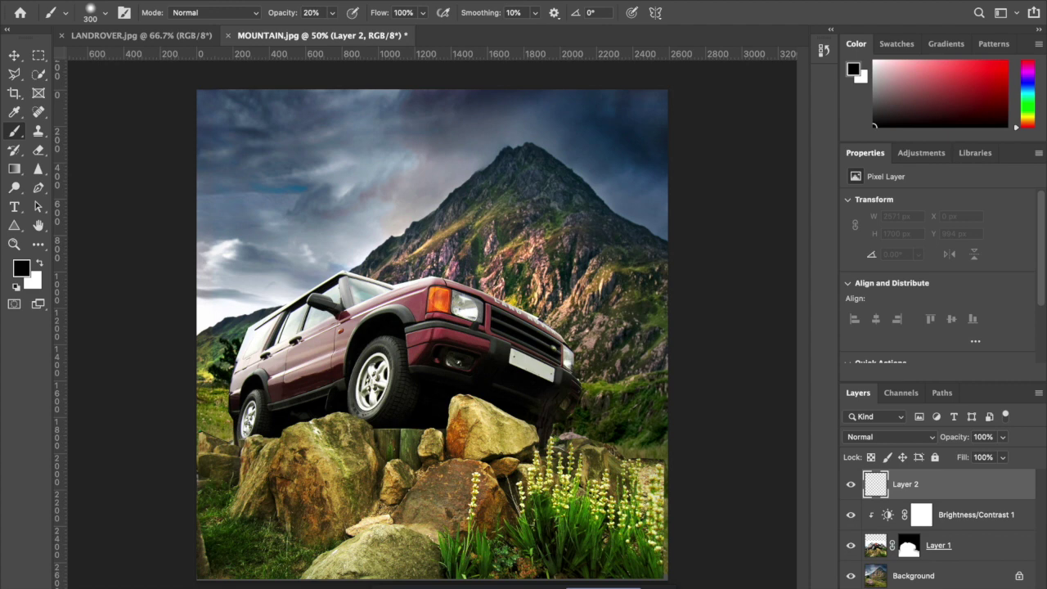
Draw a black Foreground to Transparent gradient upward from the image bottom on Layer 2
key("g")
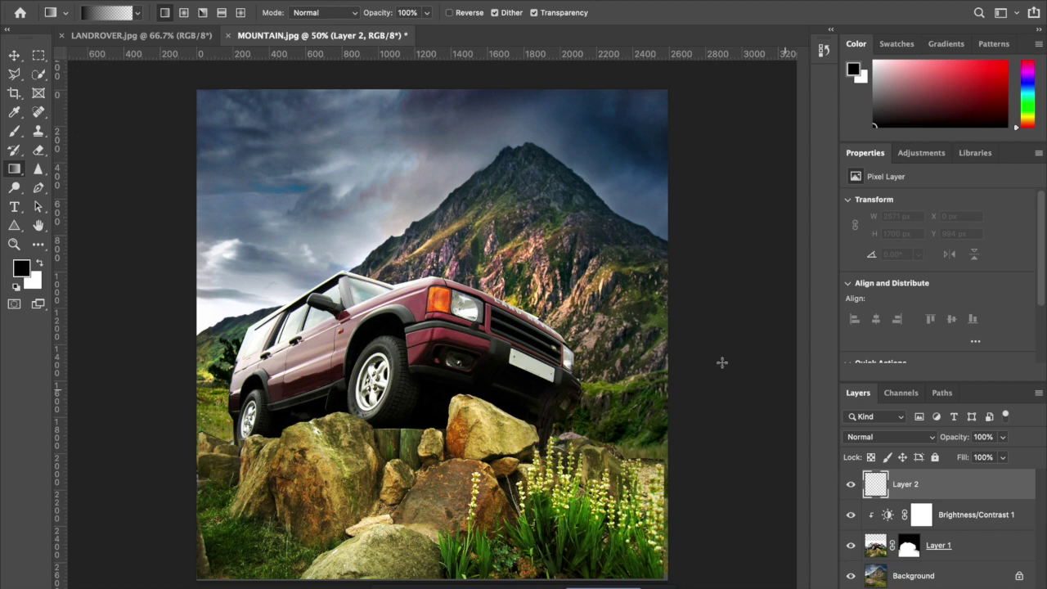
left_click(138, 14)
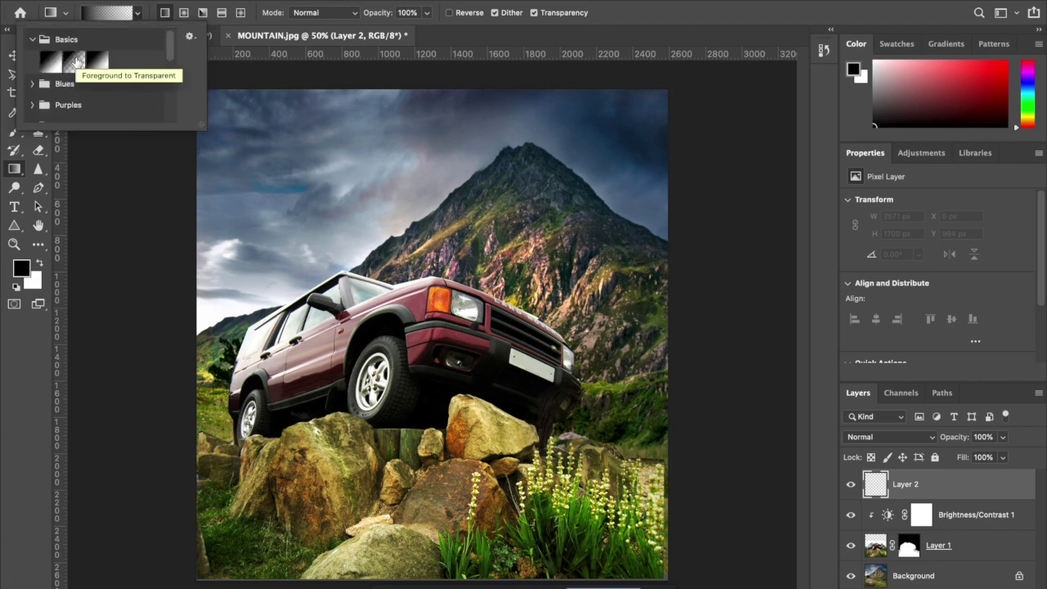
double_click(75, 62)
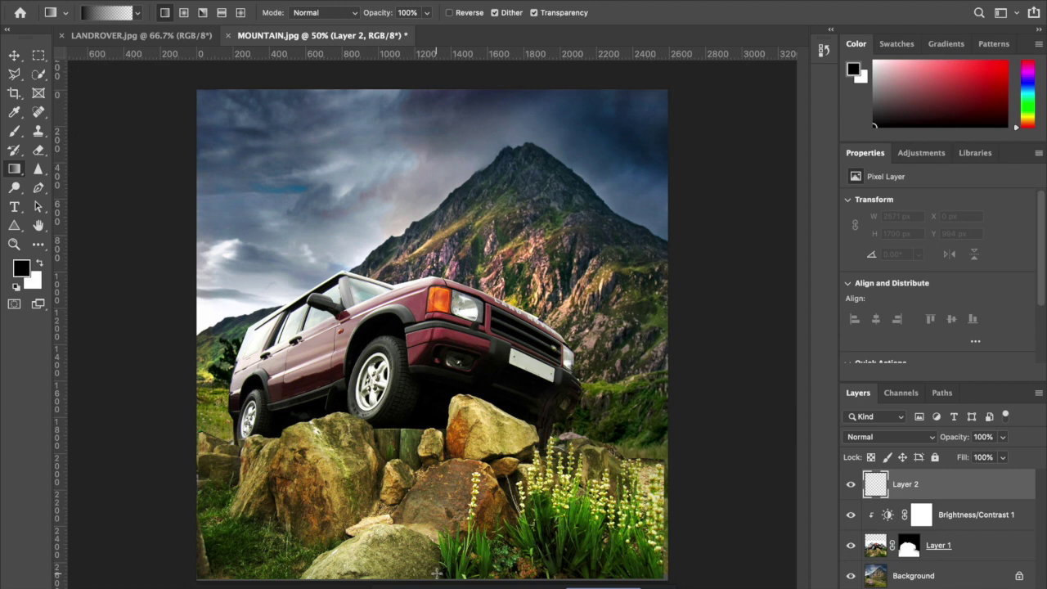
left_click_drag(437, 573, 446, 404)
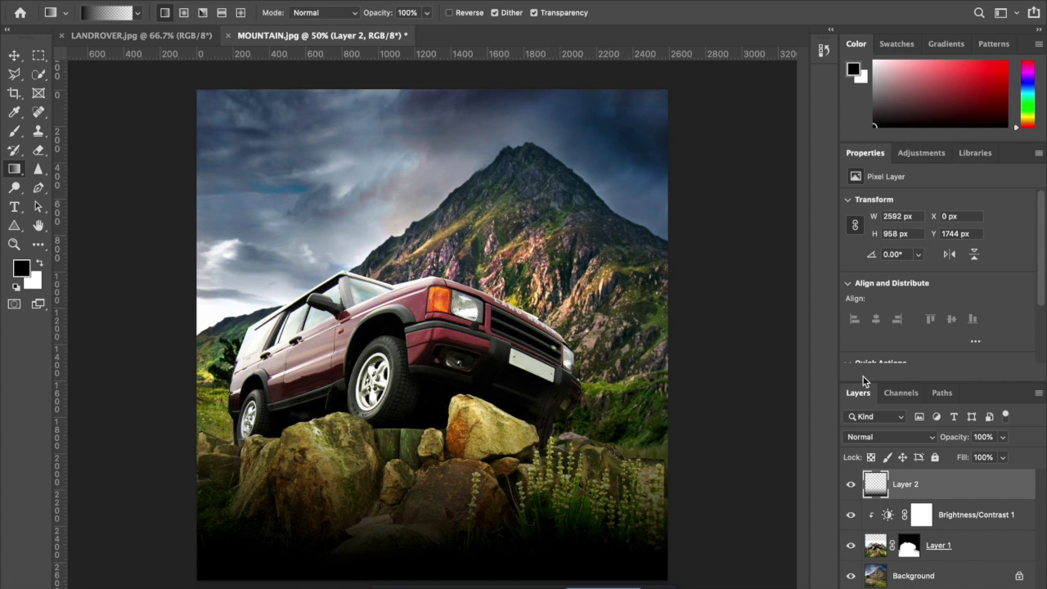
Set the gradient layer to 51% opacity with Overlay blend mode
left_click(1003, 439)
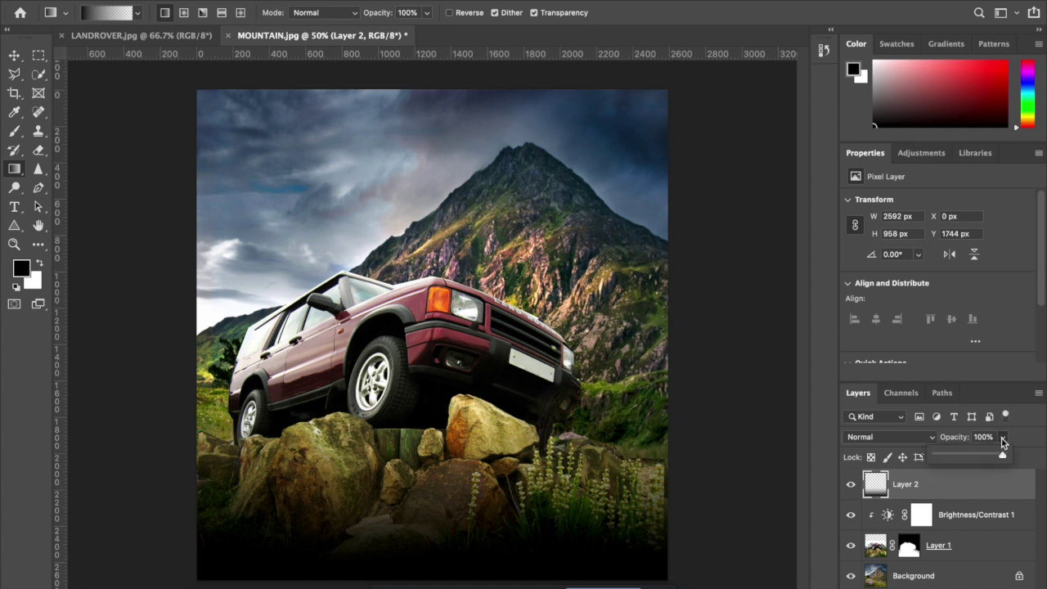
left_click(970, 456)
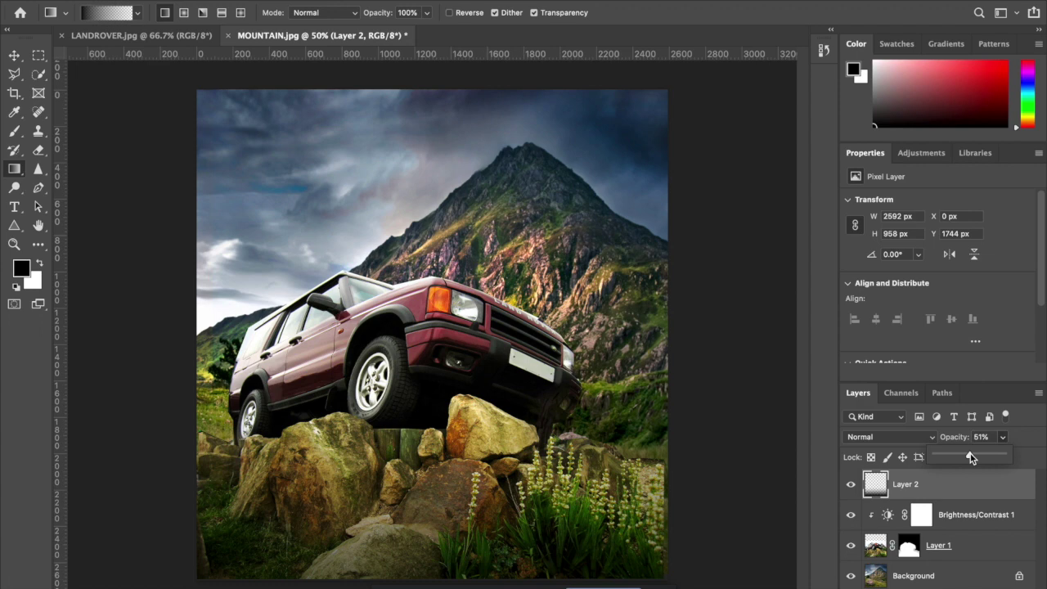
left_click(931, 440)
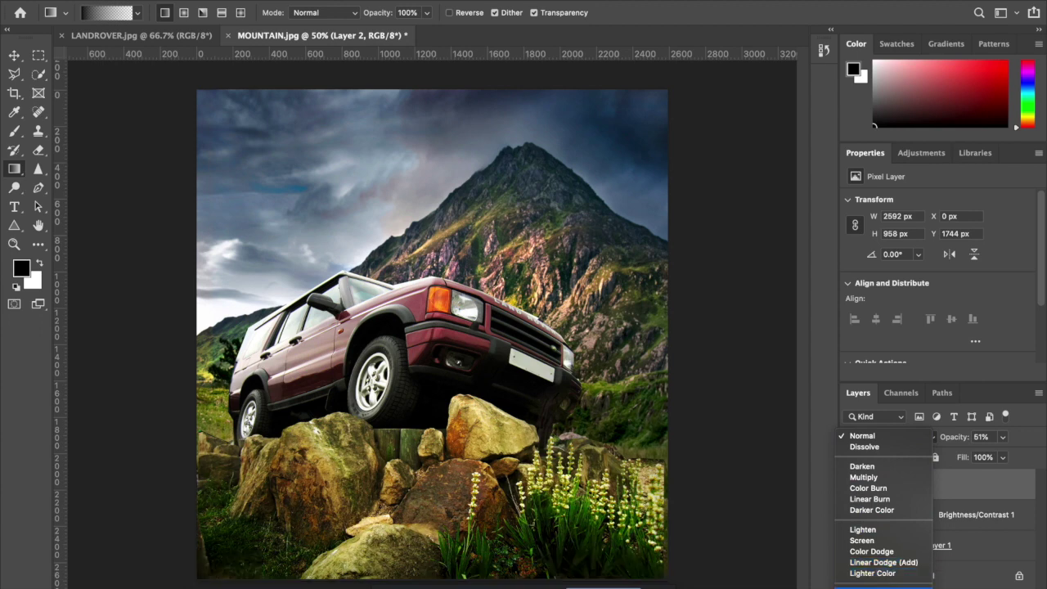
left_click(884, 587)
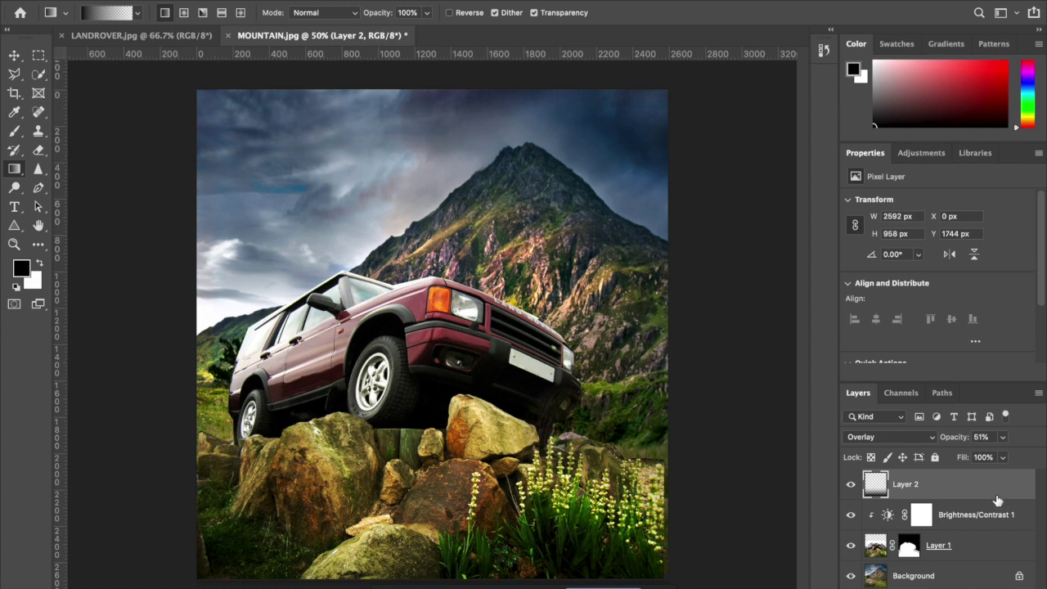
left_click(932, 588)
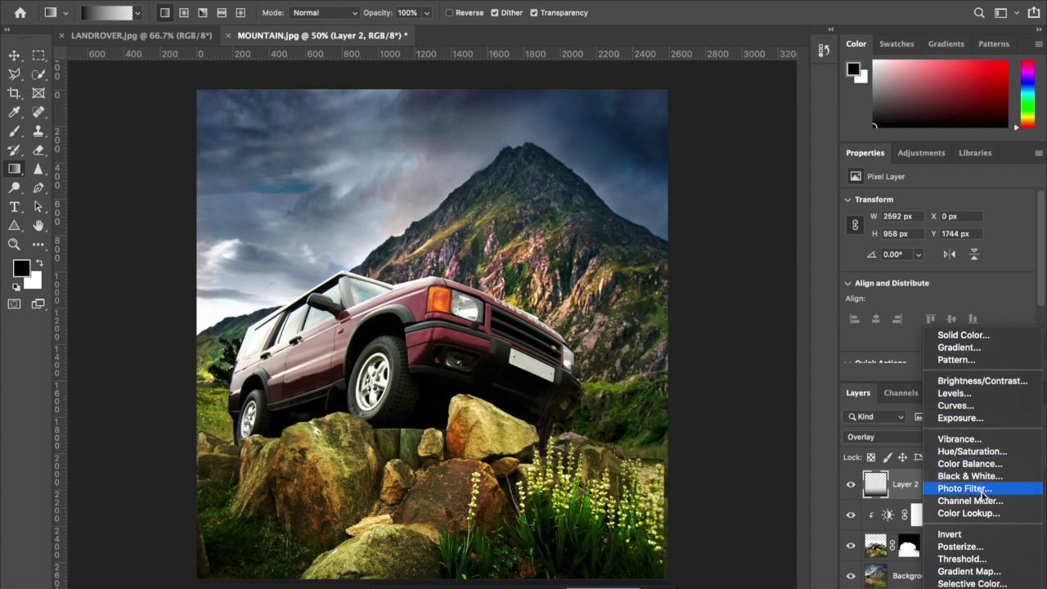
Add a Photo Filter layer using Warming Filter (85) at 65% density
left_click(966, 489)
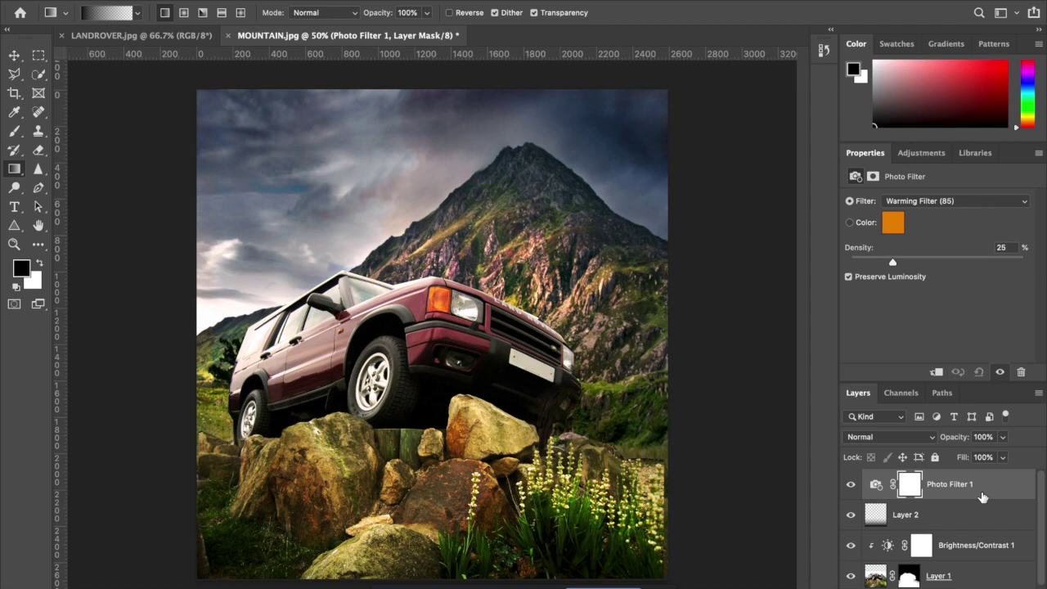
left_click(1007, 247)
type("65")
left_click(14, 134)
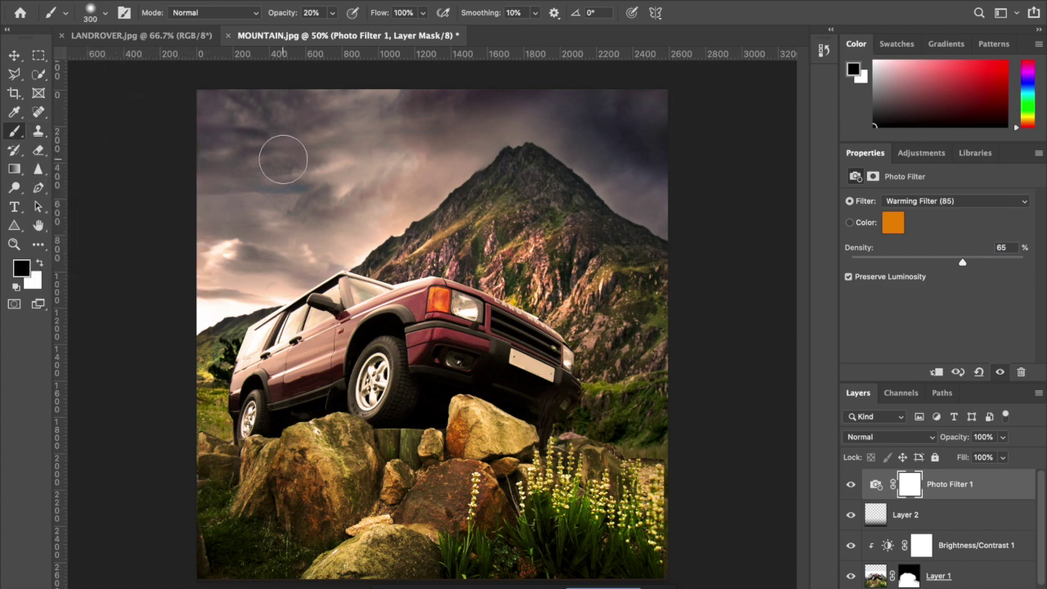
Paint black on the Photo Filter mask over the upper-left sky with a 700, 19%-hardness brush
left_click(106, 14)
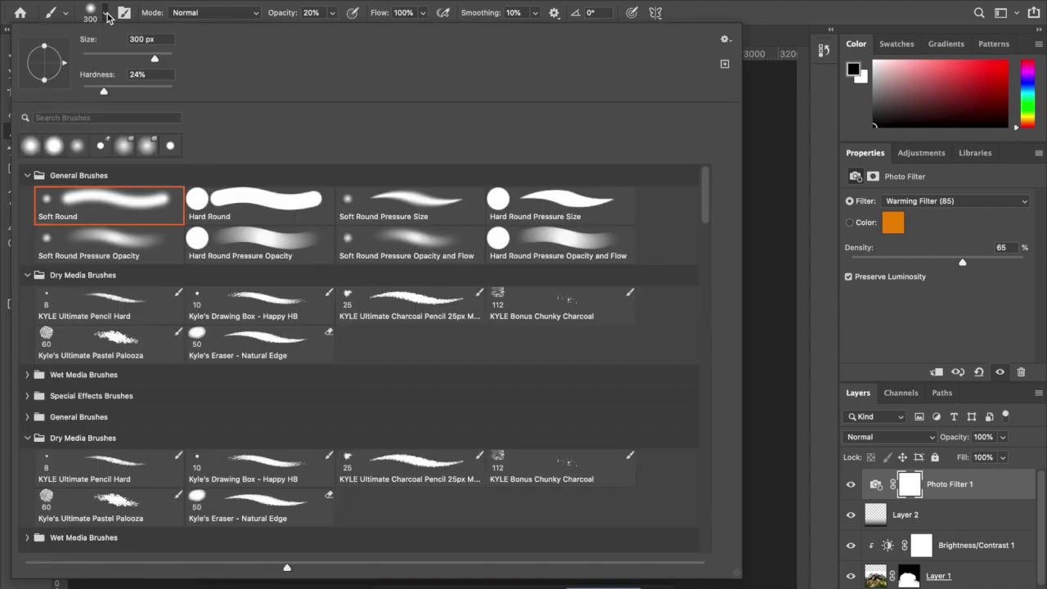
left_click_drag(103, 92, 99, 91)
left_click(744, 7)
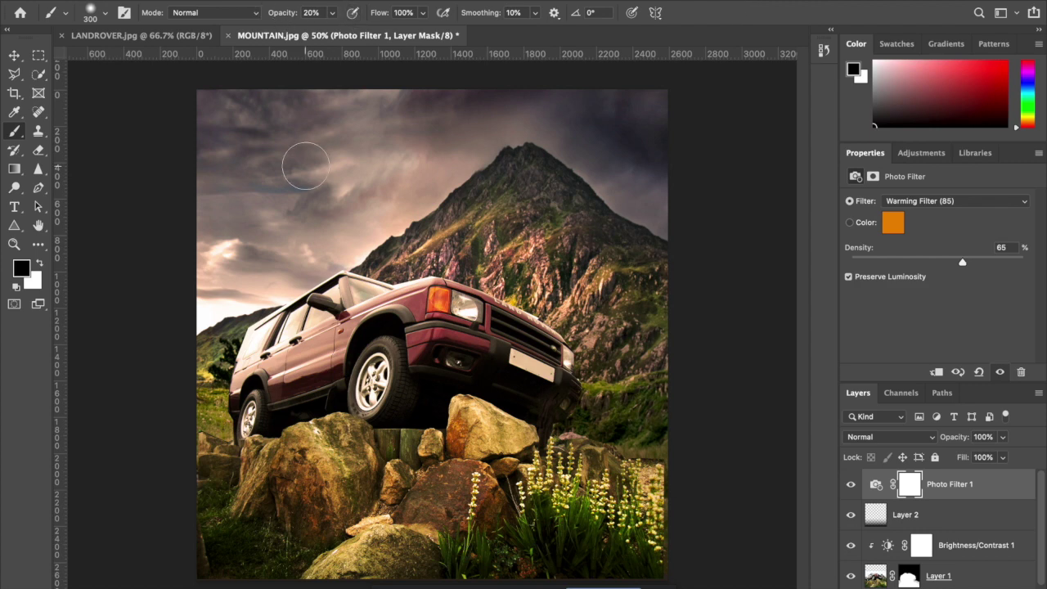
key("bracketright")
key("bracketright")
key("bracketright")
key("bracketright")
mouse_move(305, 165)
left_mouse_down()
mouse_move(356, 144)
mouse_move(357, 129)
mouse_move(264, 191)
mouse_move(229, 118)
mouse_move(193, 116)
mouse_move(204, 114)
mouse_move(201, 149)
mouse_move(316, 235)
mouse_move(167, 275)
mouse_move(497, 118)
mouse_move(421, 140)
mouse_move(610, 160)
mouse_move(592, 140)
mouse_move(459, 118)
mouse_move(424, 127)
mouse_move(400, 155)
mouse_move(386, 127)
mouse_move(183, 219)
mouse_move(224, 222)
mouse_move(409, 157)
mouse_move(477, 107)
mouse_move(570, 90)
mouse_move(640, 130)
mouse_move(726, 272)
left_mouse_up()
Undock the Layers panel and float it, resized, over the canvas
left_click_drag(857, 392, 823, 307)
left_click_drag(832, 351, 708, 100)
left_click_drag(900, 316, 958, 477)
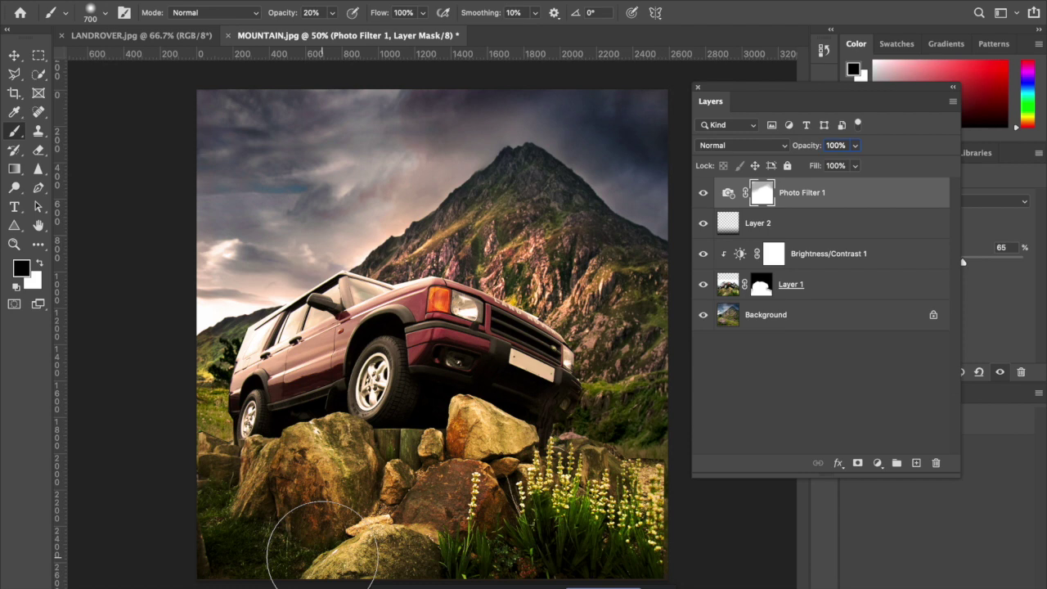
Trace two trial Pen paths along the mountain ridge and left slope, deleting each
left_click(39, 193)
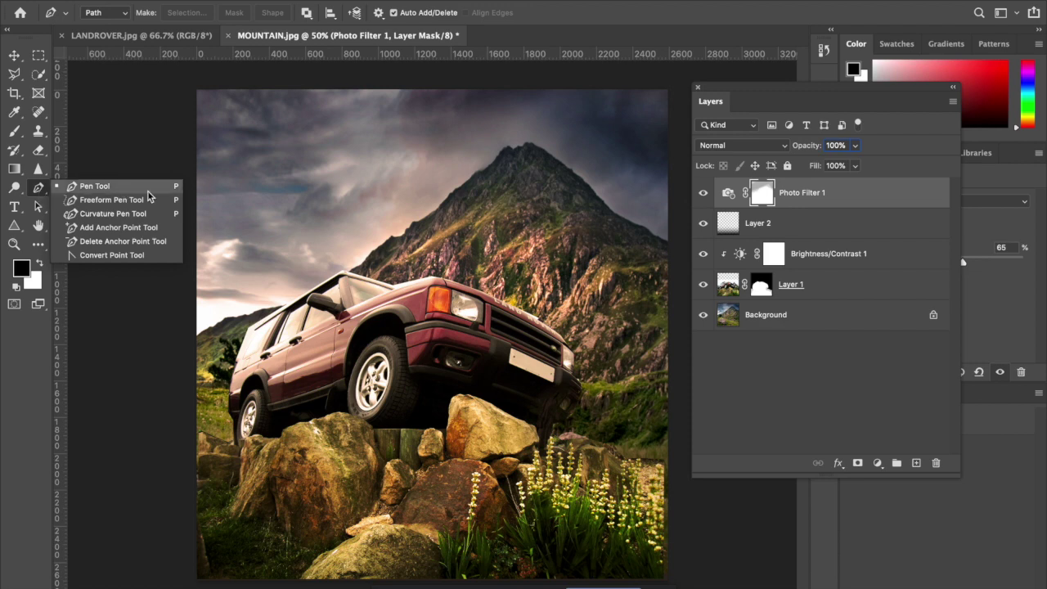
left_click(409, 229)
left_click_drag(413, 224, 517, 156)
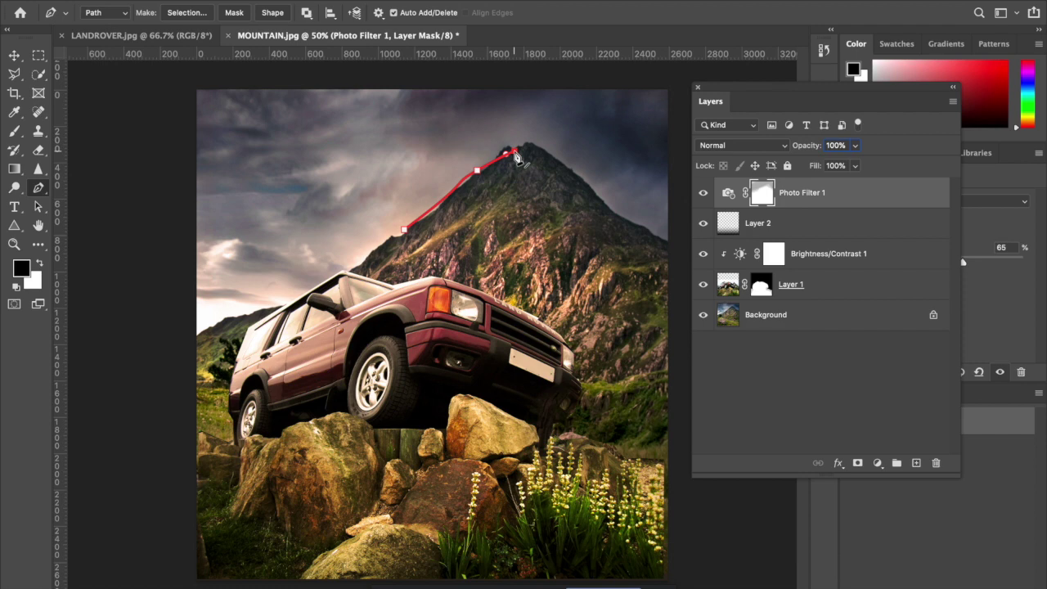
key("BackSpace")
key("BackSpace")
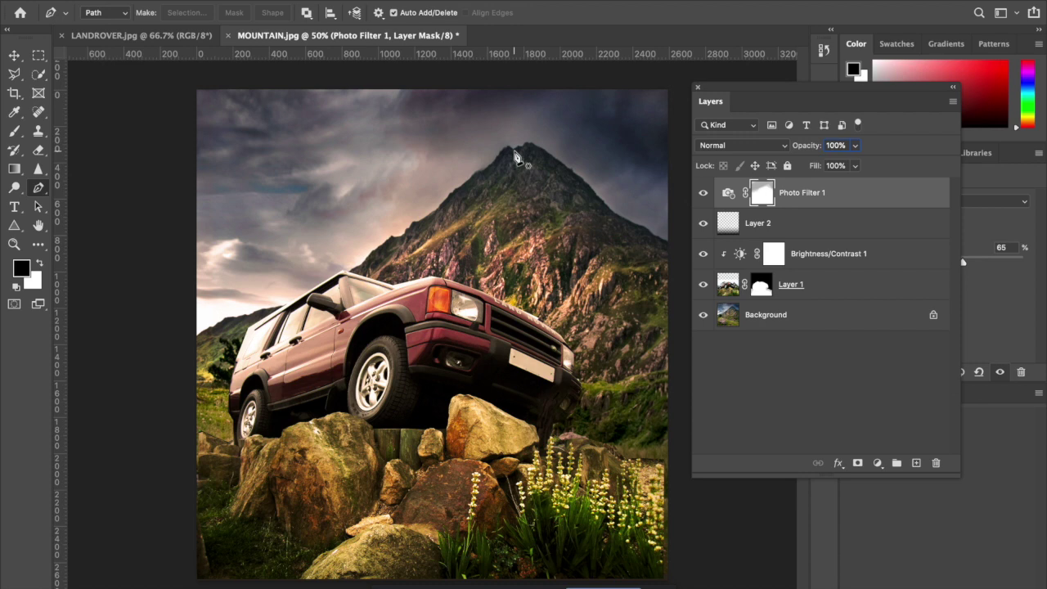
left_click(439, 203)
left_click_drag(454, 200, 482, 170)
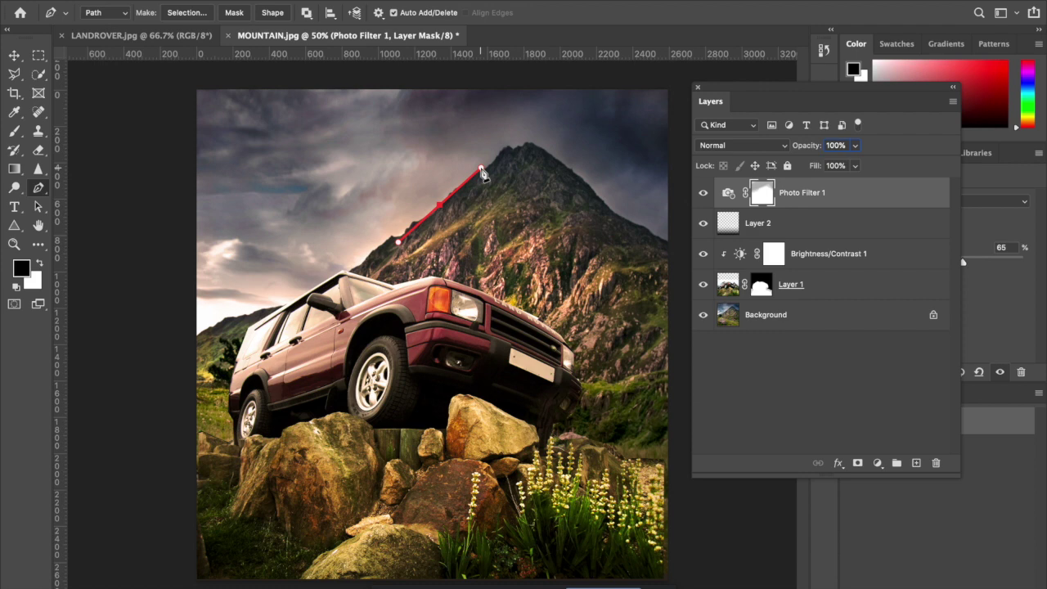
key("BackSpace")
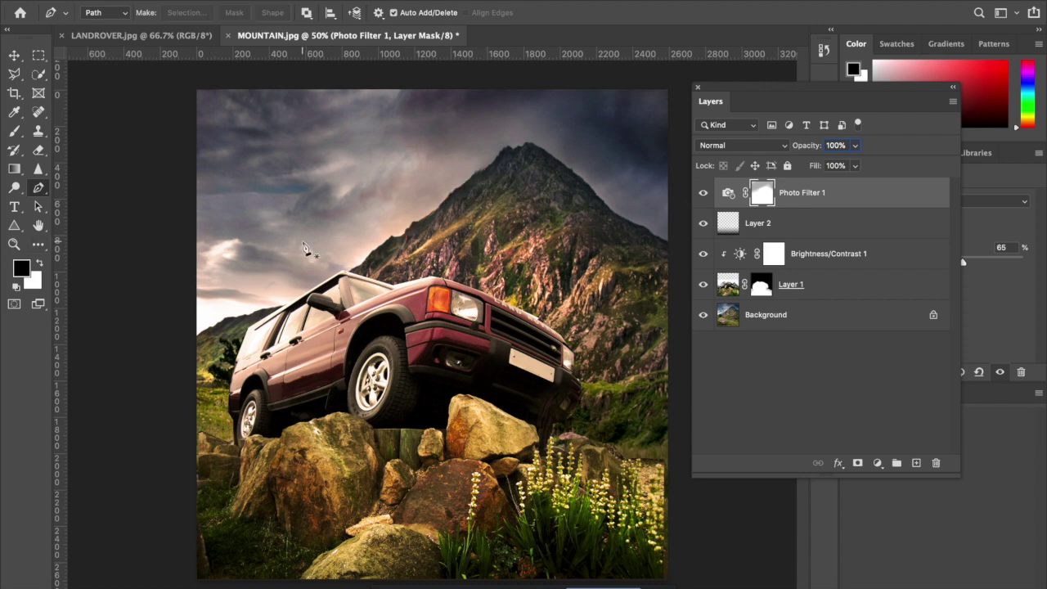
Trace a path past the rocks up the car's rear, then discard it and the Photo Filter mask
left_click(197, 433)
left_click(215, 435)
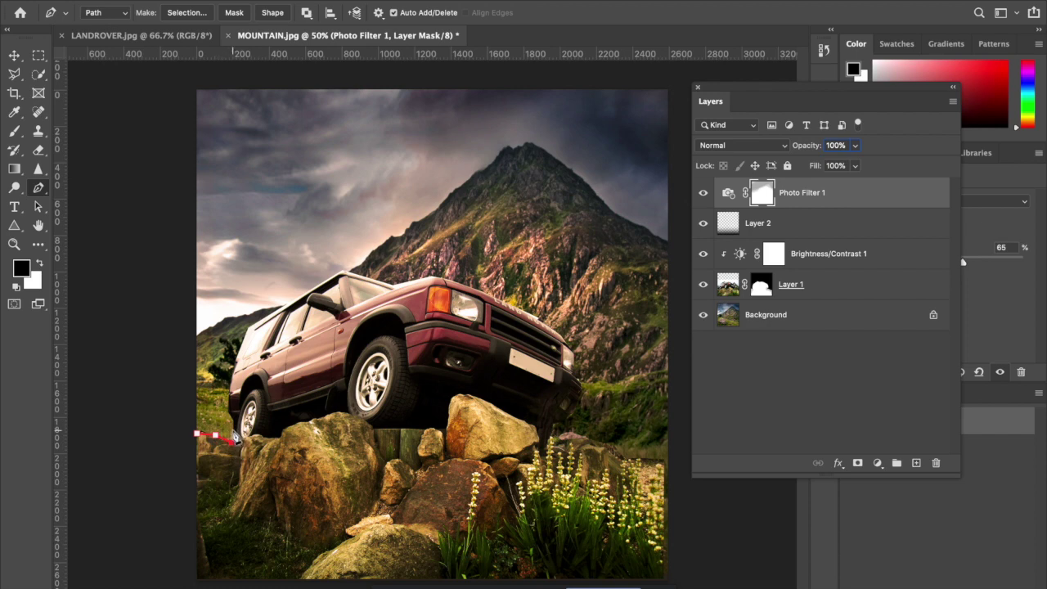
left_click(233, 431)
left_click(230, 396)
left_click(231, 366)
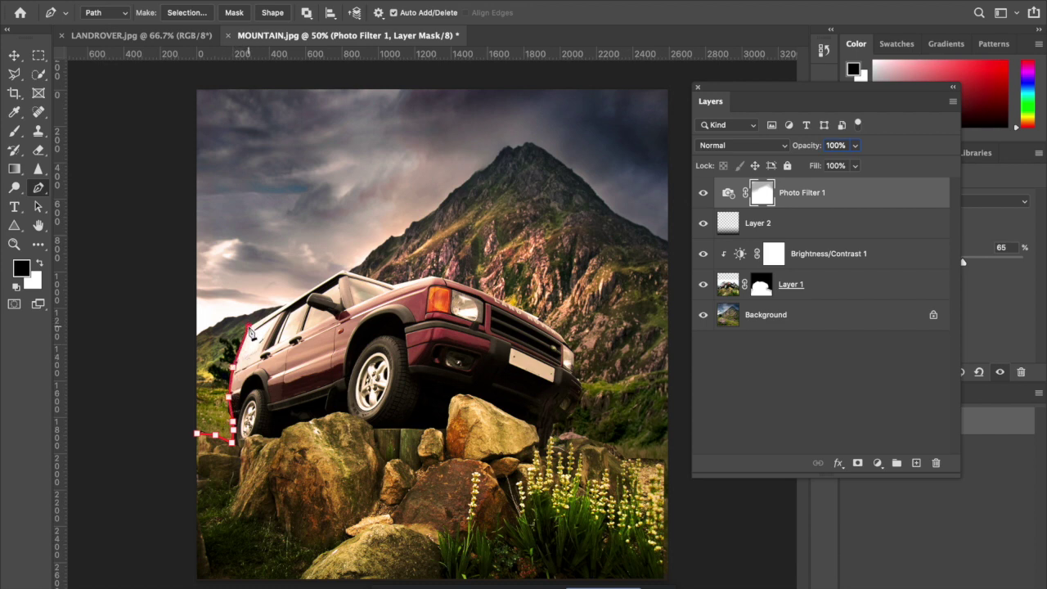
key("BackSpace")
key("BackSpace")
key("BackSpace")
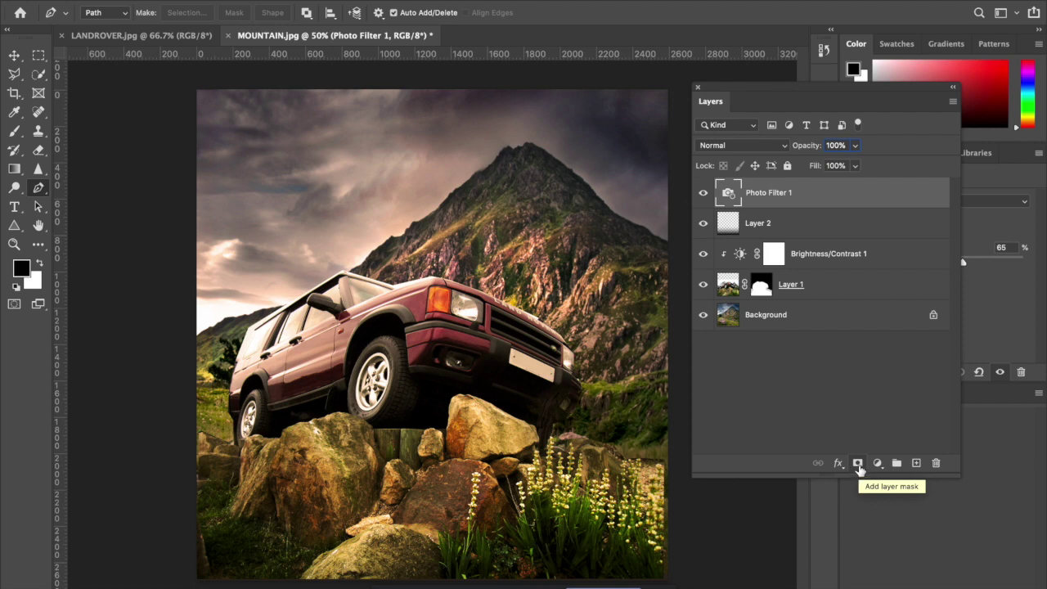
Leave the workspace unchanged and dock the floating Layers panel beneath the Photo Filter properties
left_click(1021, 12)
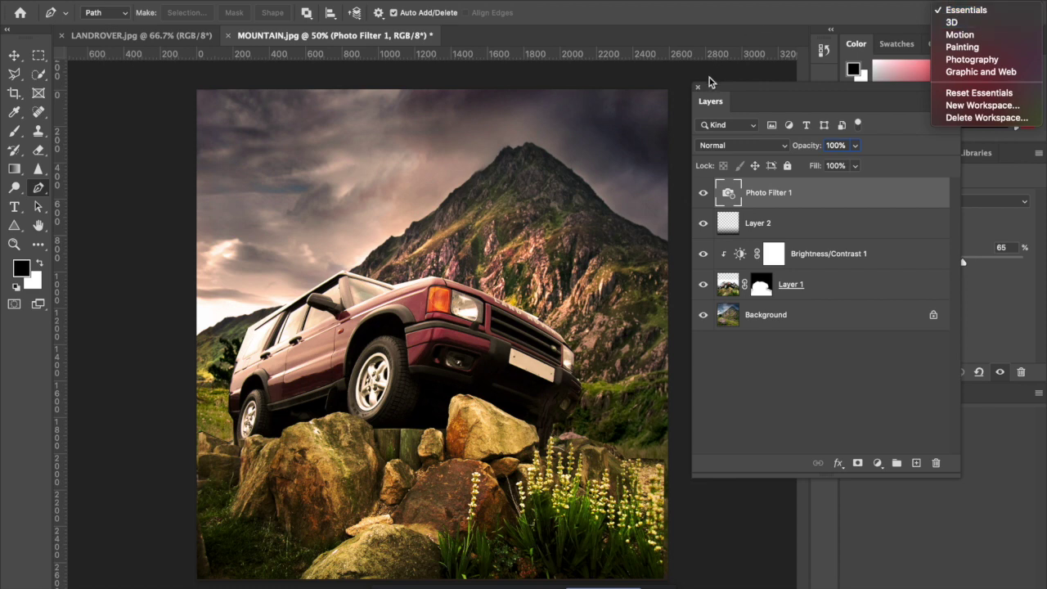
left_click(1020, 12)
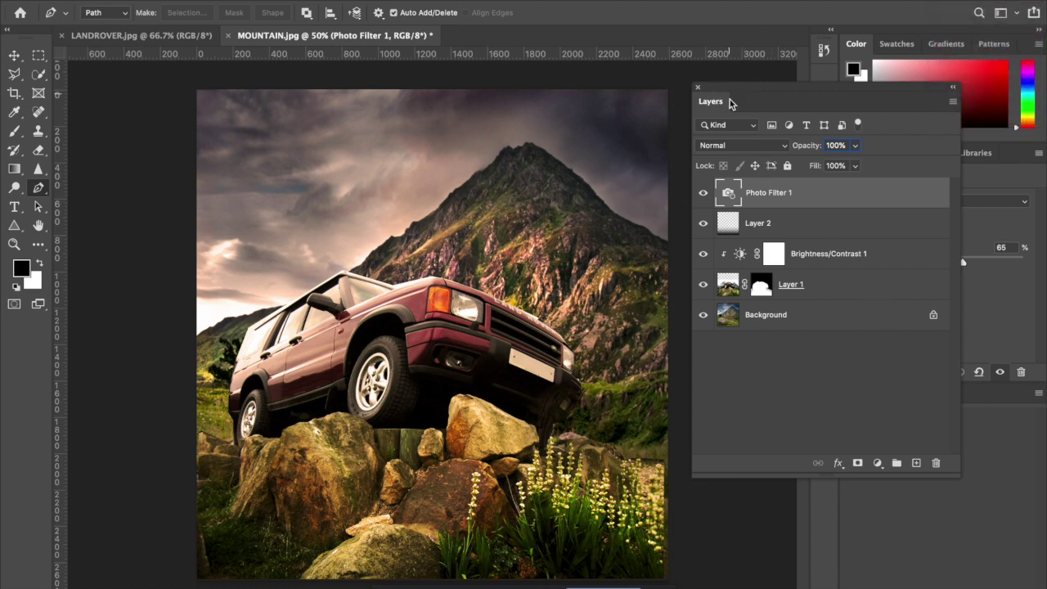
left_click_drag(712, 102, 849, 356)
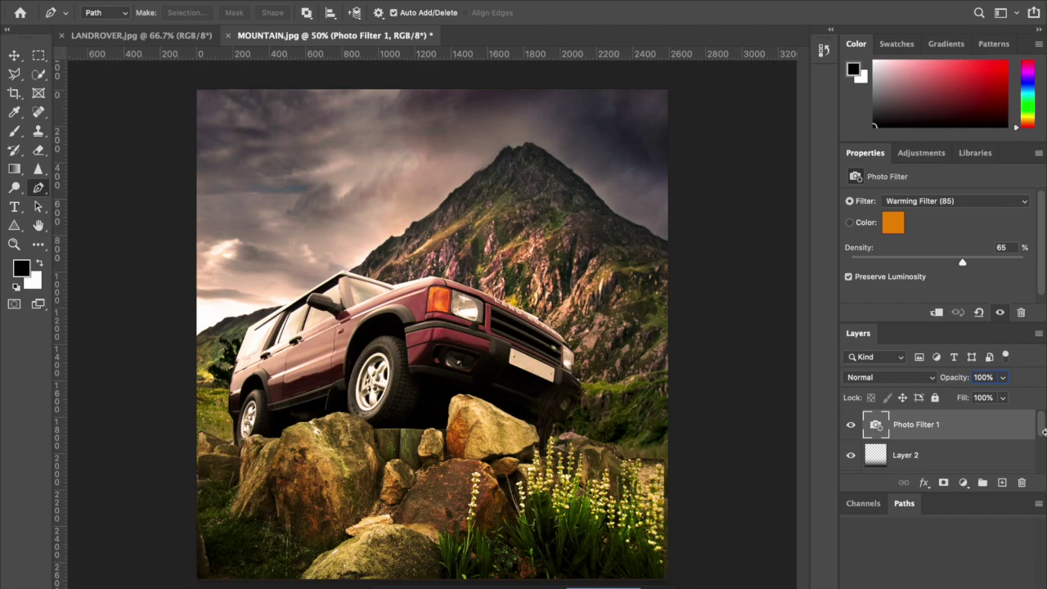
Switch through Mission Control between the Google Meet call and slide presentation, ending on the window overview
key("ctrl+Up")
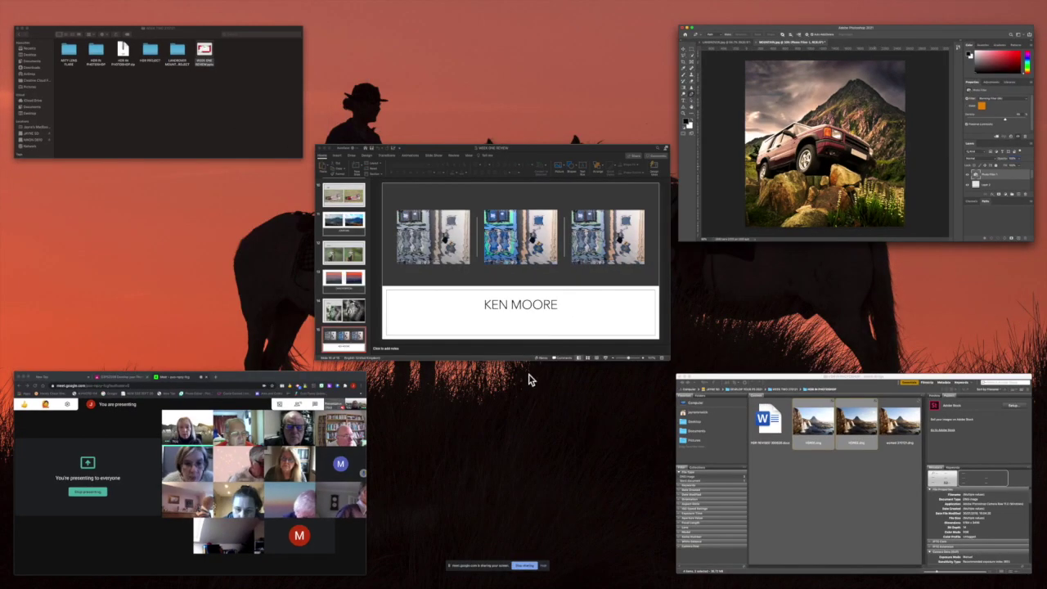
left_click(83, 543)
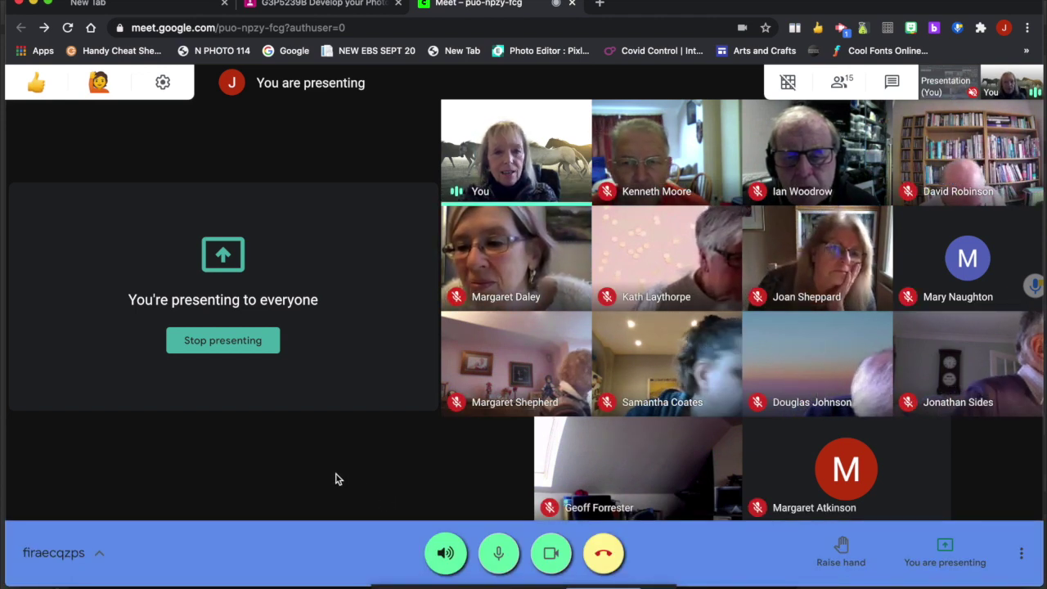
key("ctrl+Up")
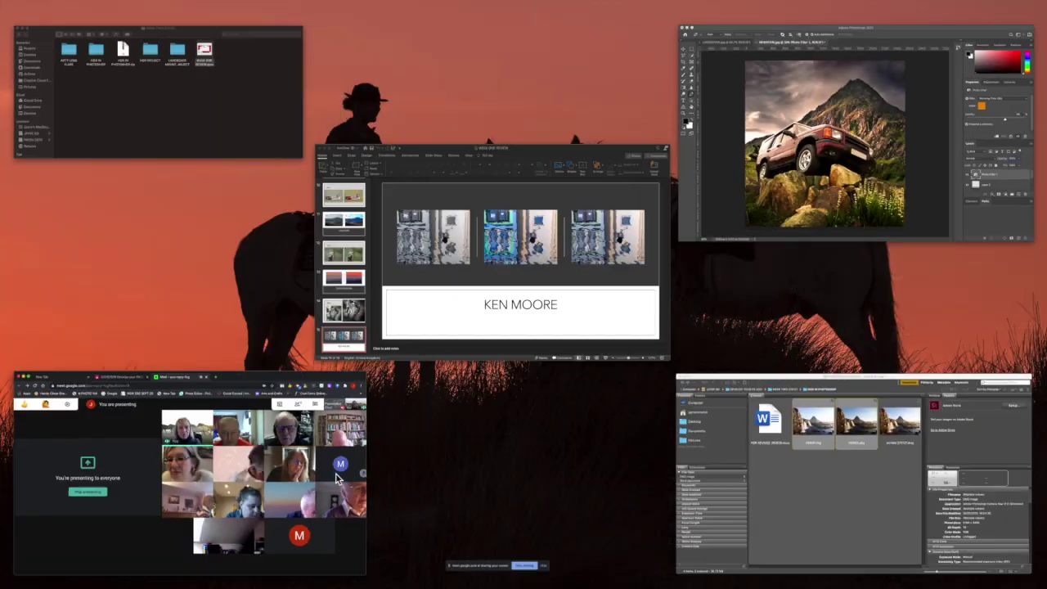
left_click(572, 351)
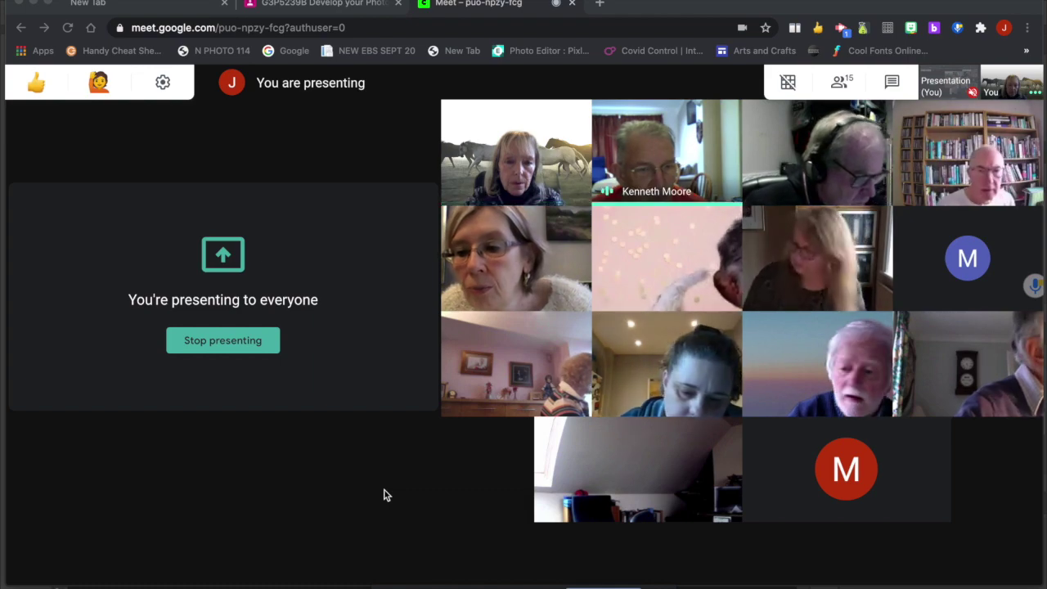
key("ctrl+Up")
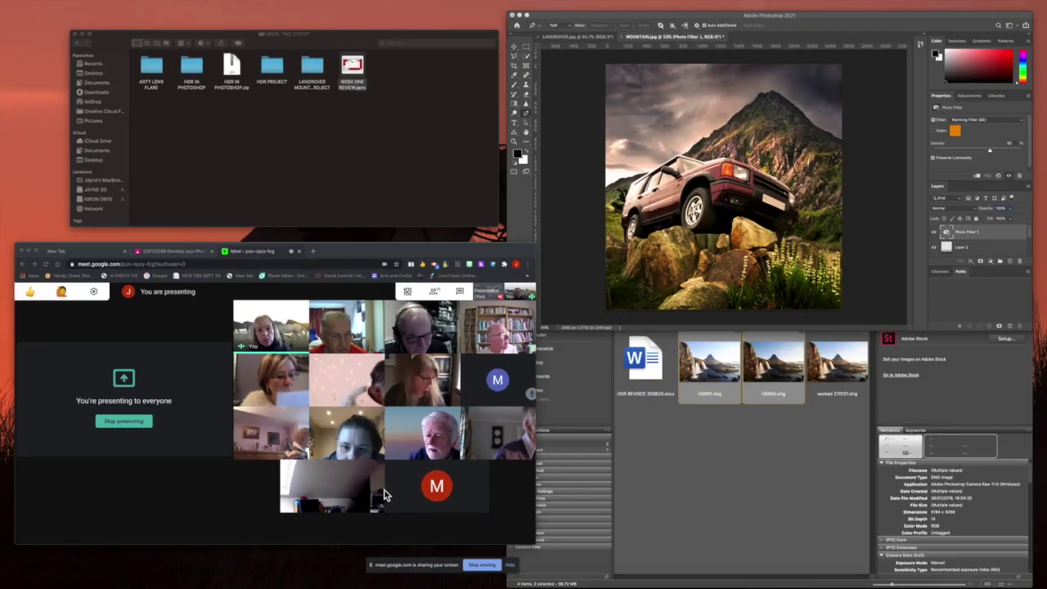
Bring Photoshop forward and zoom in on the Land Rover's headlight and bumper
left_click(607, 307)
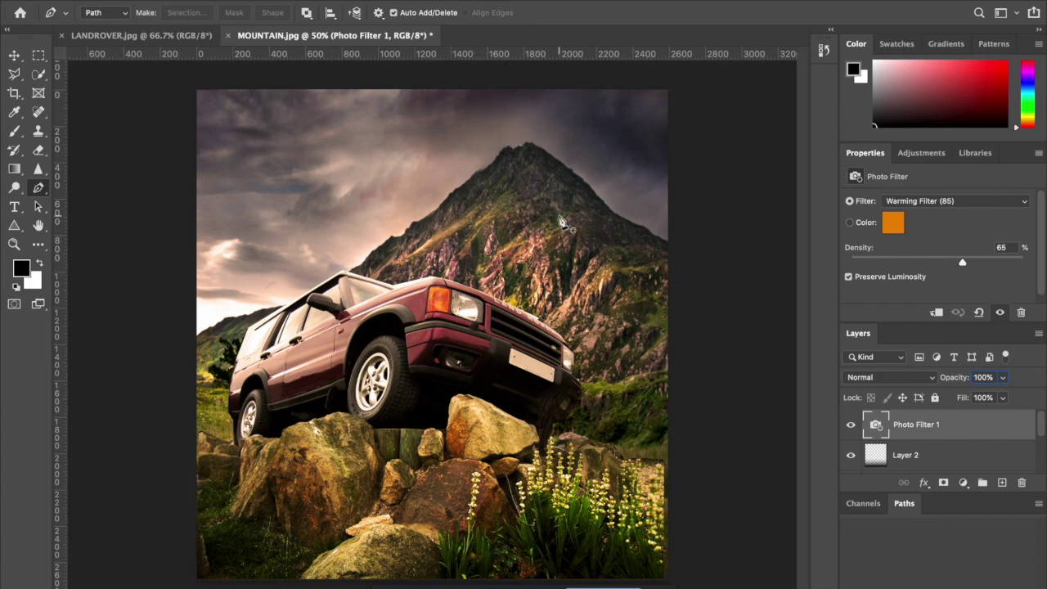
scroll(561, 222, "up", 6)
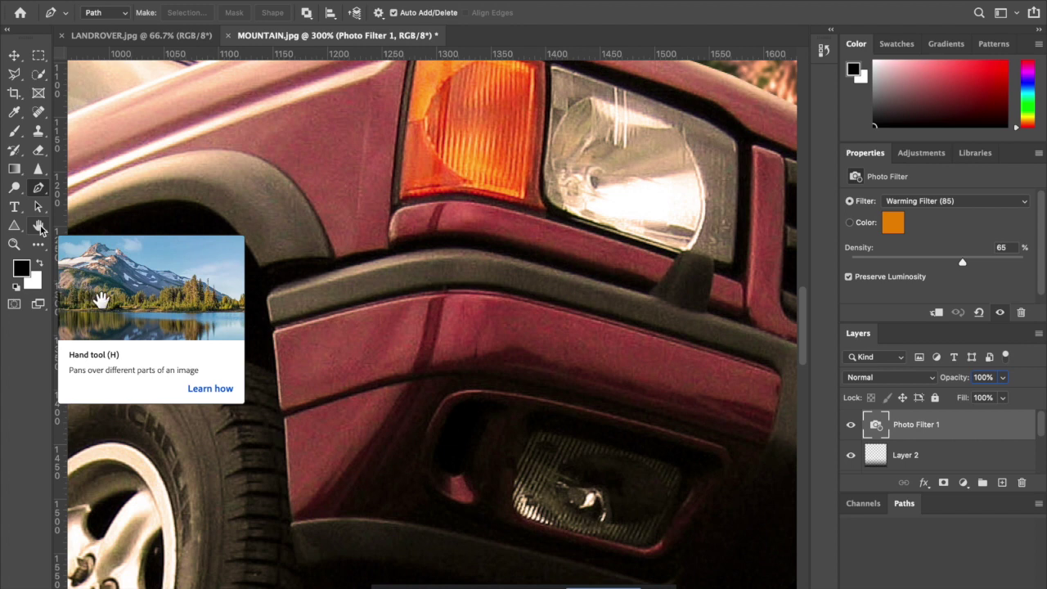
Fit the composite on screen, settle at 33.3% zoom, and float the Layers panel showing all five layers
double_click(39, 229)
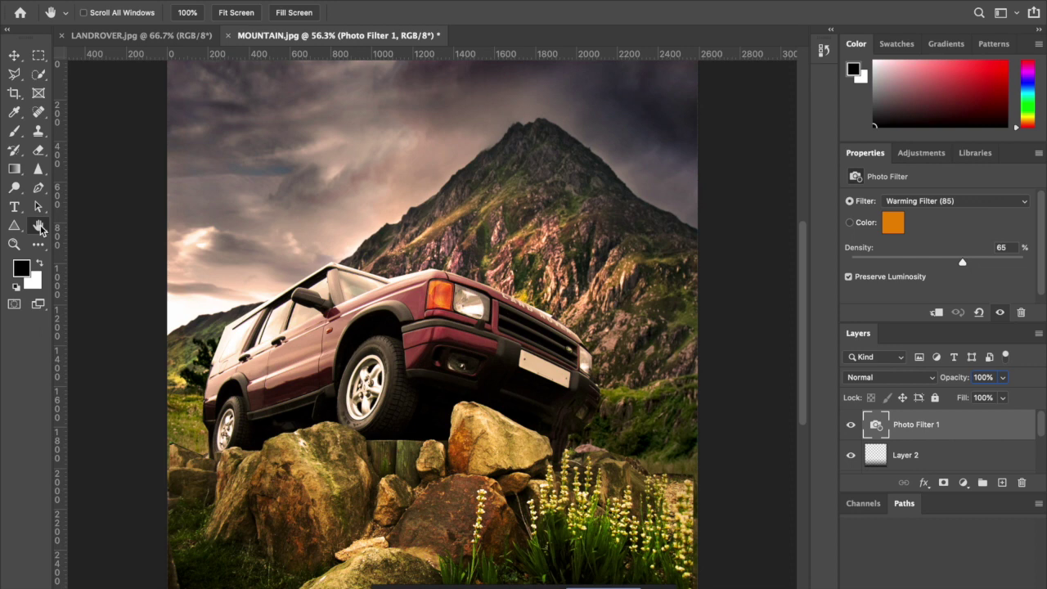
key("super+minus")
key("super+minus")
key("super+minus")
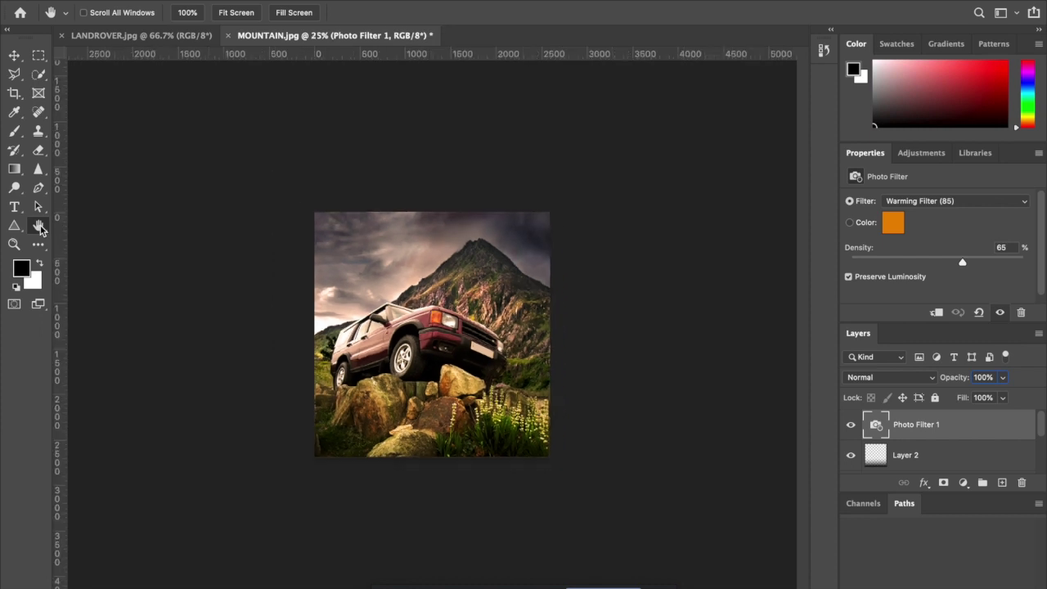
key("super+minus")
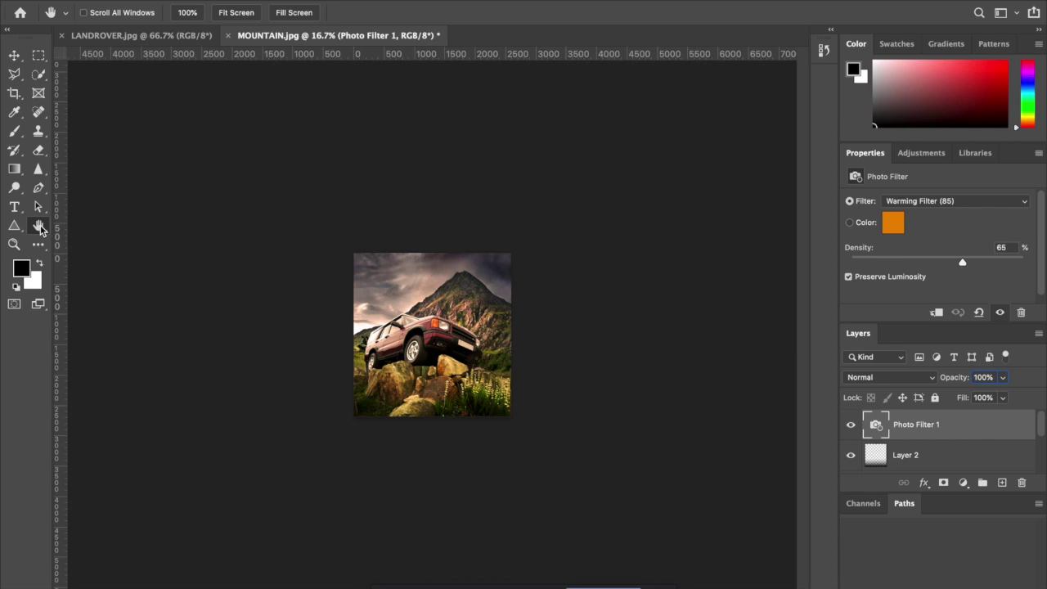
key("super+plus")
key("super+plus")
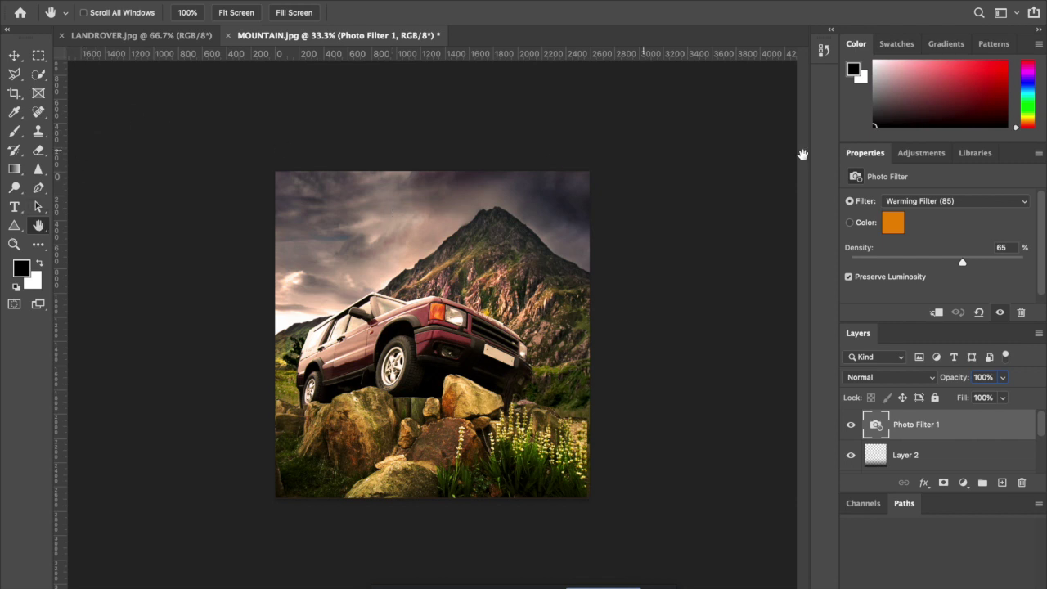
left_click_drag(860, 333, 654, 141)
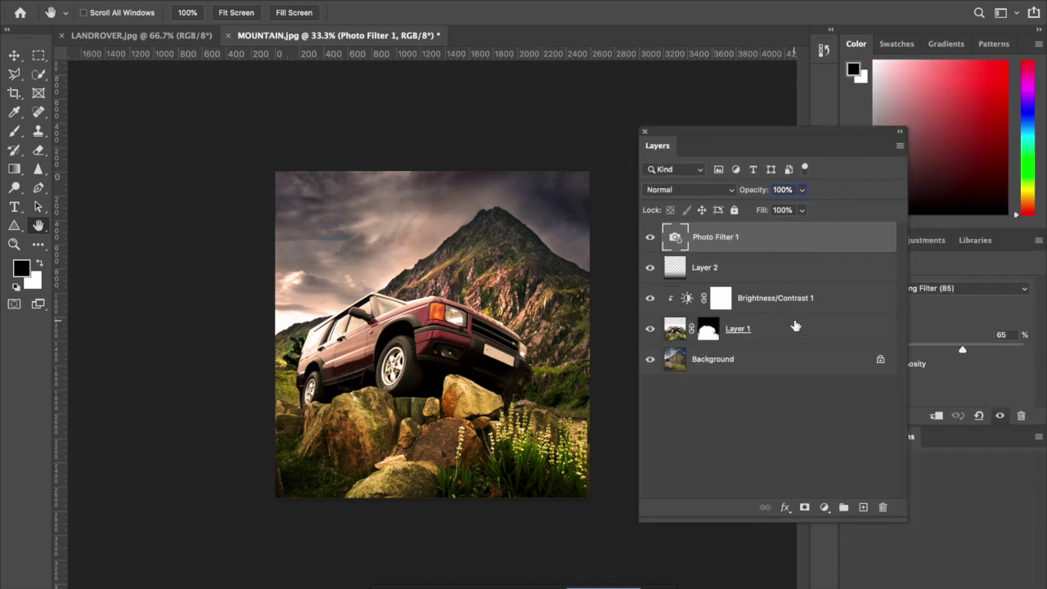
Target Layer 1's mask thumbnail for editing and pick the Gradient tool
left_click(709, 332)
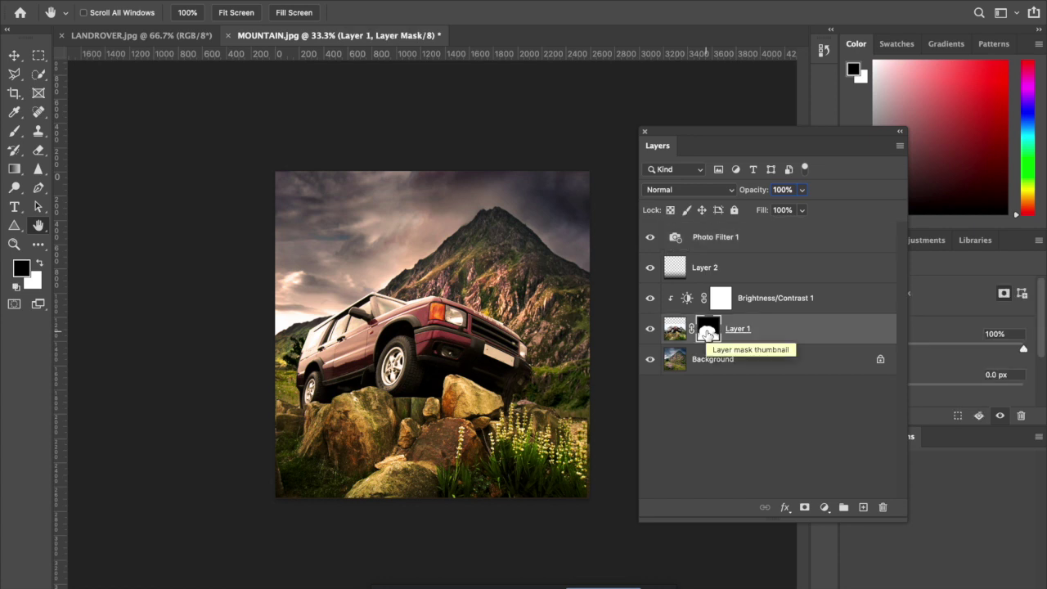
left_click(676, 329)
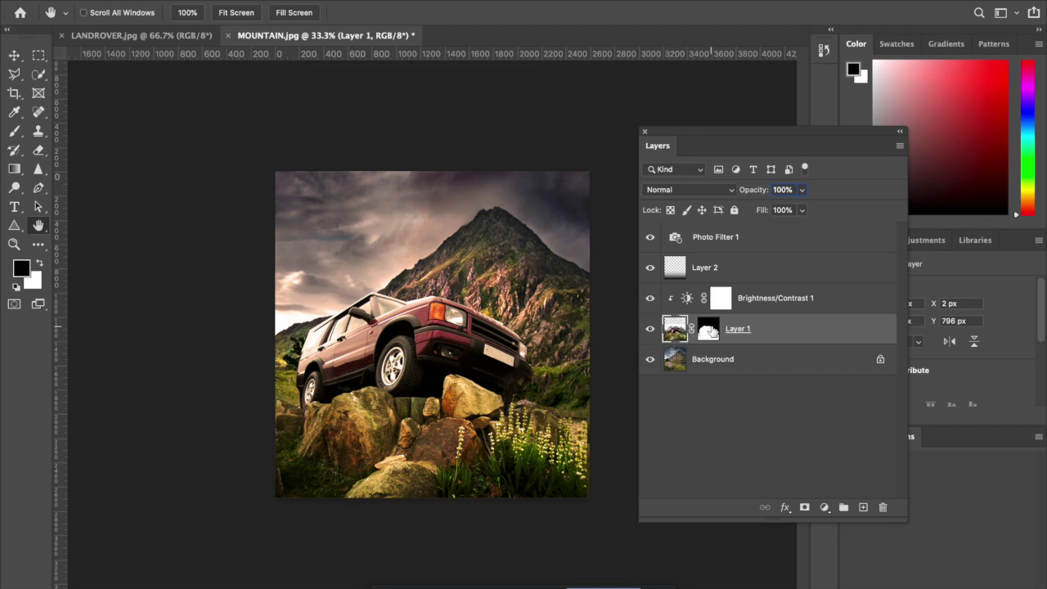
left_click(708, 329)
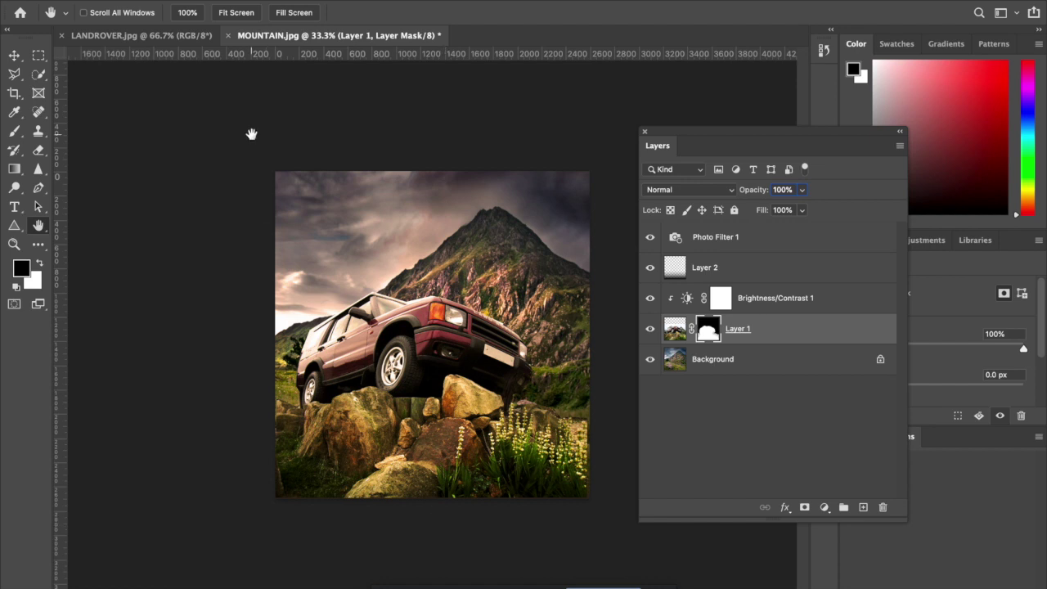
left_click(17, 169)
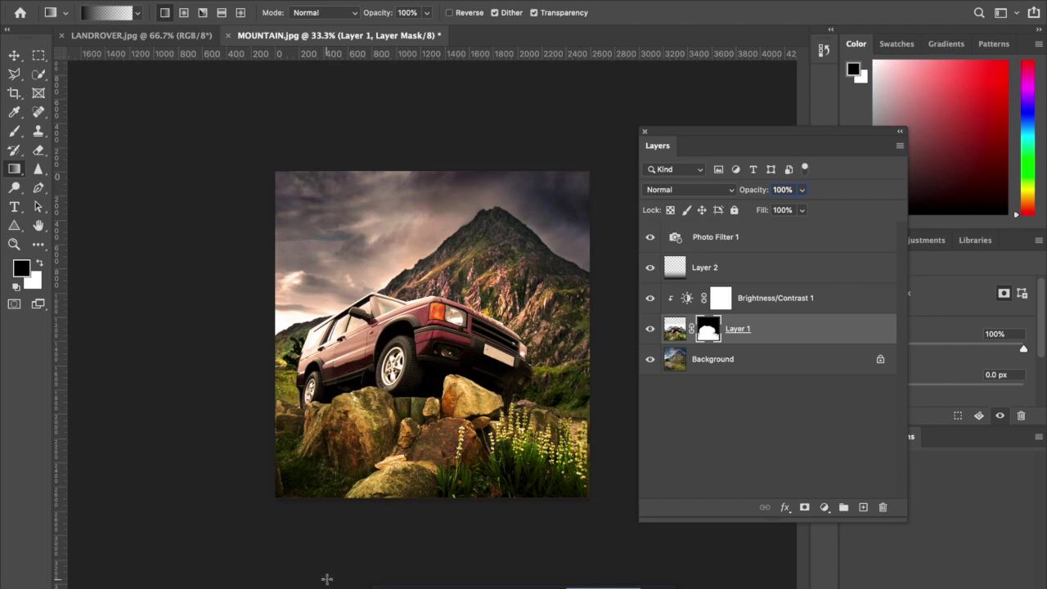
key("ctrl+Left")
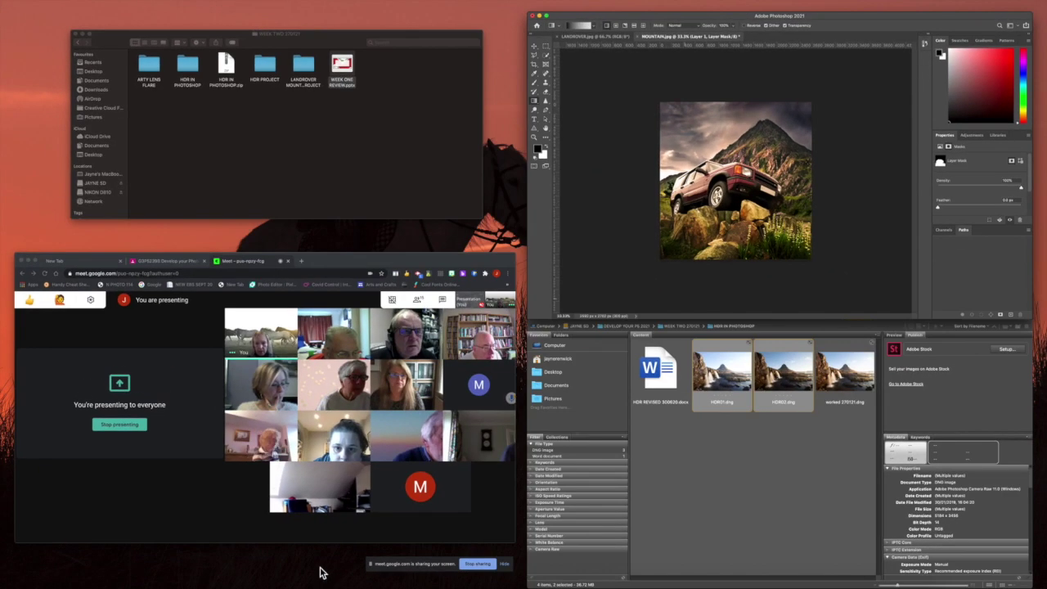
left_click(203, 518)
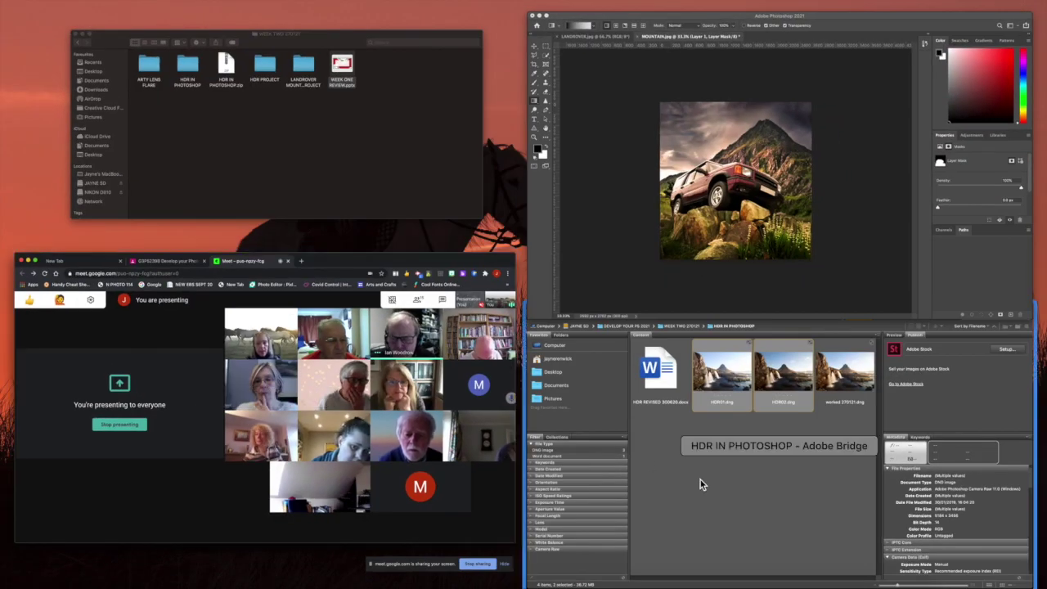
left_click(624, 253)
key("ctrl+super+f")
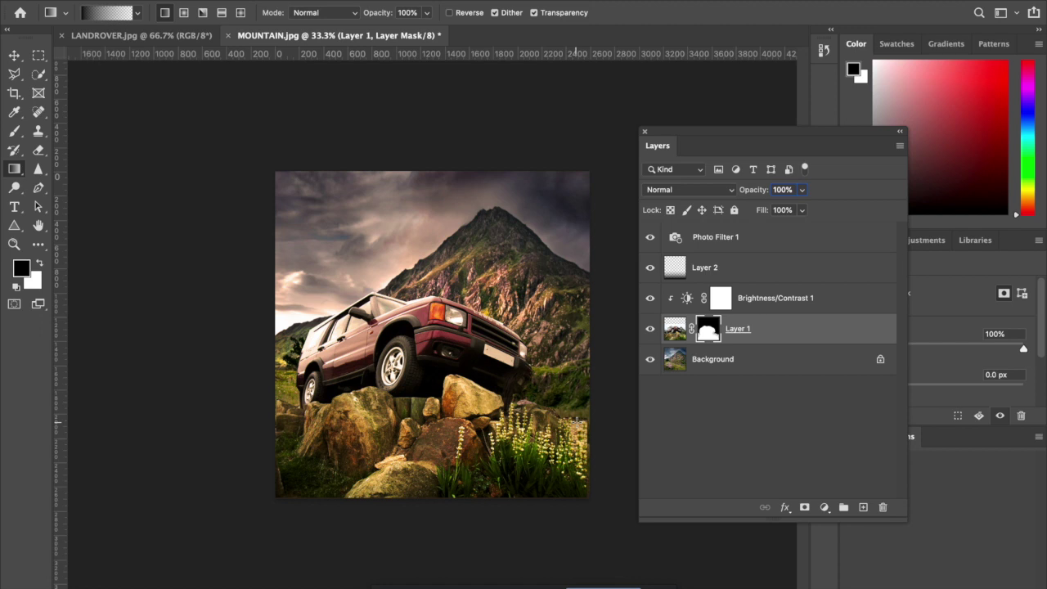
Give Photo Filter 1 a custom orange filter colour instead of the Warming Filter (85) preset
left_click(775, 247)
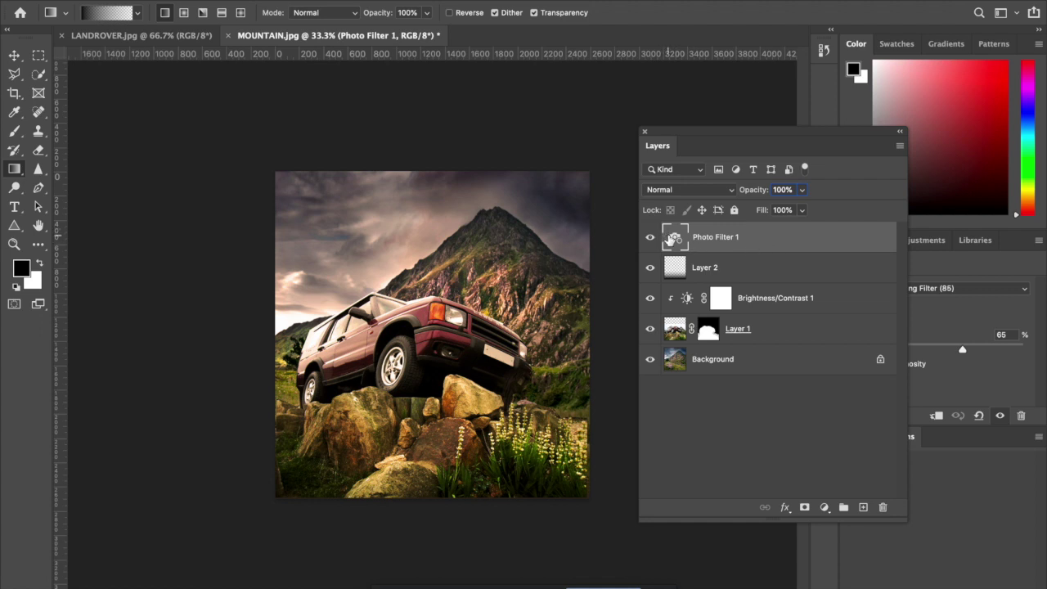
left_click_drag(661, 145, 333, 75)
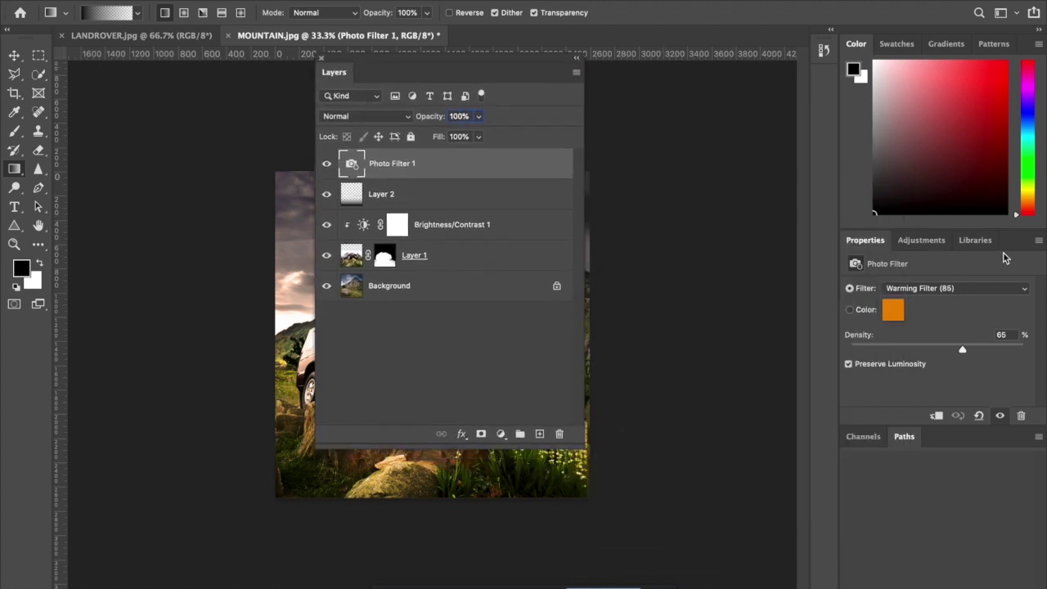
left_click(1026, 292)
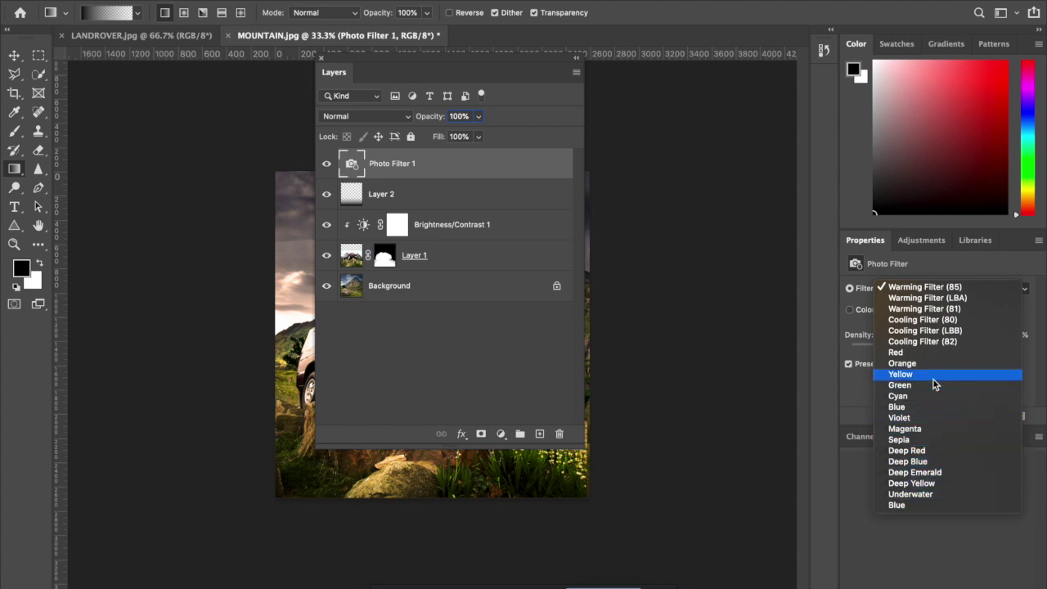
left_click(959, 274)
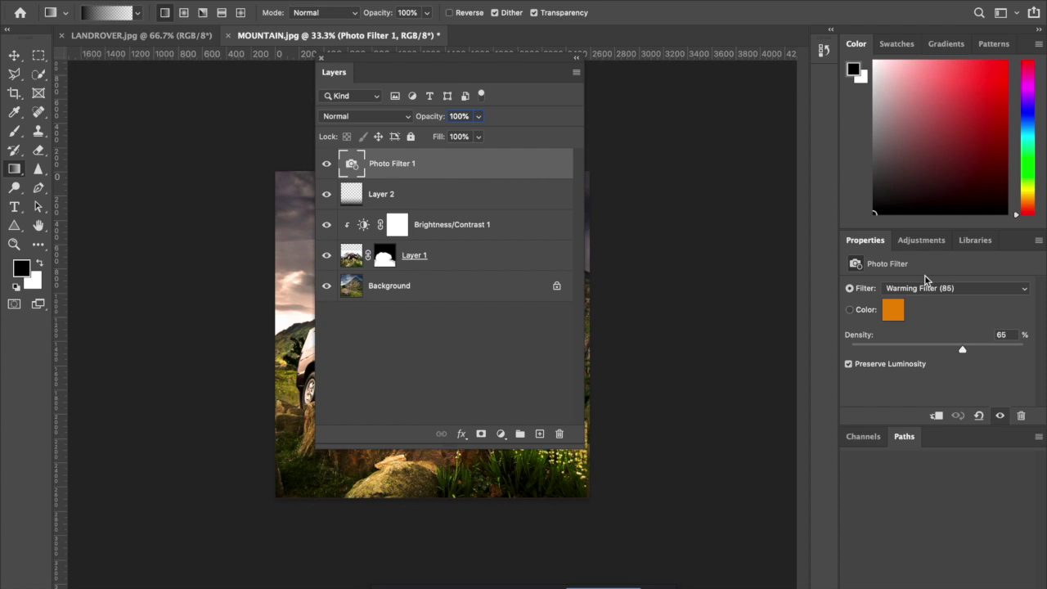
left_click(890, 315)
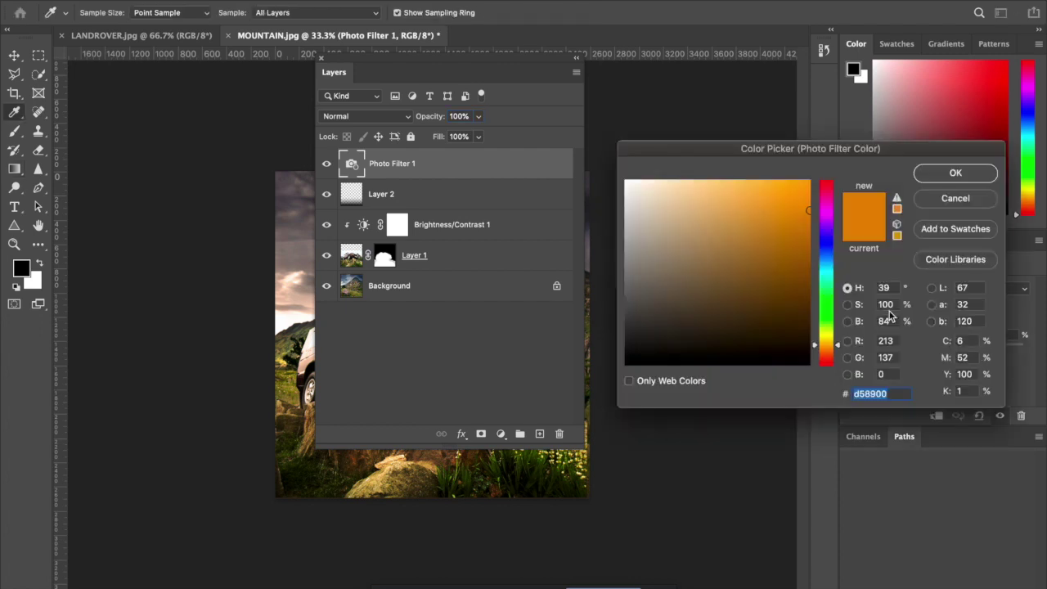
left_click(956, 175)
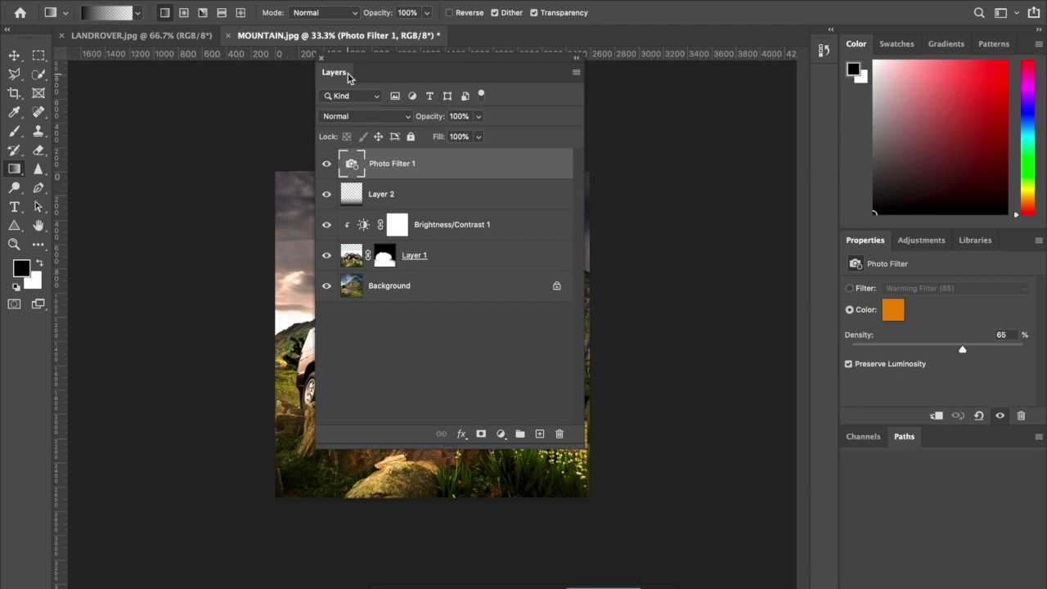
left_click_drag(335, 72, 730, 90)
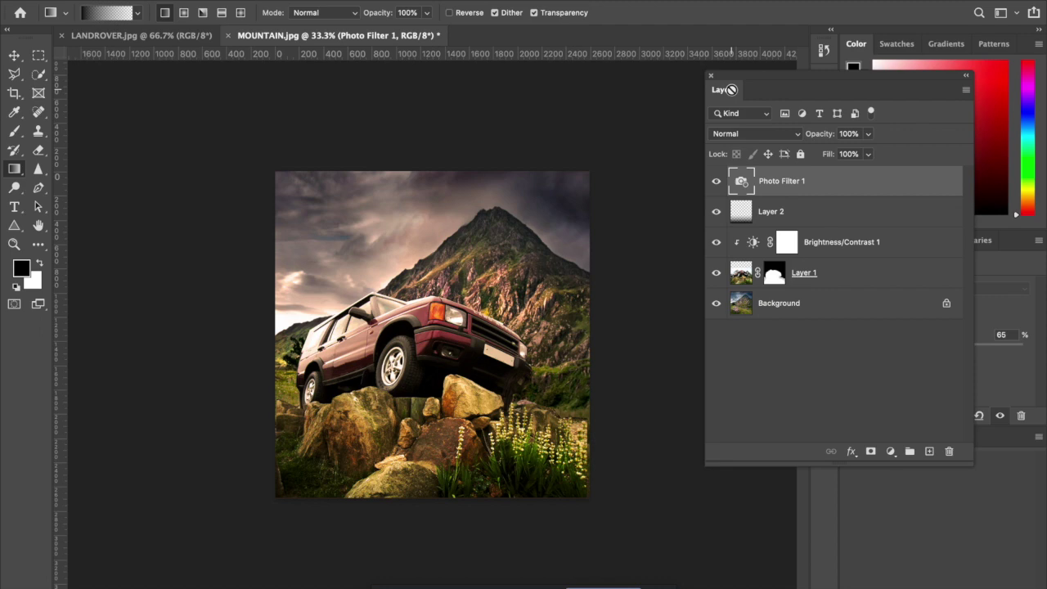
Bring the Google Meet call window to full screen via Mission Control
key("ctrl+Up")
left_click(131, 519)
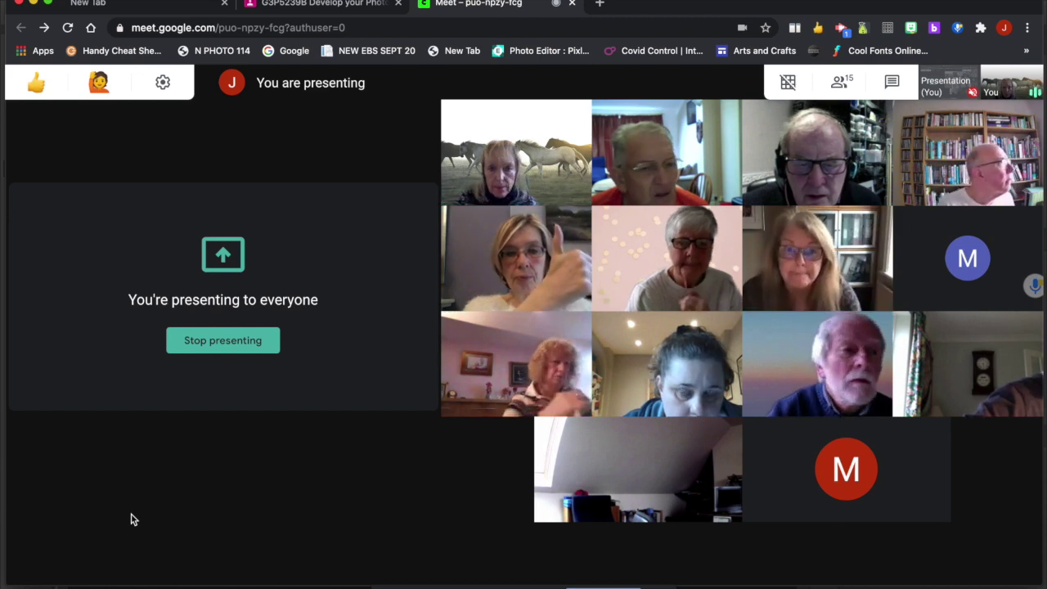
mouse_move(389, 485)
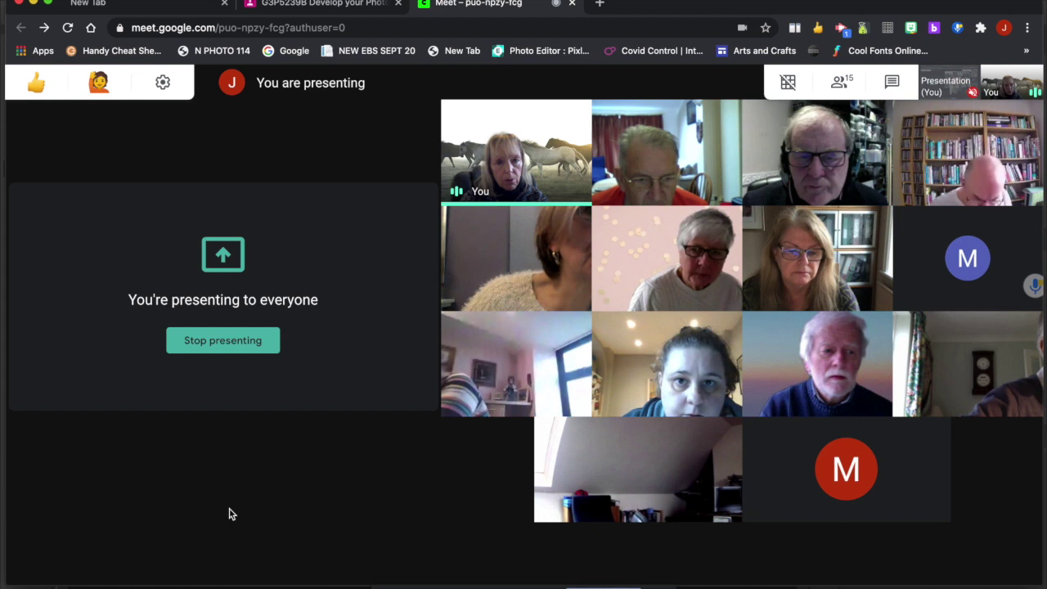
mouse_move(197, 493)
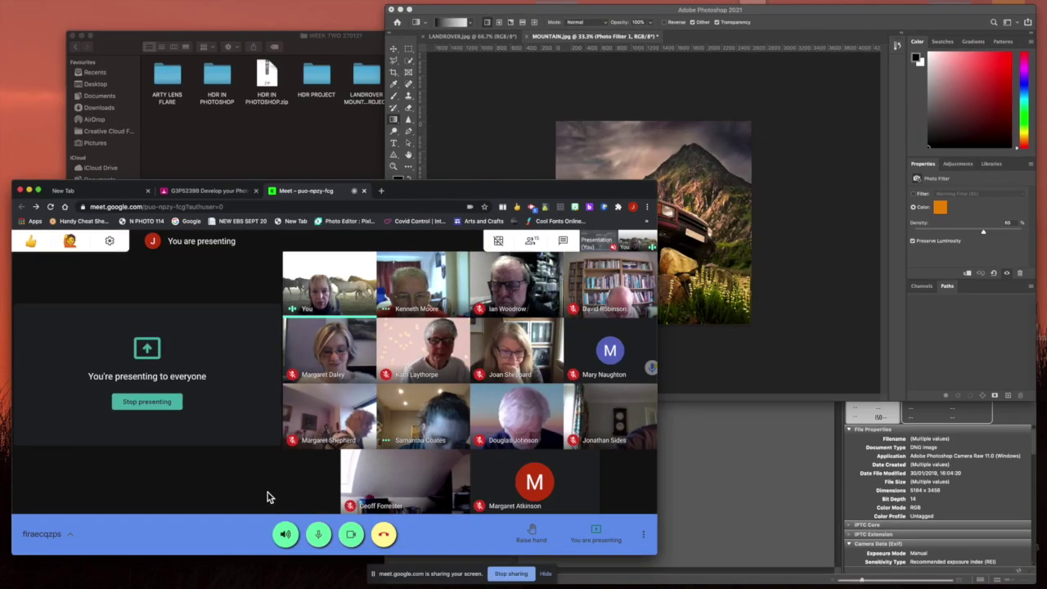
Return the Photoshop Land Rover composite to full screen with Ctrl+Cmd+F
key("ctrl+super+f")
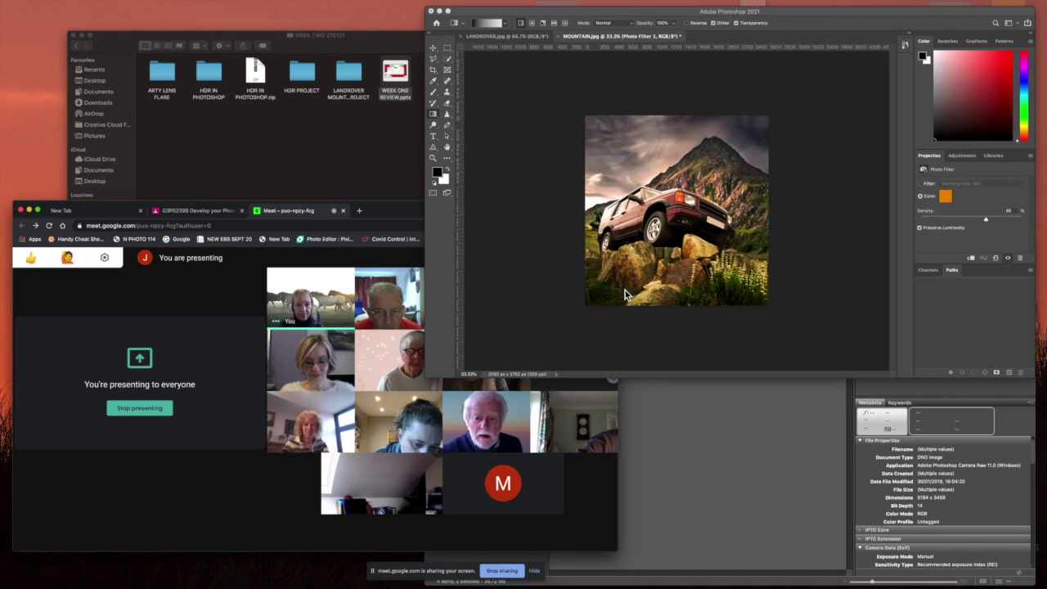
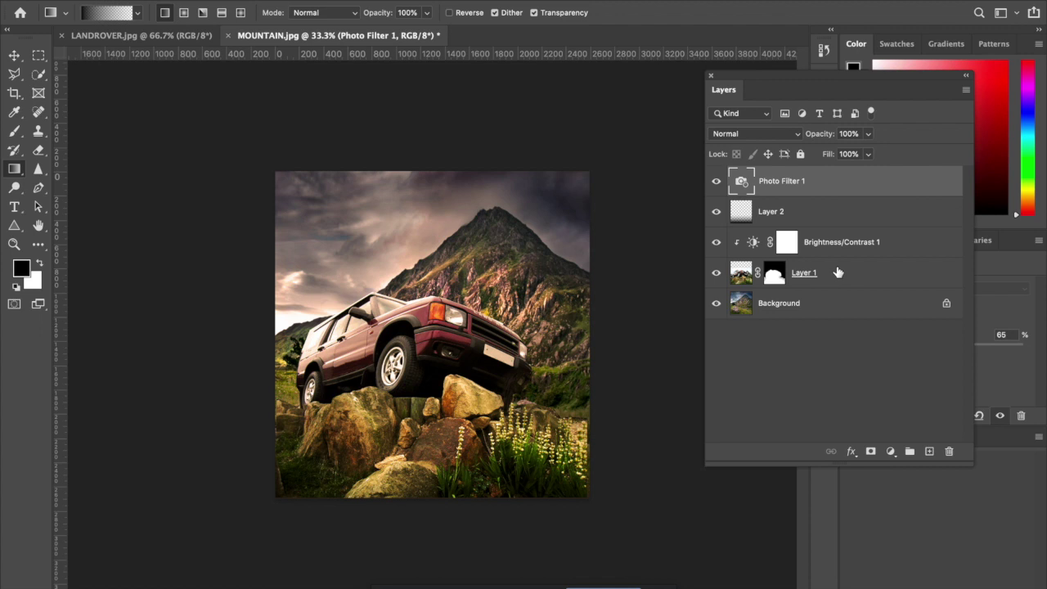
Leave Layer 1 in its original stack position, then pick the Pen tool with Layer 1 active
left_click_drag(838, 271, 842, 293)
left_click_drag(857, 287, 859, 282)
left_click_drag(859, 283, 860, 292)
left_click(37, 187)
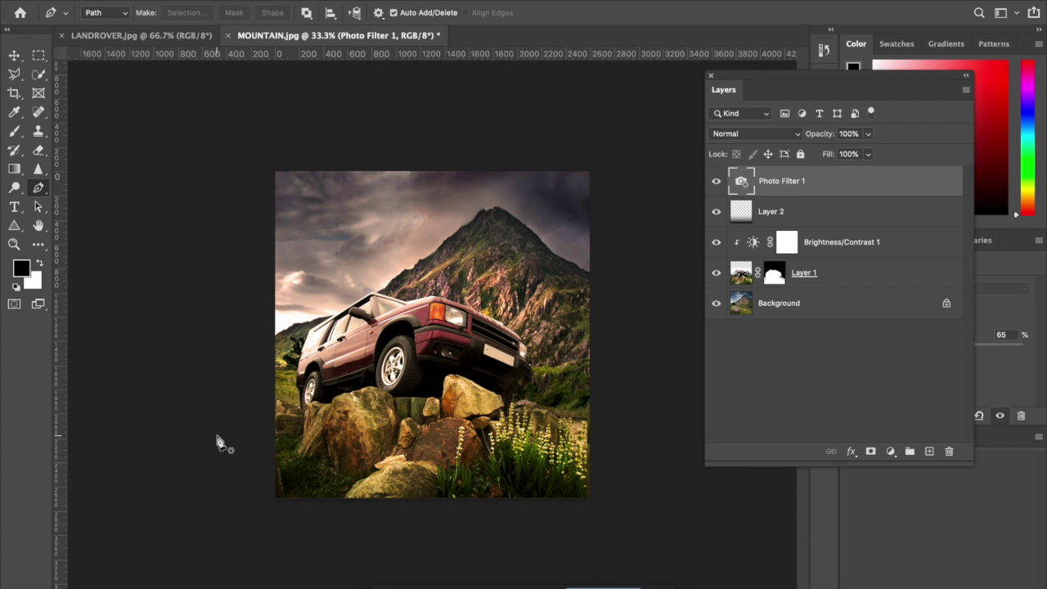
left_click(863, 268)
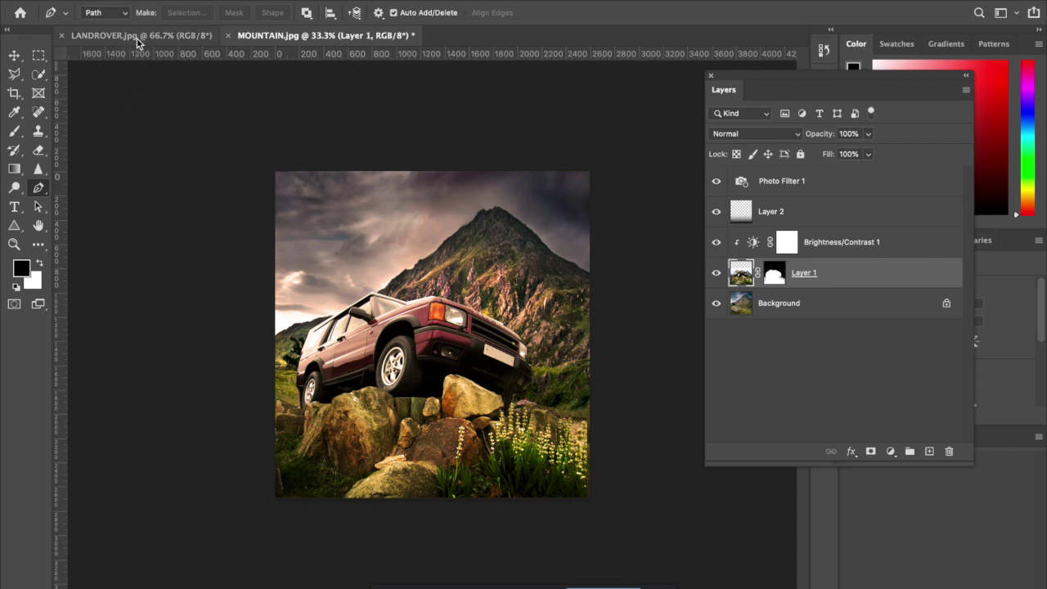
left_click(126, 15)
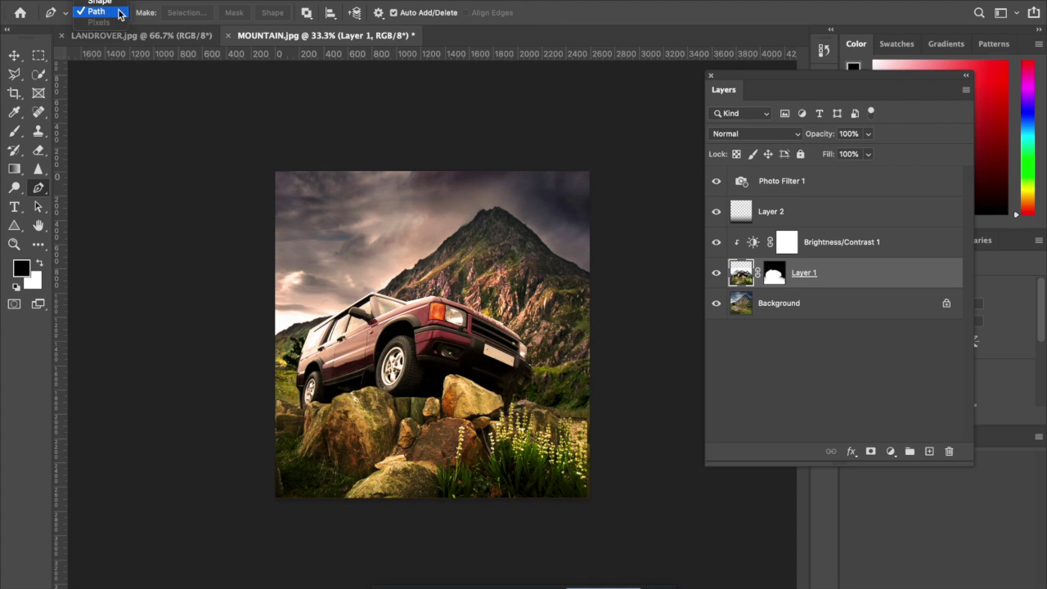
left_click(95, 12)
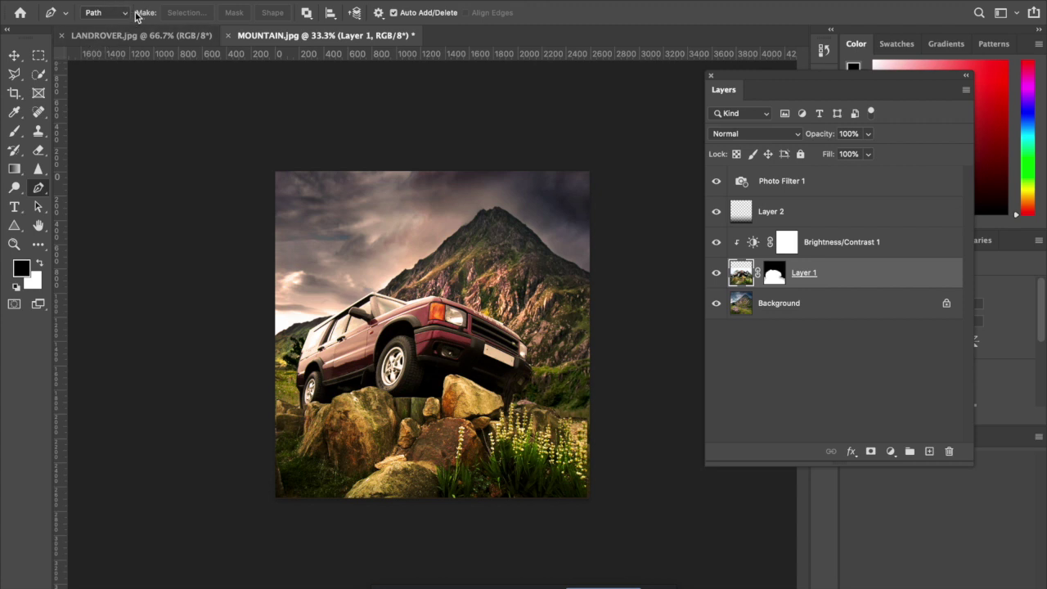
left_click(127, 14)
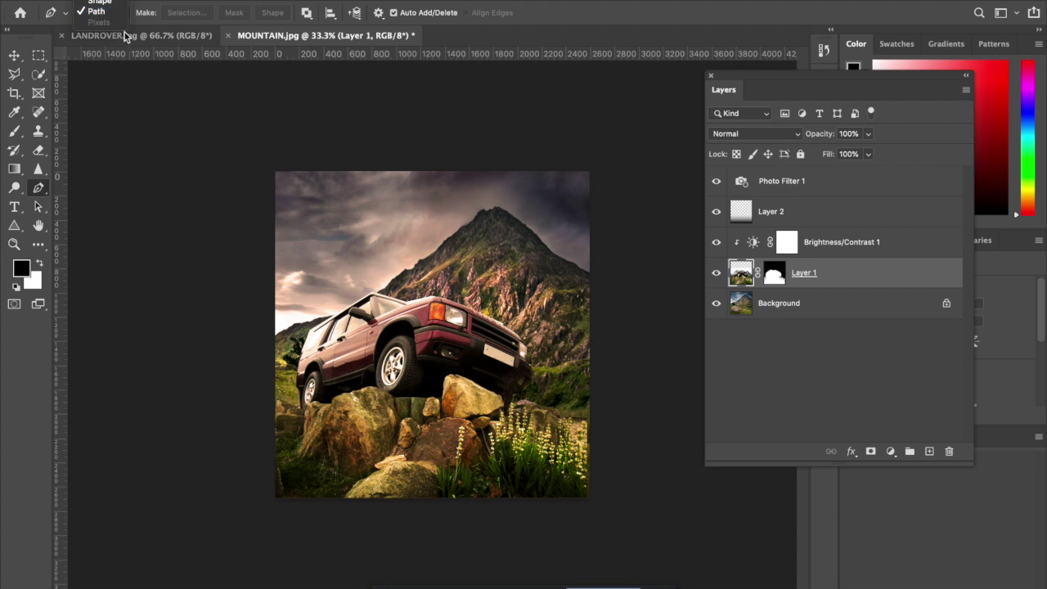
left_click(117, 105)
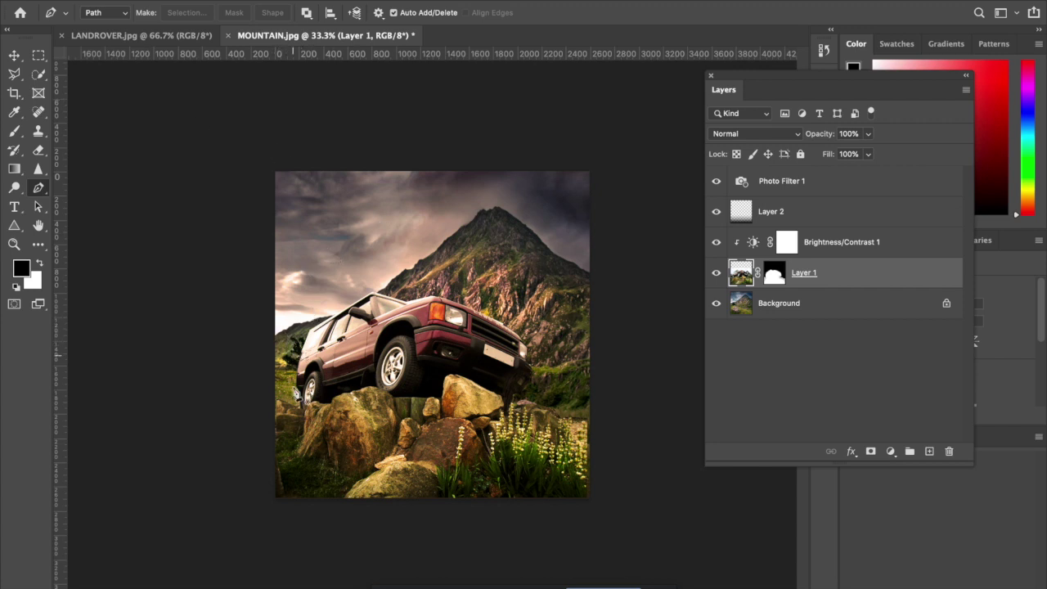
Draw a closed pen path around the lower-left rocks down to the image's bottom edge
left_click(301, 402)
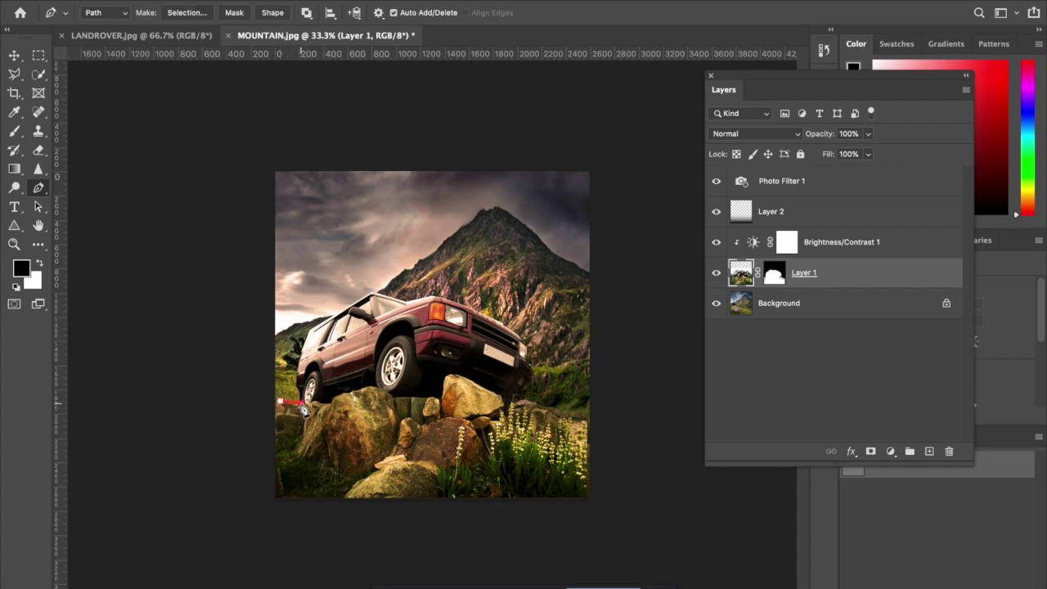
left_click(320, 368)
left_click(333, 416)
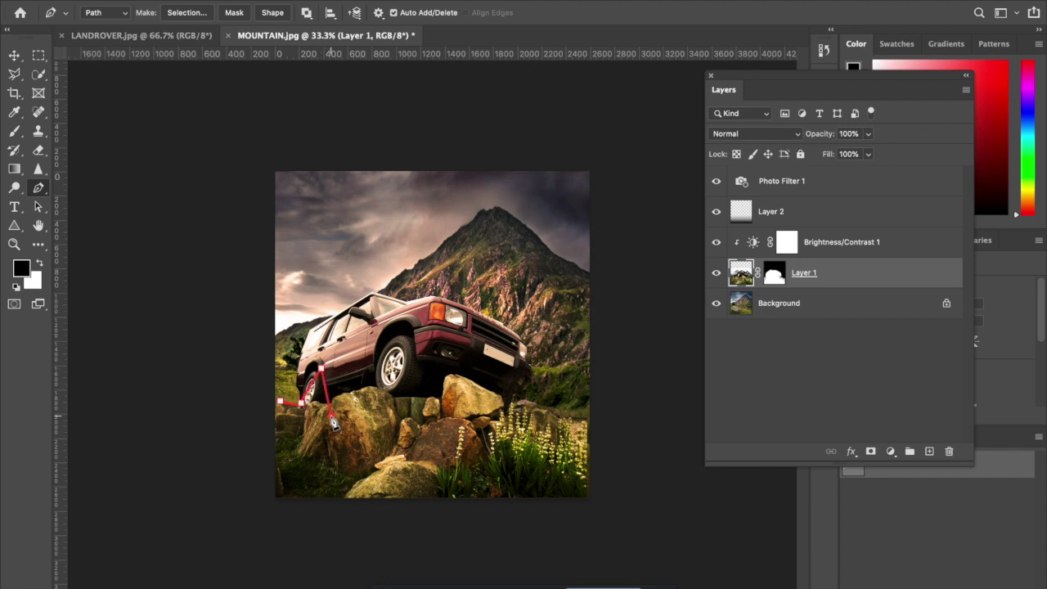
left_click(336, 495)
left_click(277, 500)
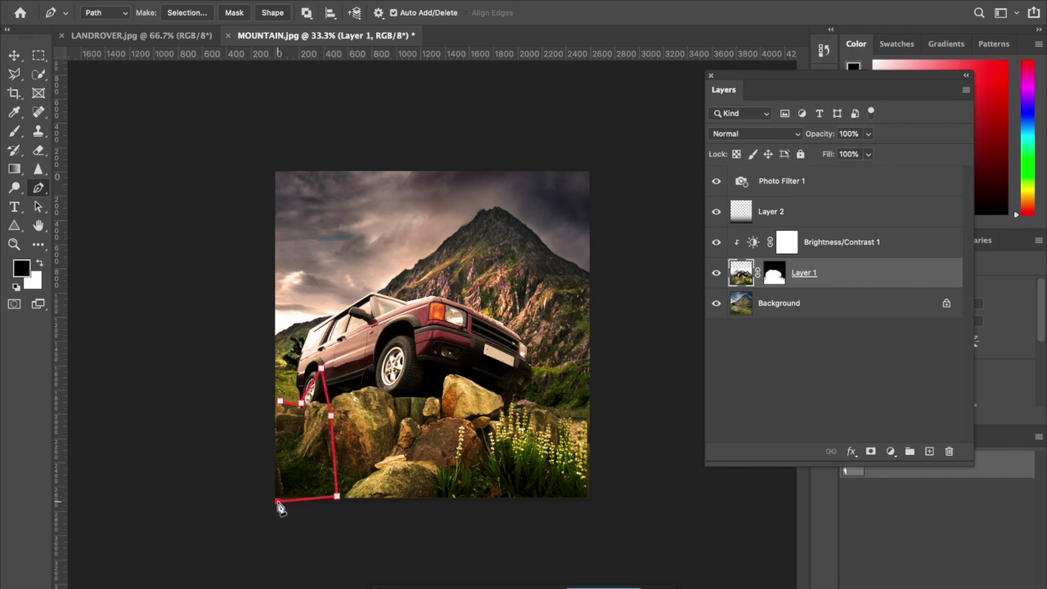
left_click(279, 402)
Create a vector mask on Layer 1 from the path
right_click(302, 423)
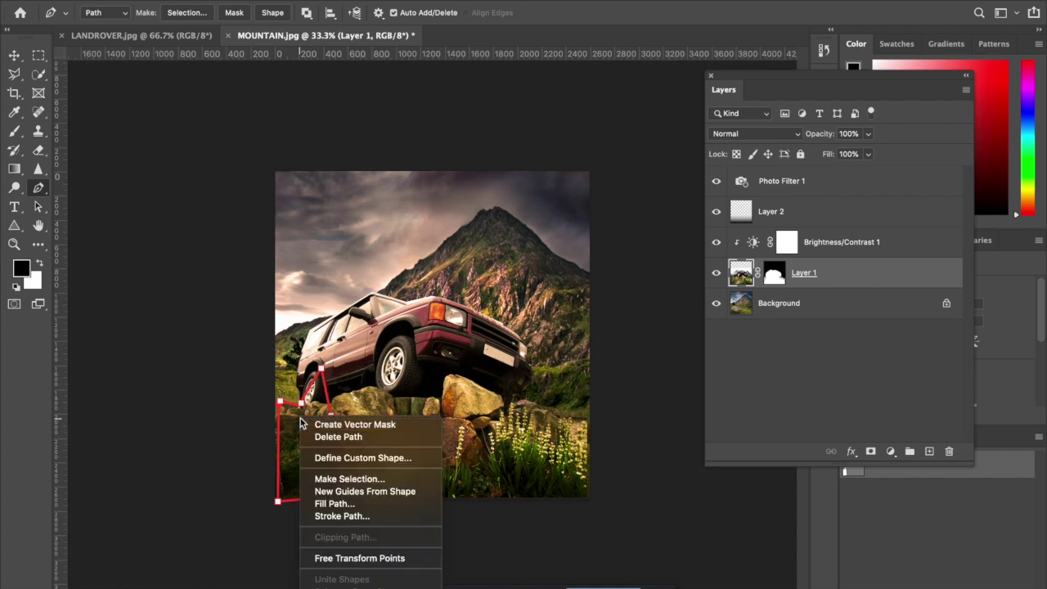
left_click(301, 424)
right_click(302, 423)
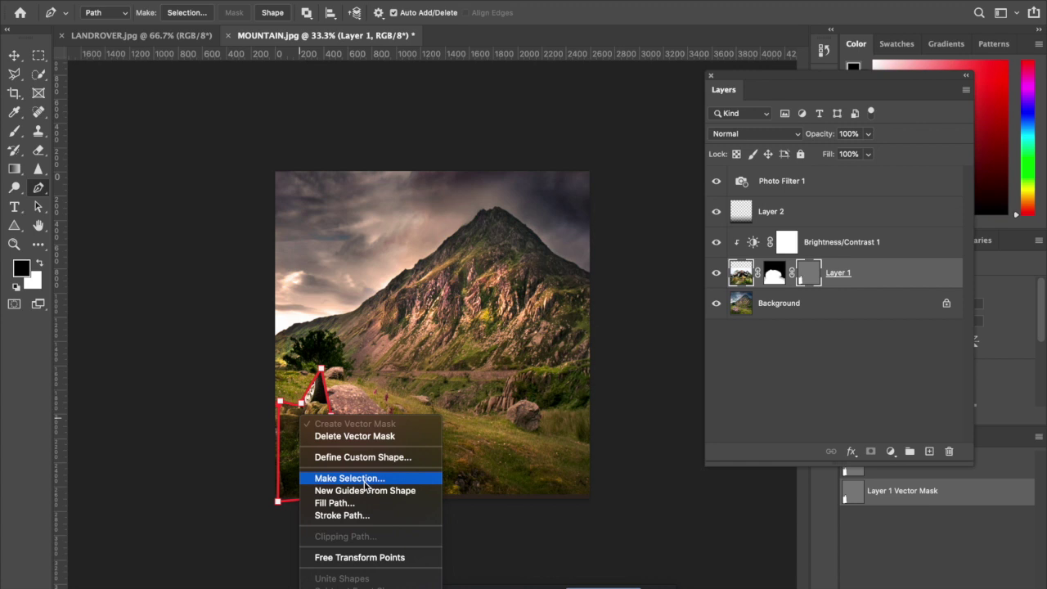
Convert the path to a selection with Feather 0, then deselect it
left_click(365, 479)
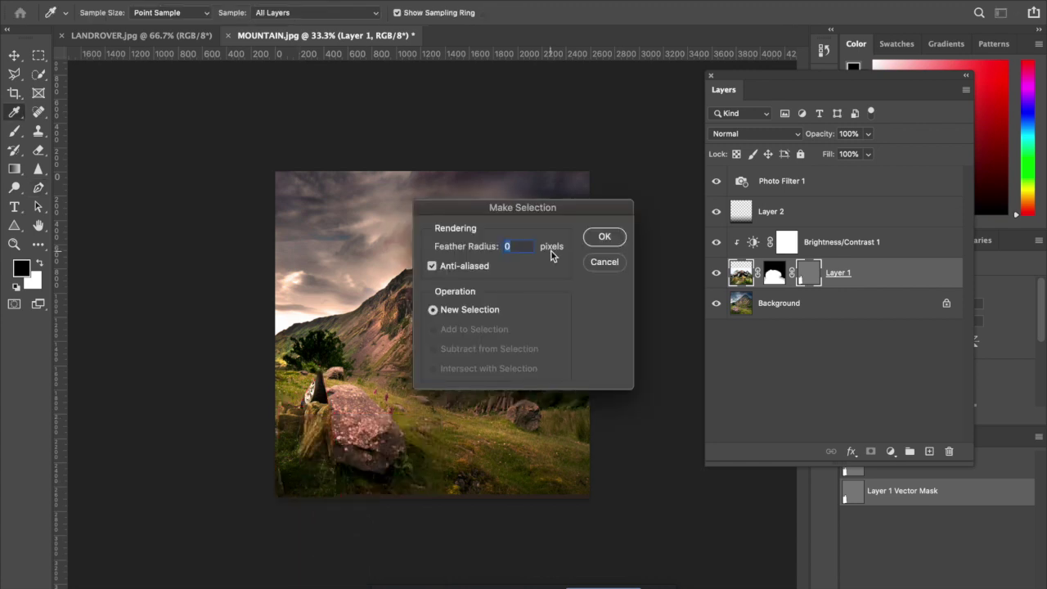
left_click(607, 242)
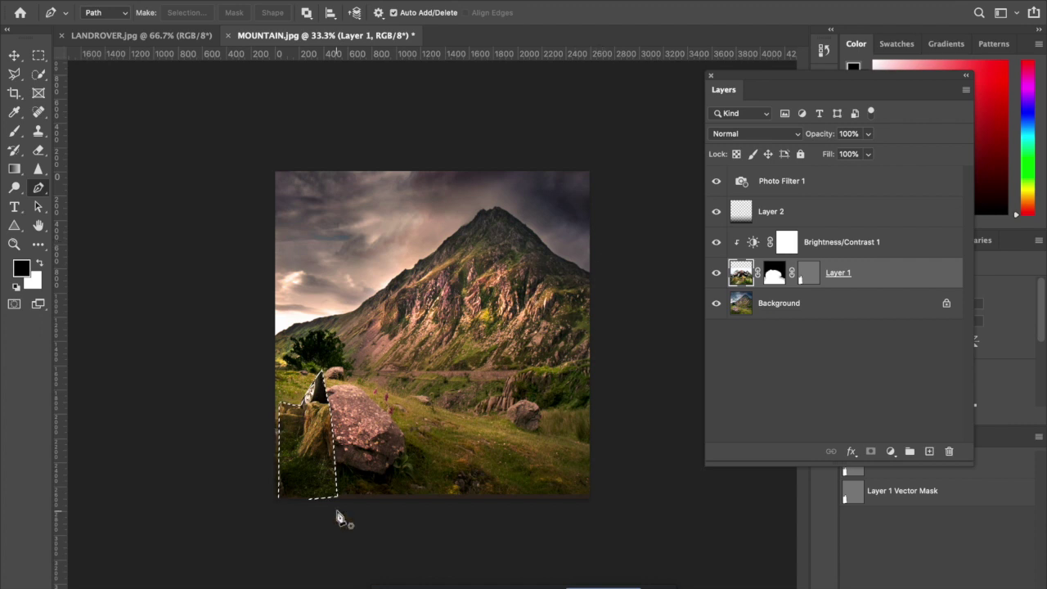
key("super+d")
Delete Layer 1's vector mask and show all open windows side by side
left_click_drag(808, 279, 950, 453)
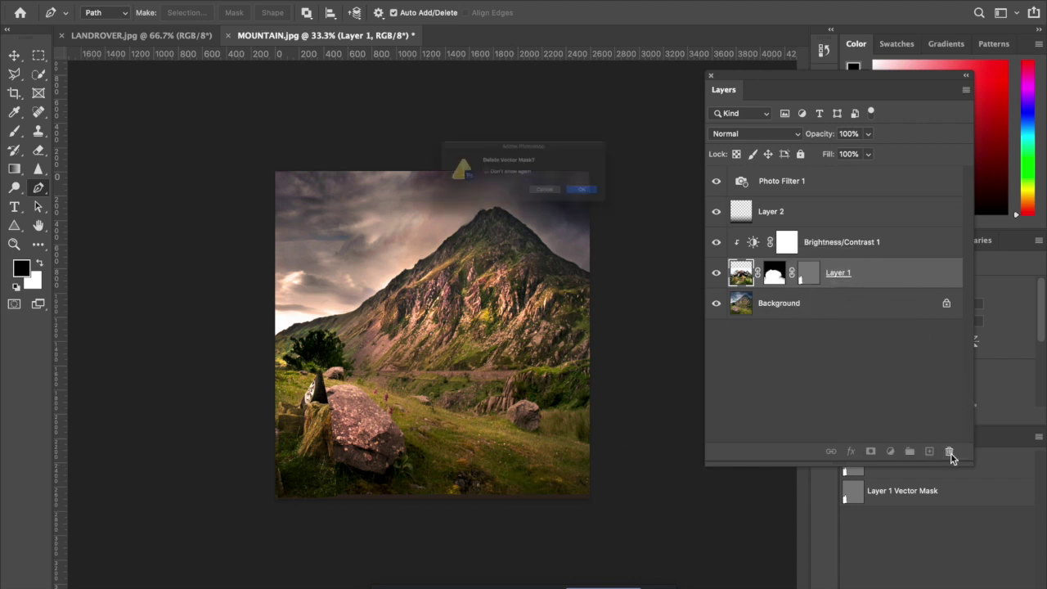
left_click(639, 206)
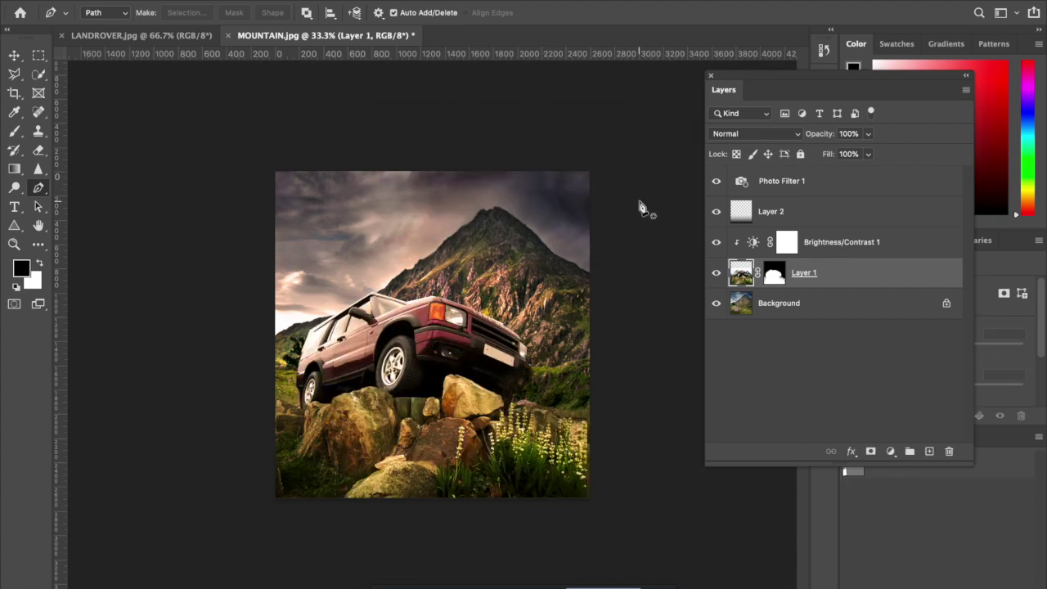
key("ctrl+Up")
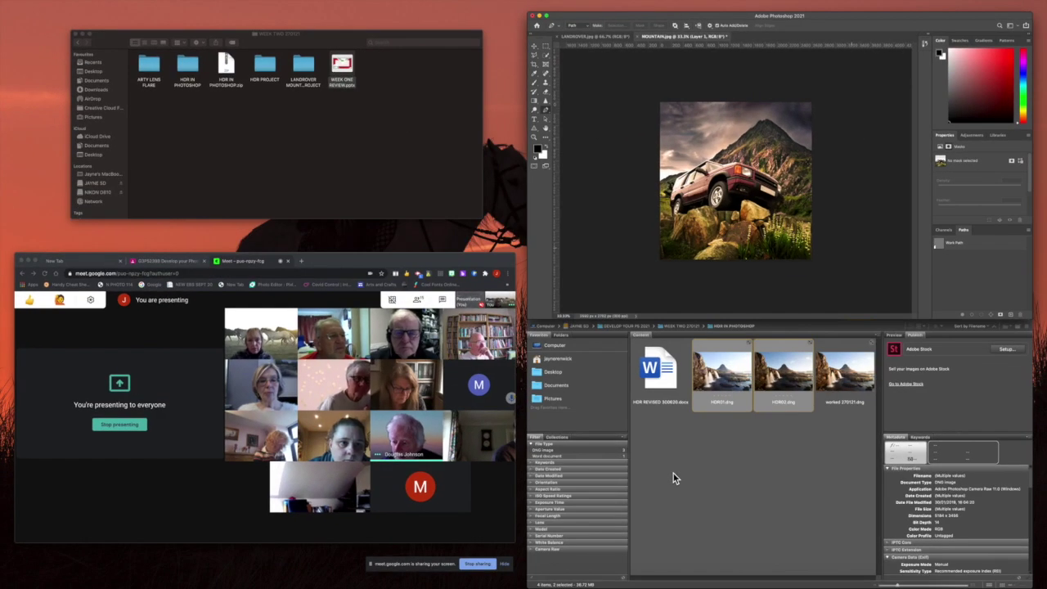
left_click(123, 518)
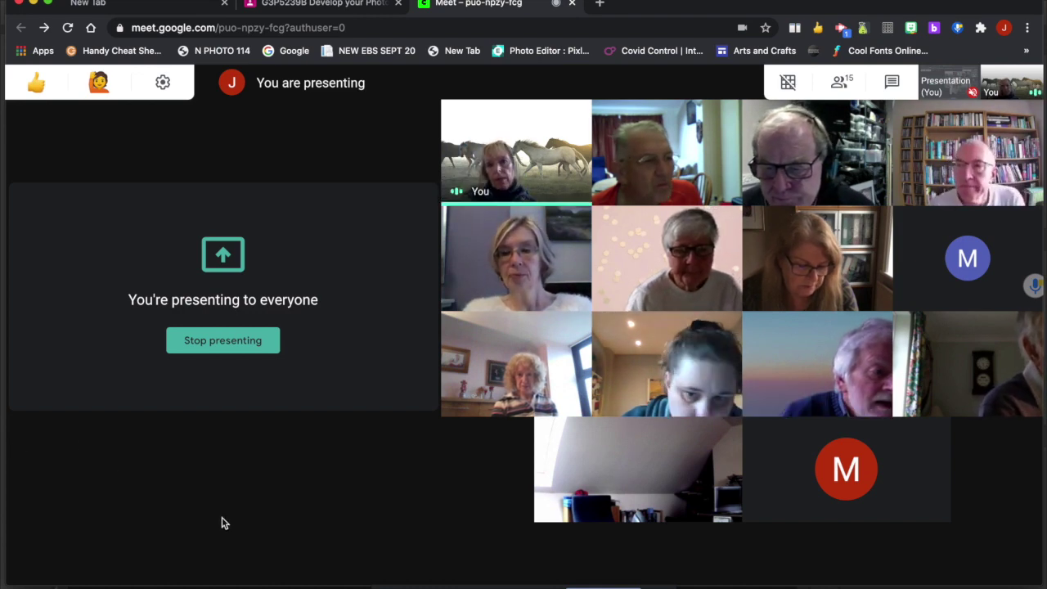
key("ctrl+Up")
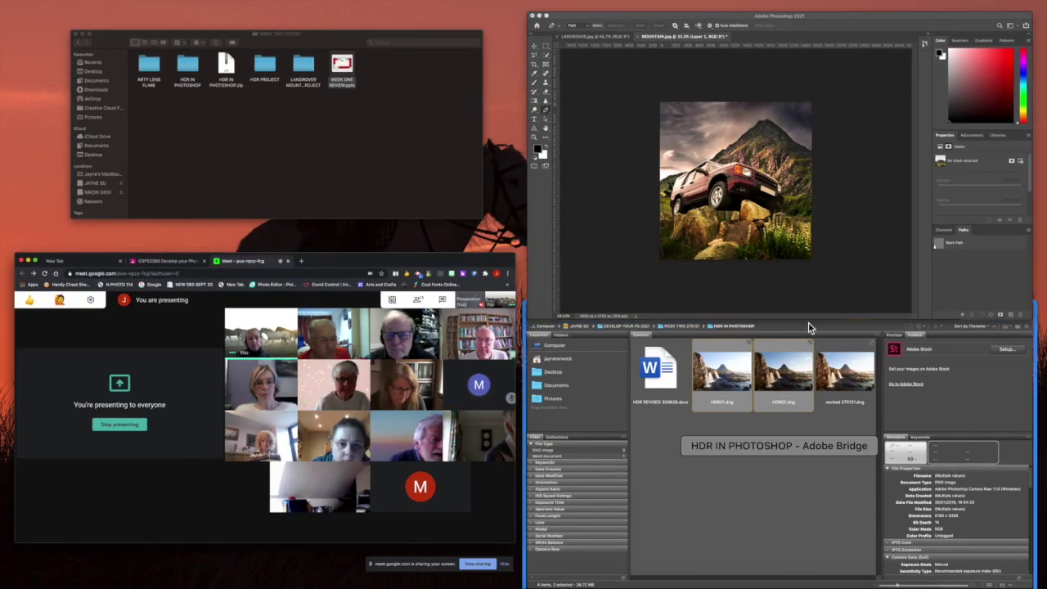
Switch to Adobe Bridge's HDR IN PHOTOSHOP folder, then return to the all-windows overview
left_click(810, 493)
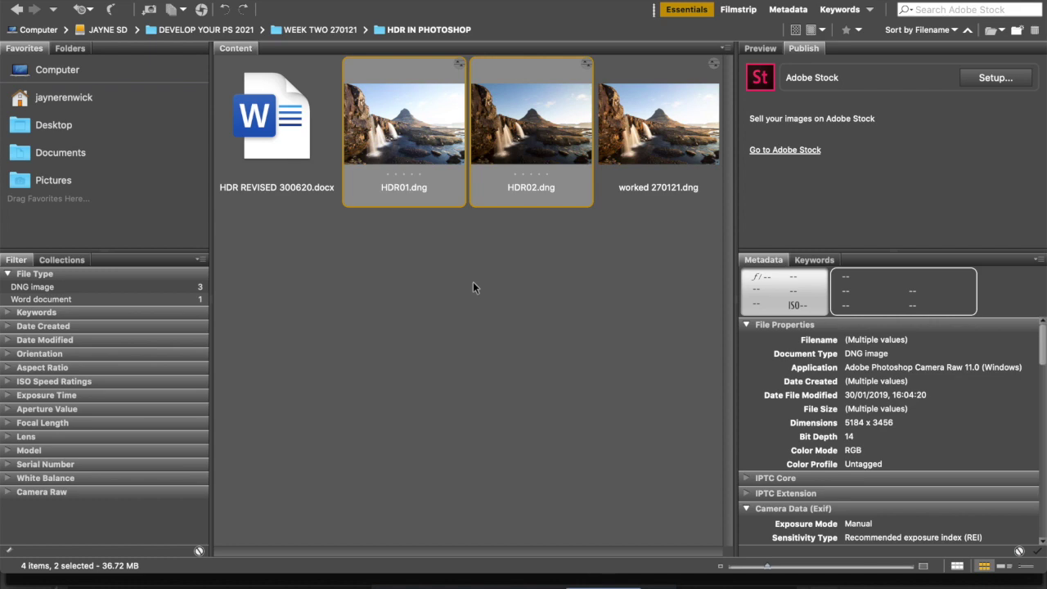
key("ctrl+Up")
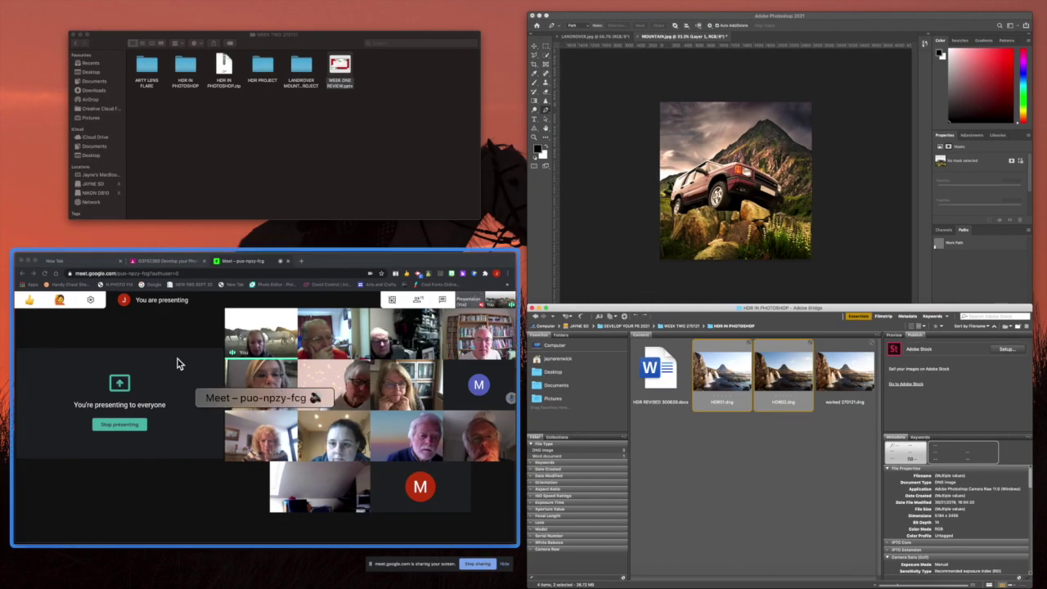
left_click(102, 494)
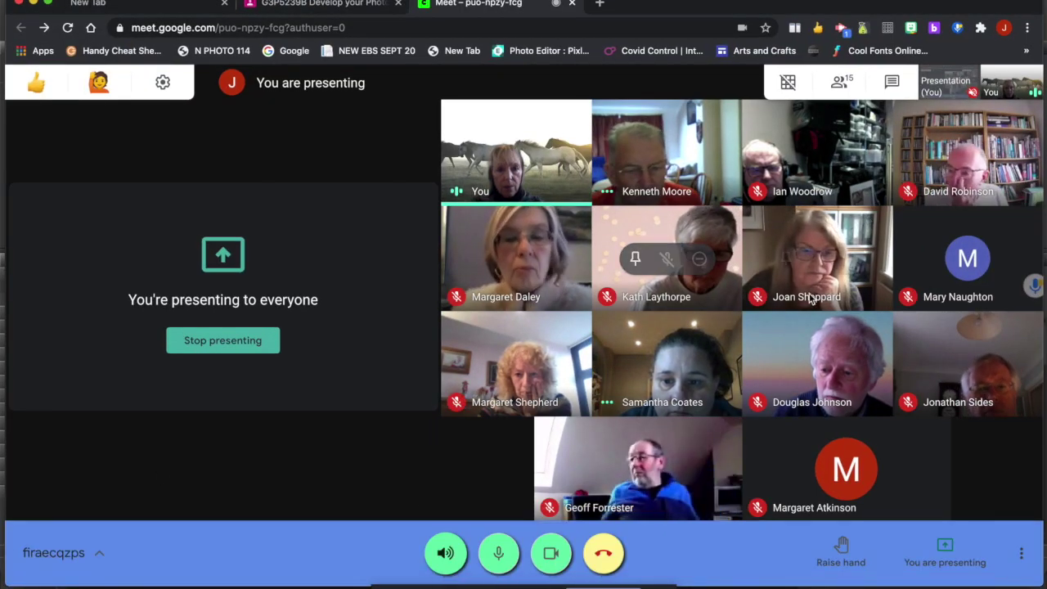
key("ctrl+Up")
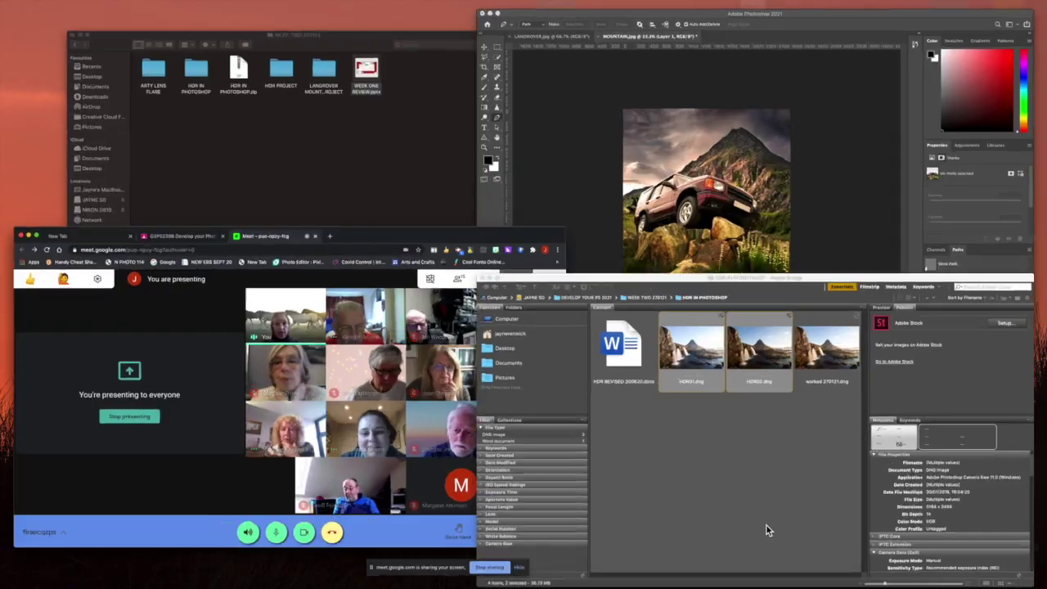
left_click(766, 526)
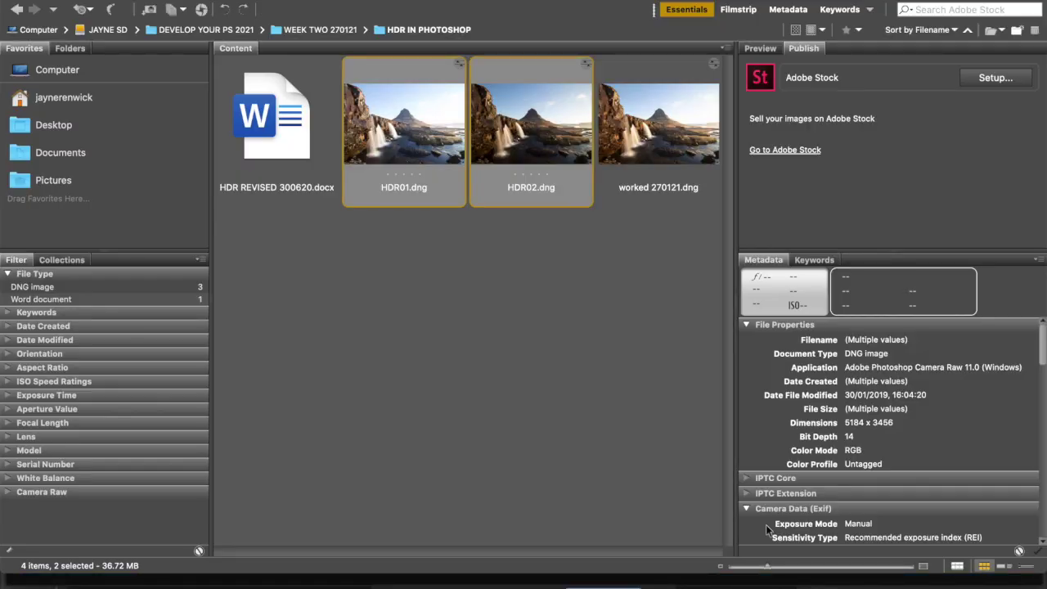
key("ctrl+Up")
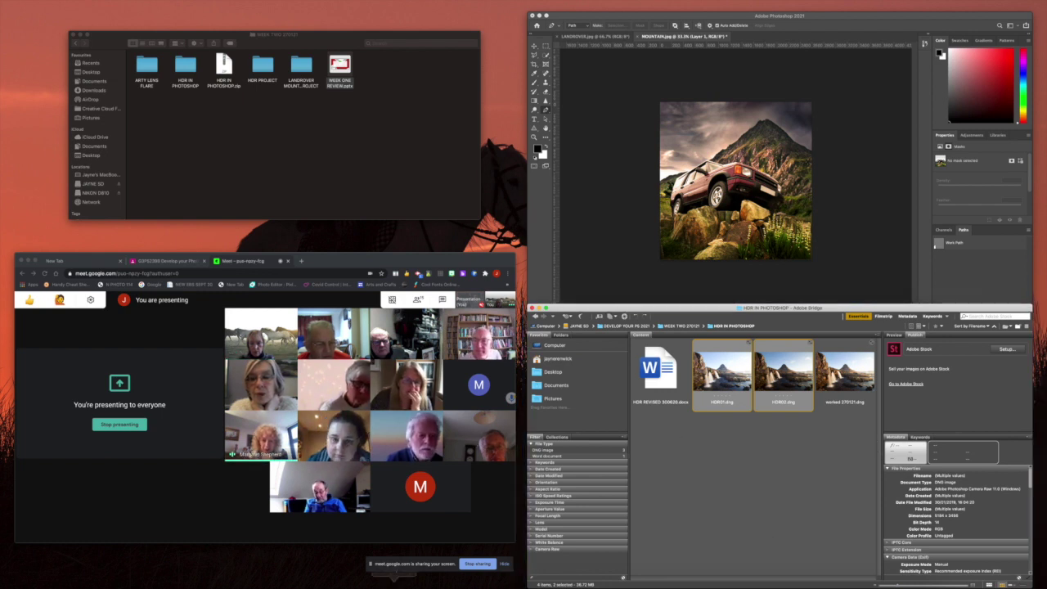
left_click(762, 544)
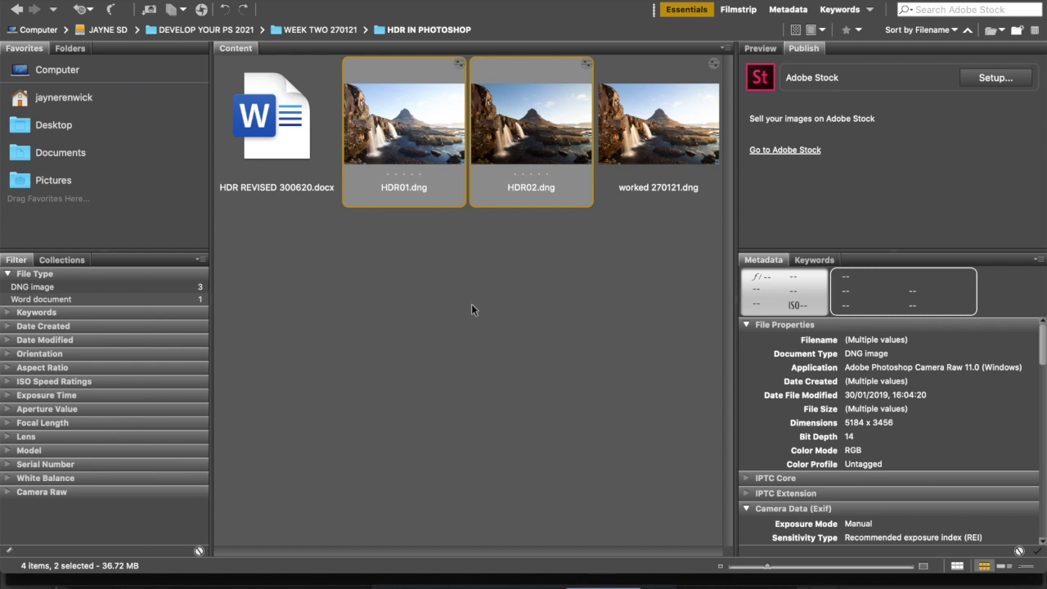
Browse to Computer in Favorites to list JAYNE SD, Macintosh HD and NIKON D810
left_click(71, 75)
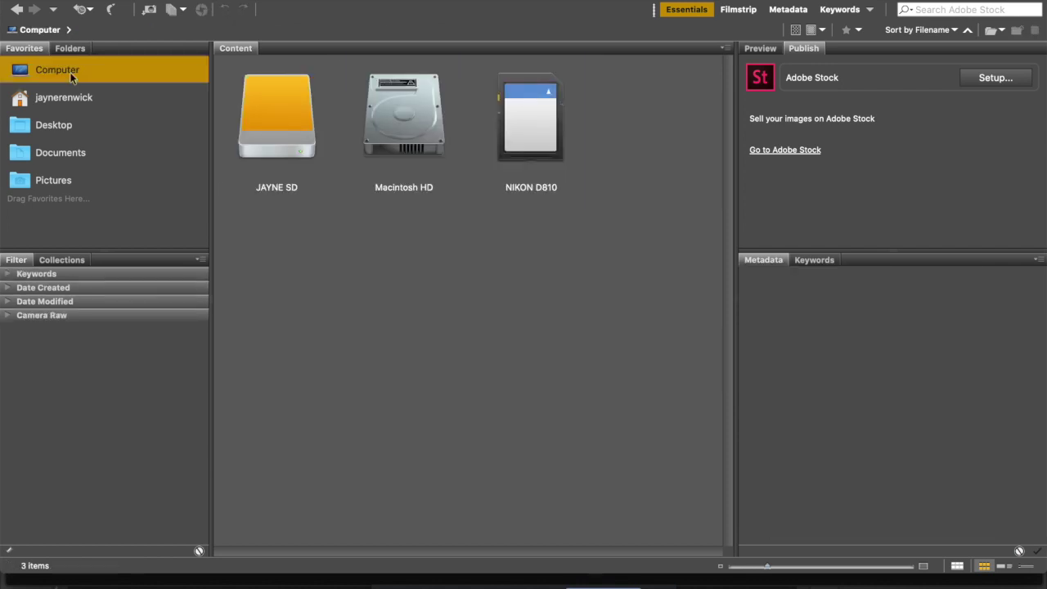
Navigate JAYNE SD > DEVELOP YOUR PS 2021 > WEEK TWO 270121 > HDR IN PHOTOSHOP and select HDR01.dng
left_click(280, 128)
double_click(279, 127)
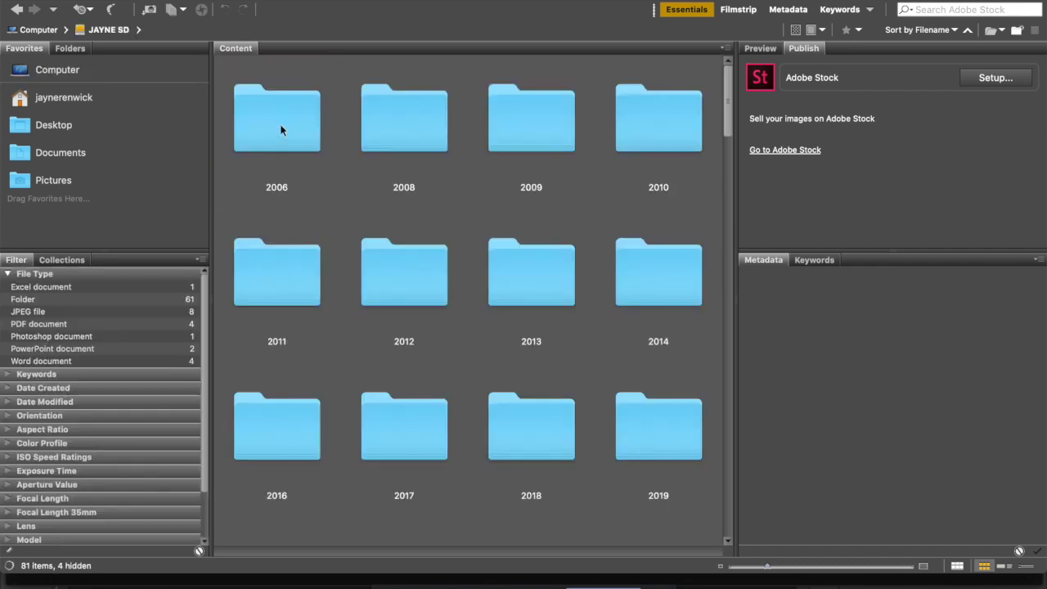
scroll(381, 301, "down", 20)
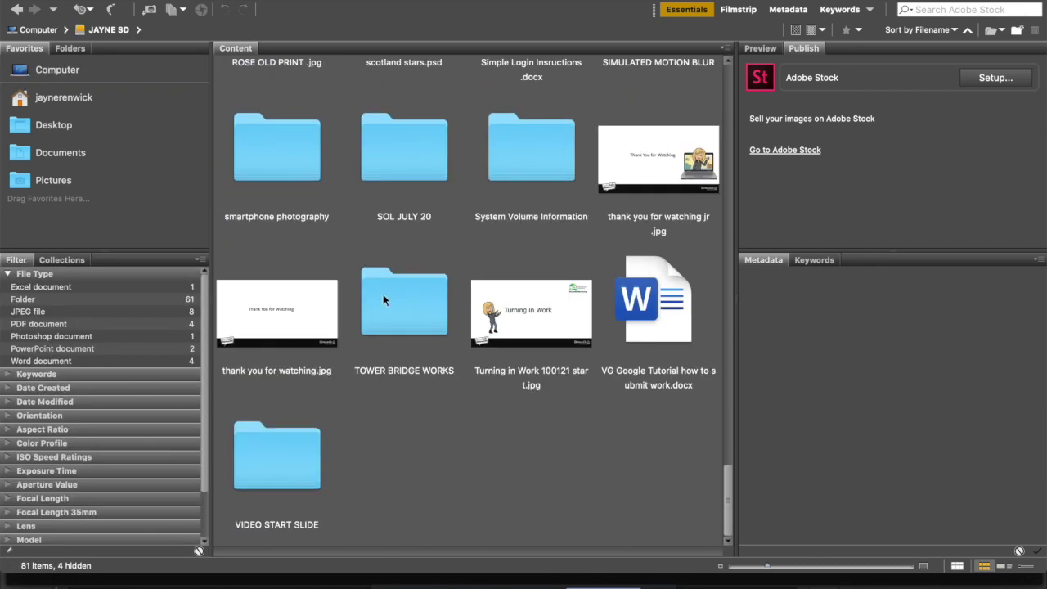
scroll(383, 294, "up", 18)
scroll(383, 294, "down", 5)
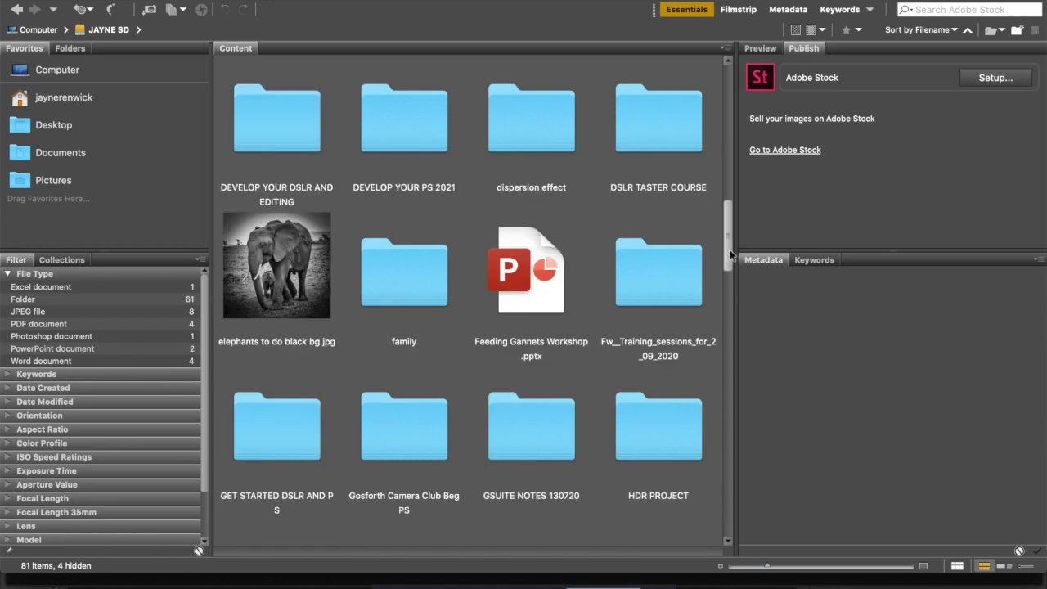
mouse_move(729, 251)
left_mouse_down()
mouse_move(731, 276)
mouse_move(725, 241)
left_mouse_up()
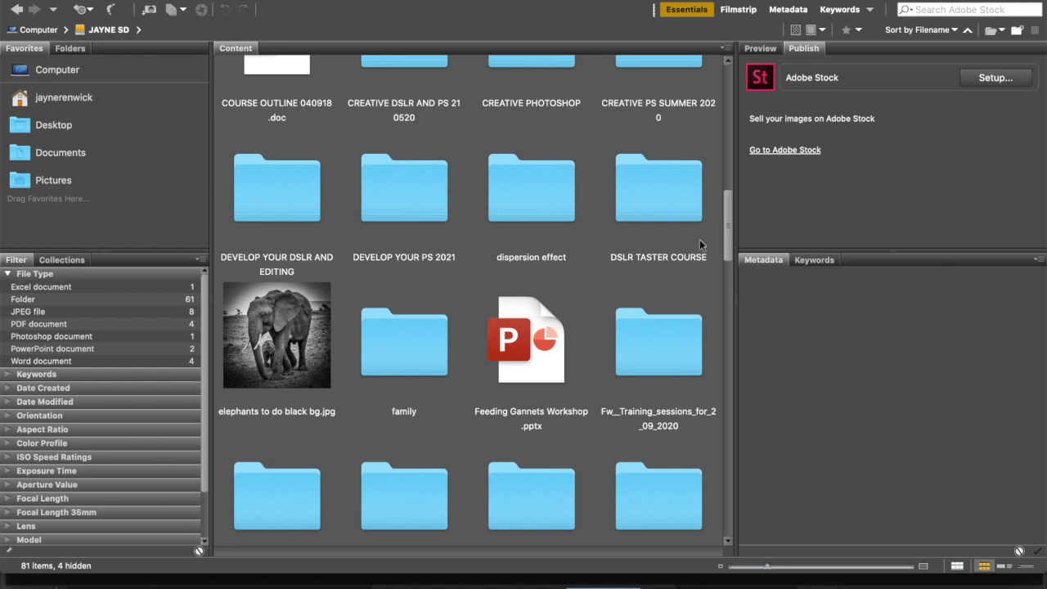
double_click(406, 183)
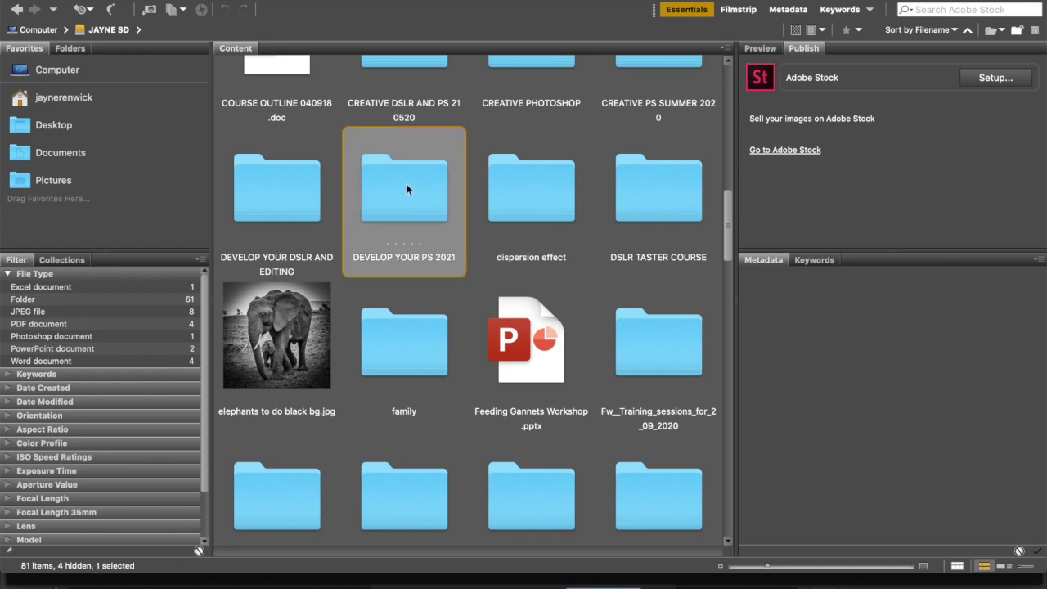
double_click(401, 131)
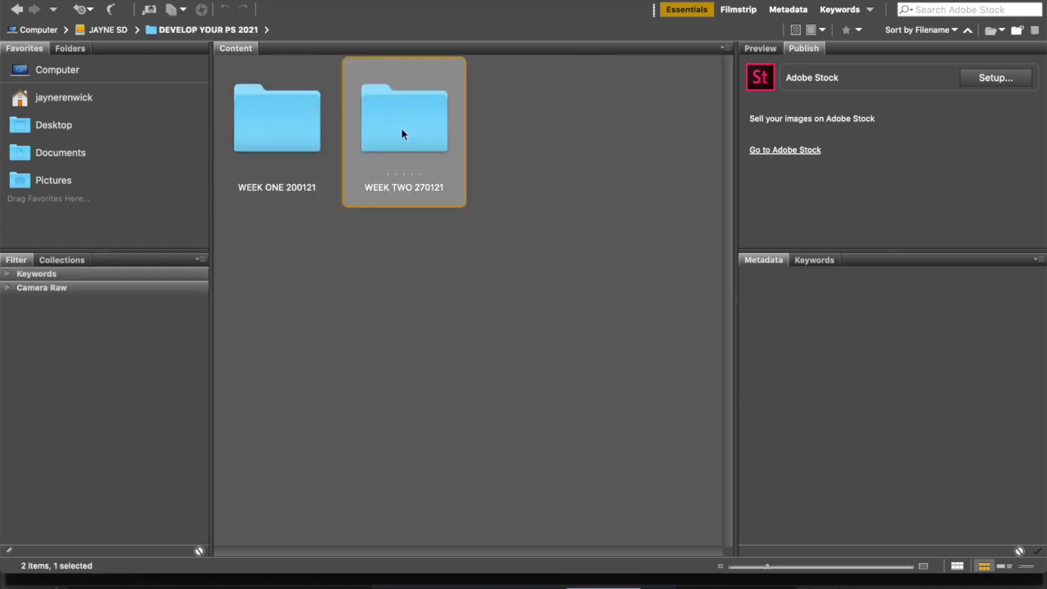
double_click(403, 131)
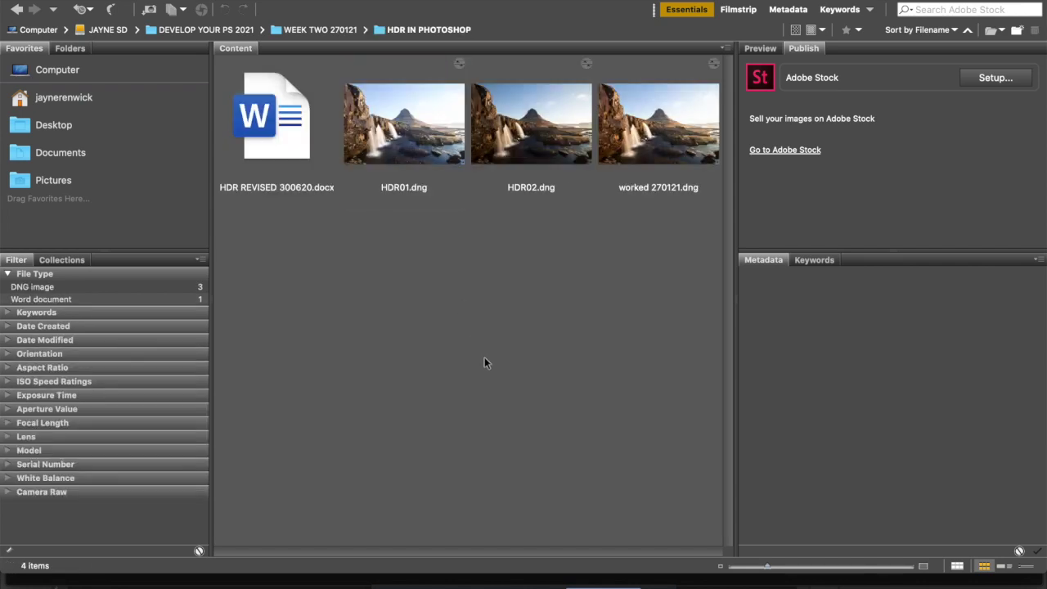
left_click(393, 143)
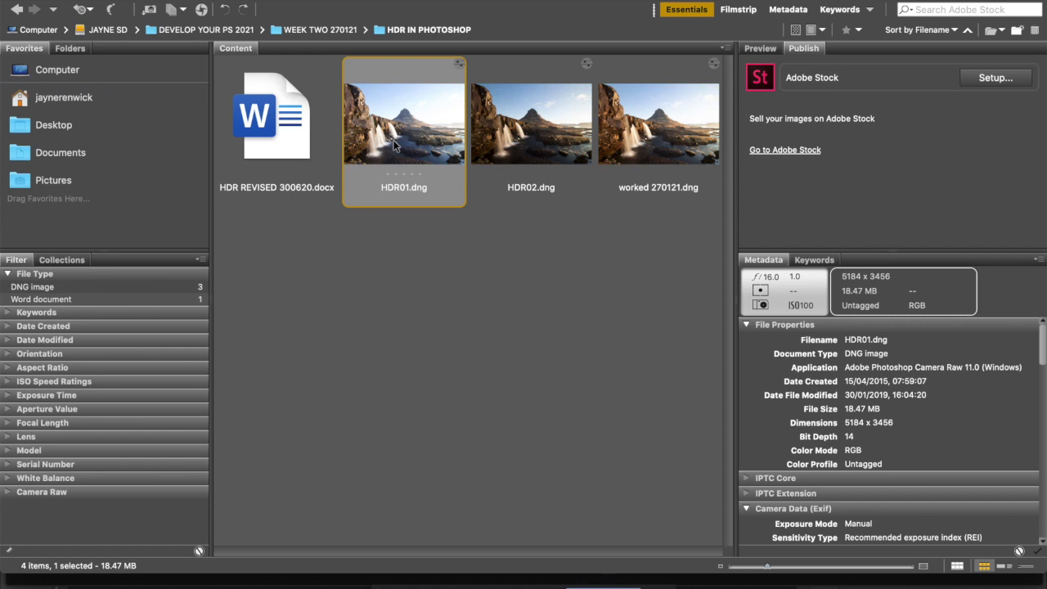
Select HDR01.dng alone to show its 5184 x 3456, 18.47 MB, f/16, ISO 100 details
left_click(531, 117, "shift")
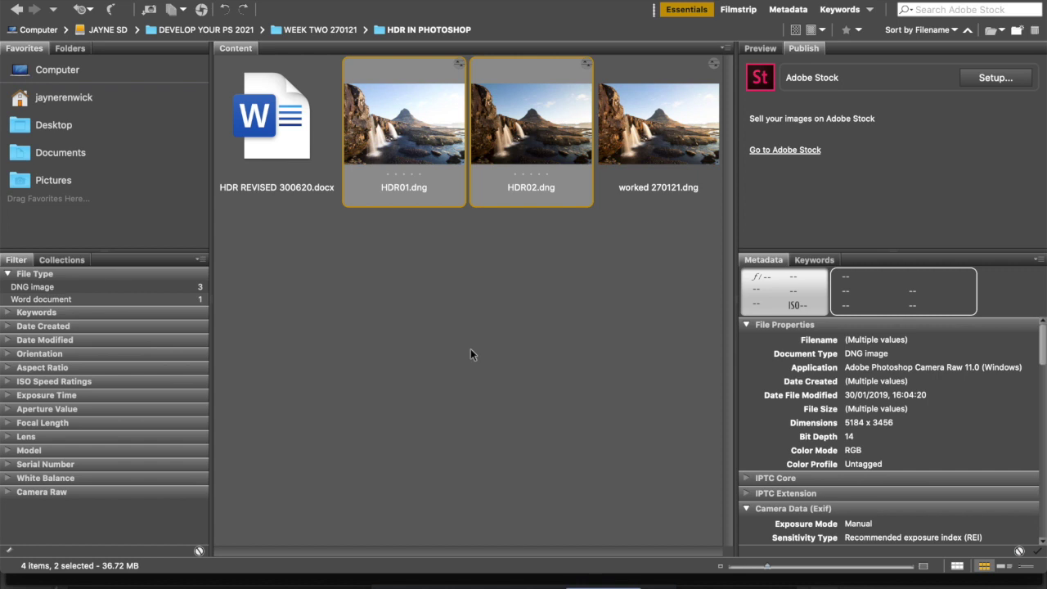
left_click(531, 301)
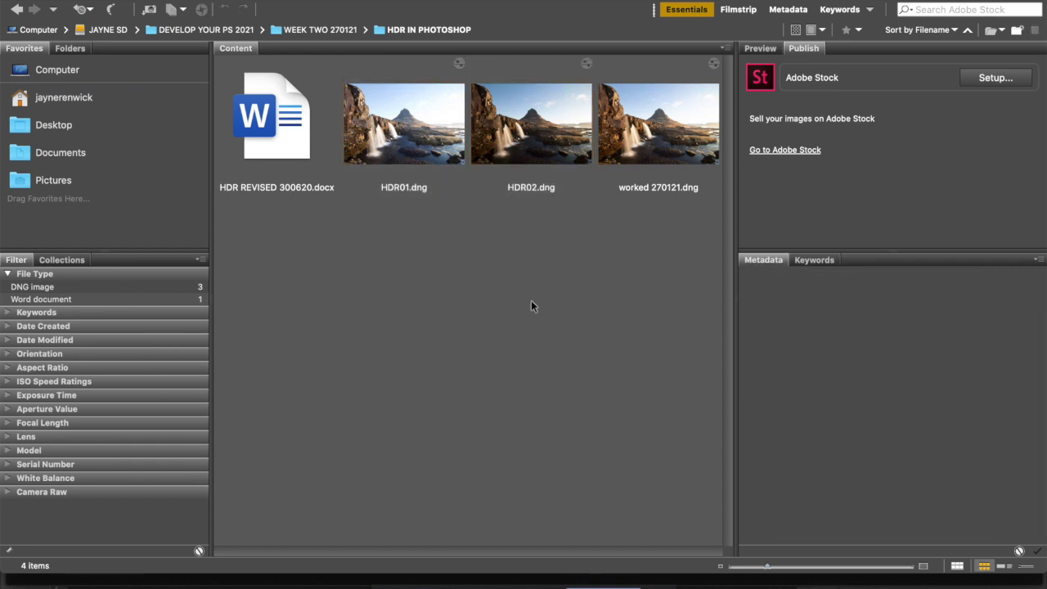
left_click(399, 136)
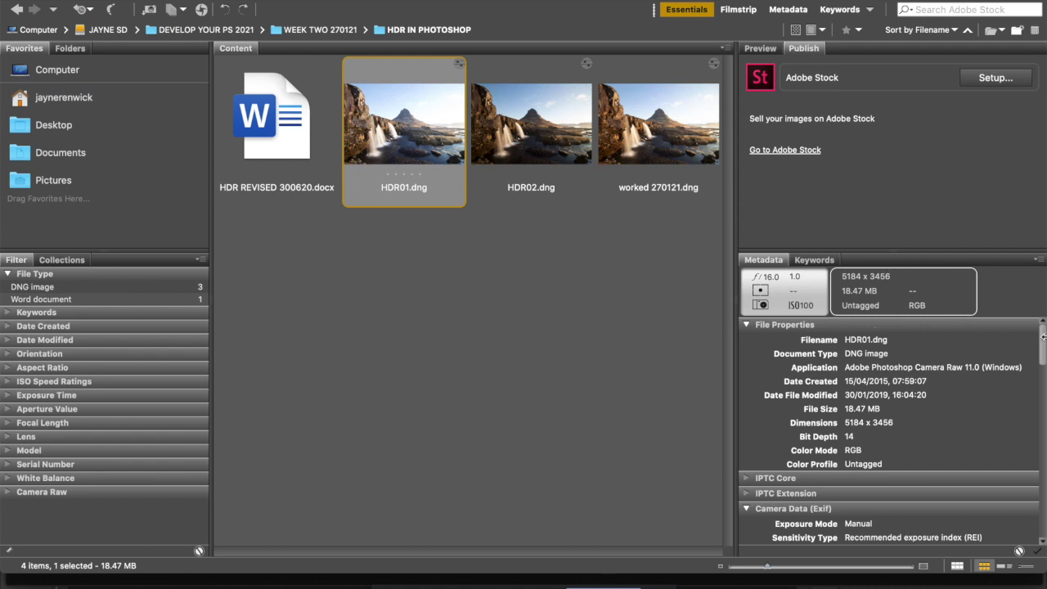
Enlarge the thumbnails until HDR01 fills the pane, then shrink them back
mouse_move(1044, 337)
left_mouse_down()
mouse_move(1044, 414)
mouse_move(1044, 347)
left_mouse_up()
left_click_drag(767, 570, 796, 567)
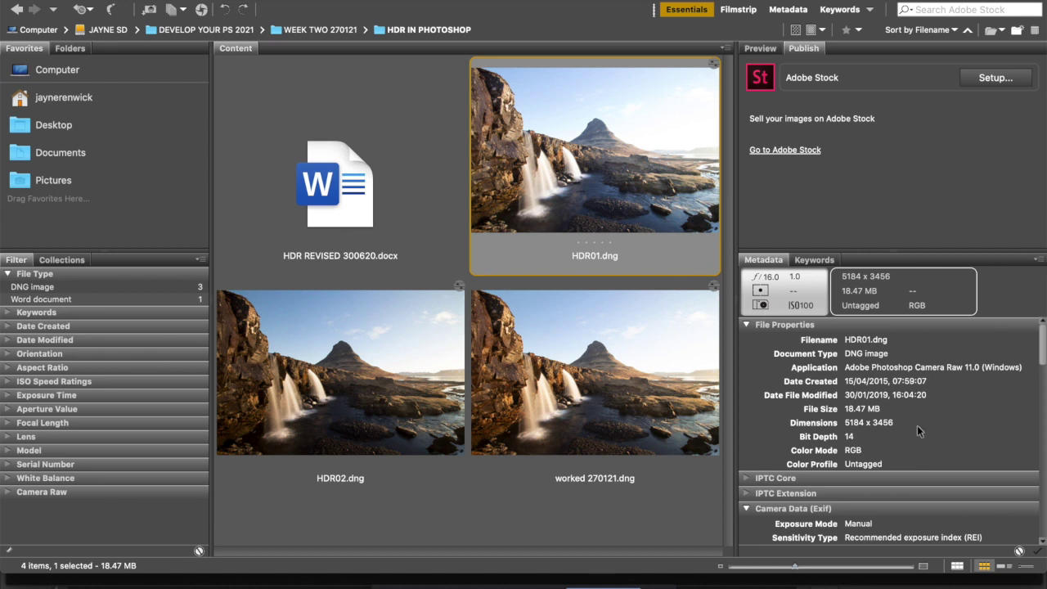
left_click_drag(795, 567, 760, 573)
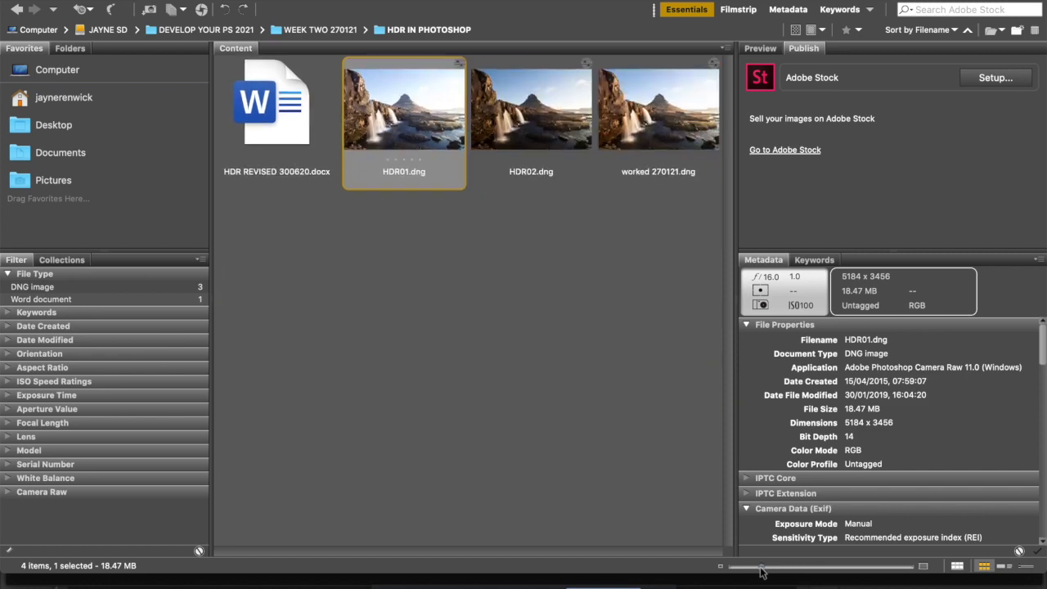
Compare HDR01 and HDR02 metadata, then select both DNGs together (36.72 MB)
left_click(262, 263)
left_click(398, 88)
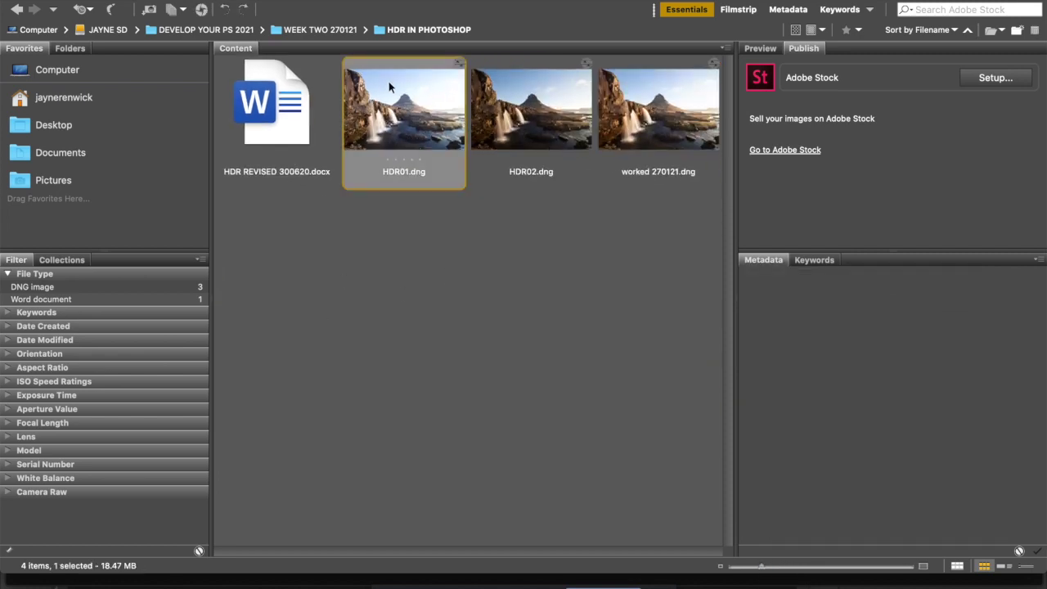
left_click(529, 100)
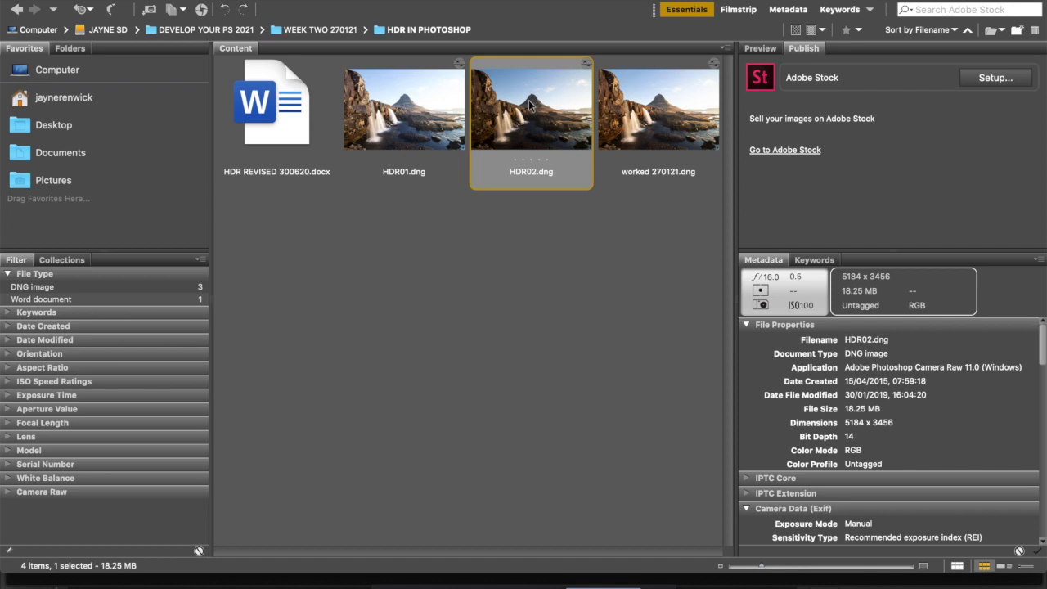
left_click(428, 110)
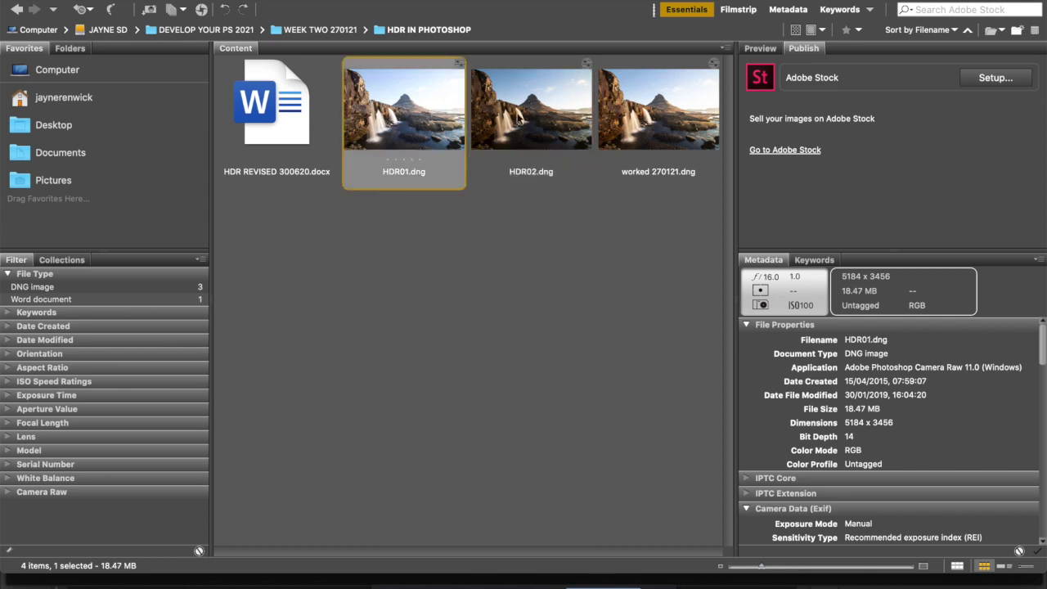
left_click(544, 114, "shift")
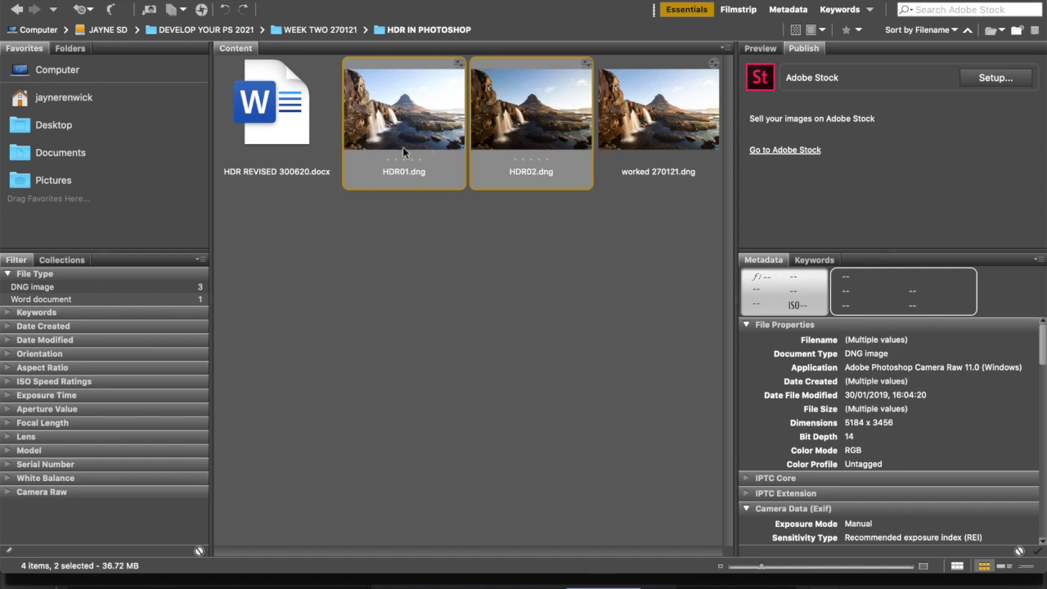
Open HDR01.dng and HDR02.dng with Adobe Photoshop 2021 (default) from the context menu
right_click(482, 163)
left_click(482, 163)
right_click(482, 163)
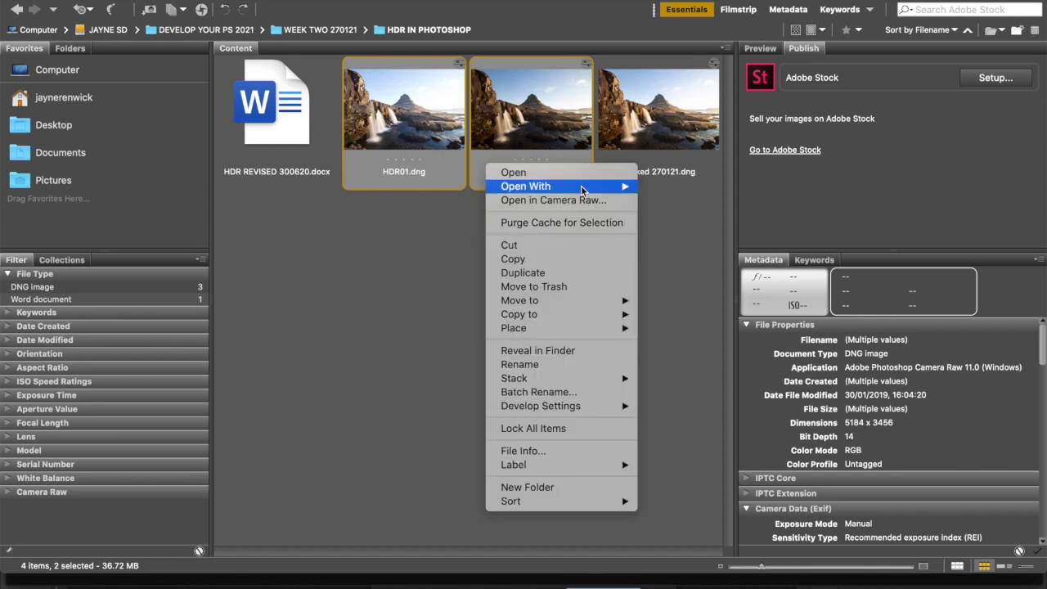
mouse_move(583, 190)
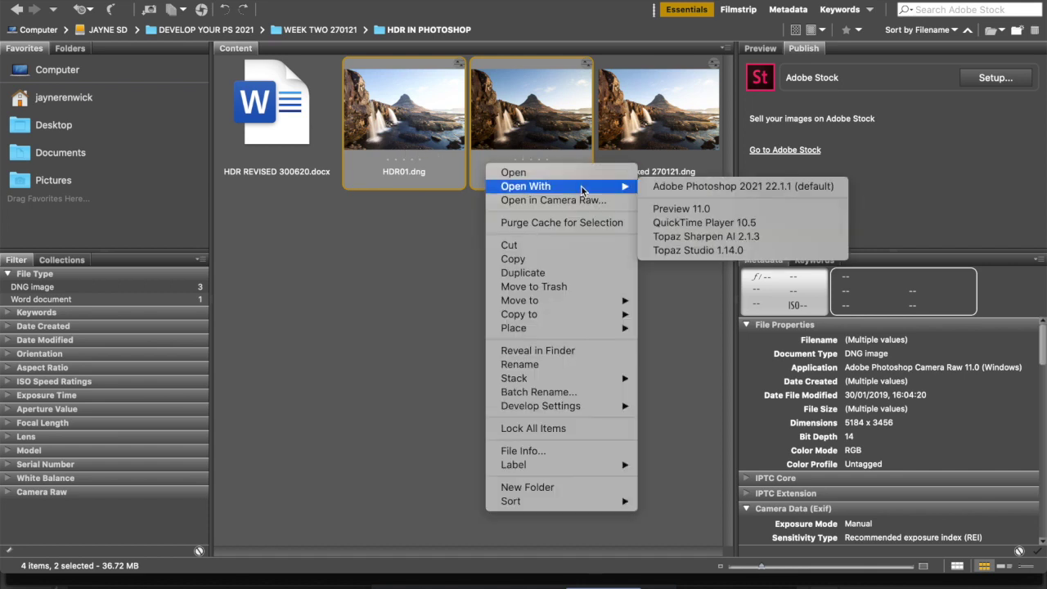
left_click(684, 186)
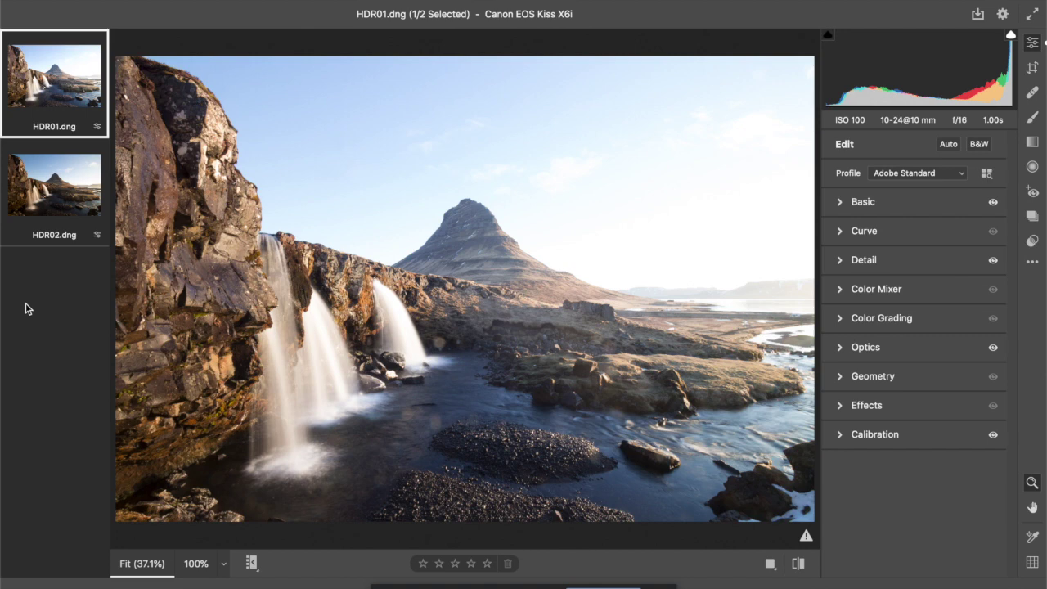
Select both images in the Camera Raw filmstrip and show the Detail sharpening and noise settings
key("super+a")
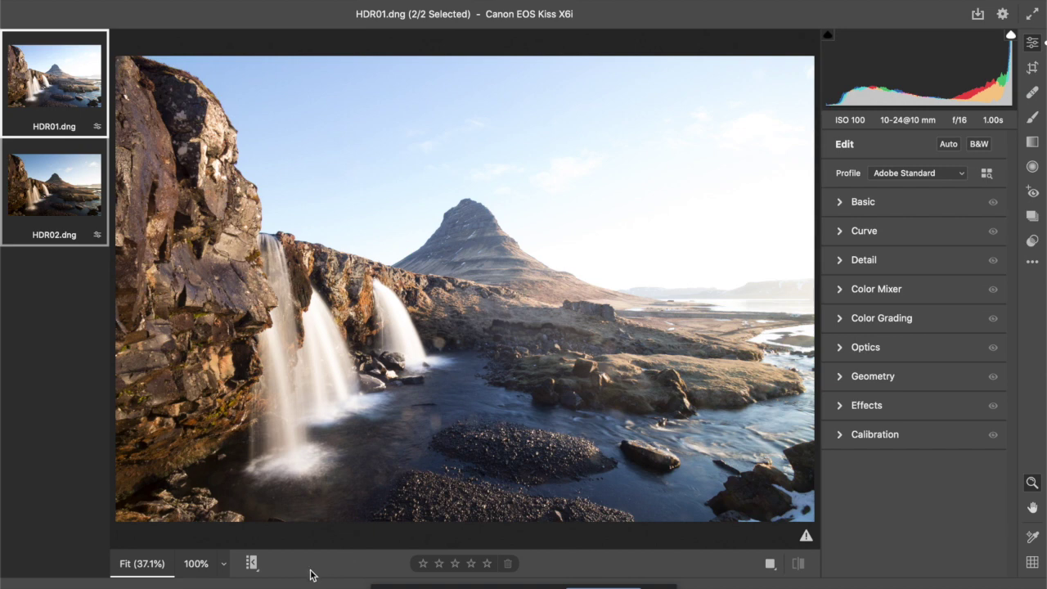
left_click(837, 268)
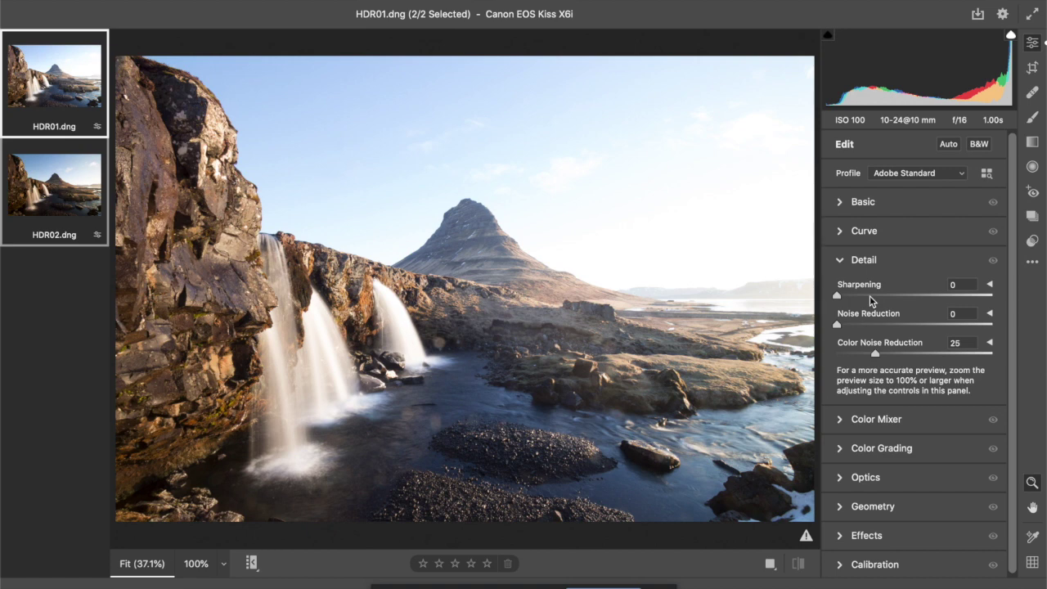
left_click(841, 261)
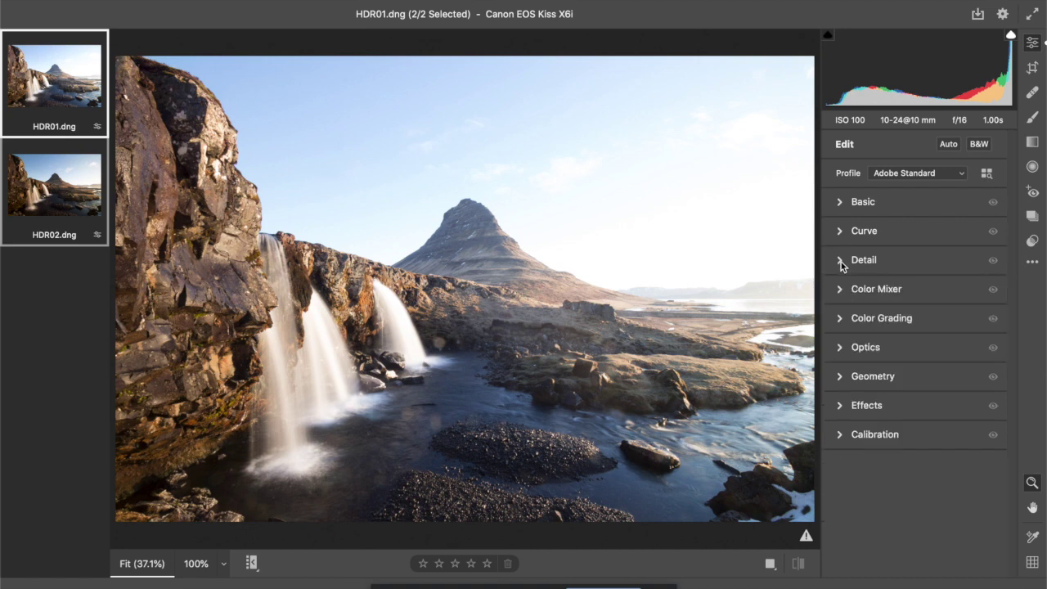
left_click(841, 349)
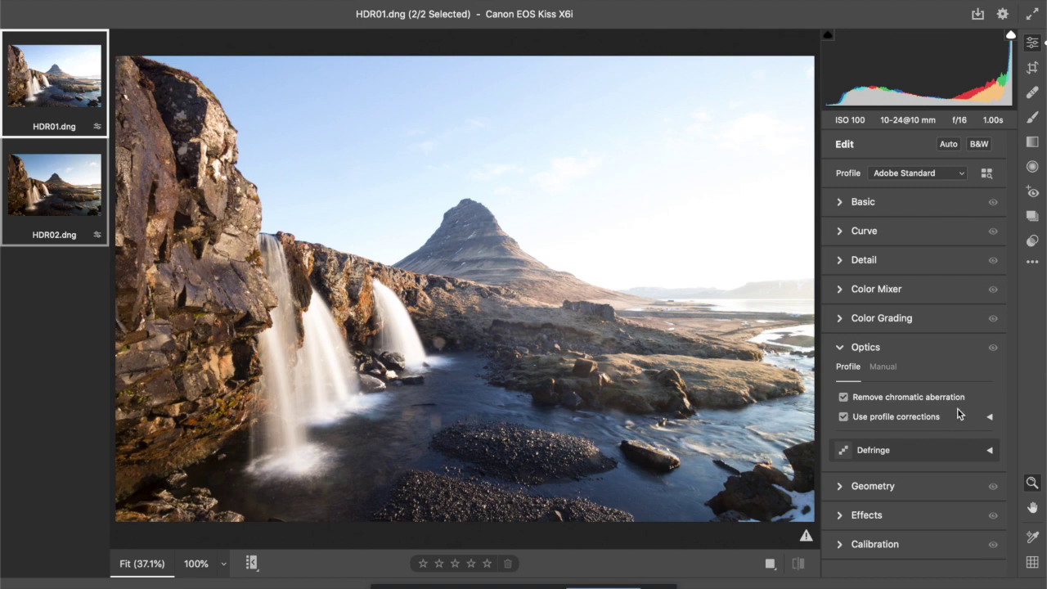
left_click(840, 349)
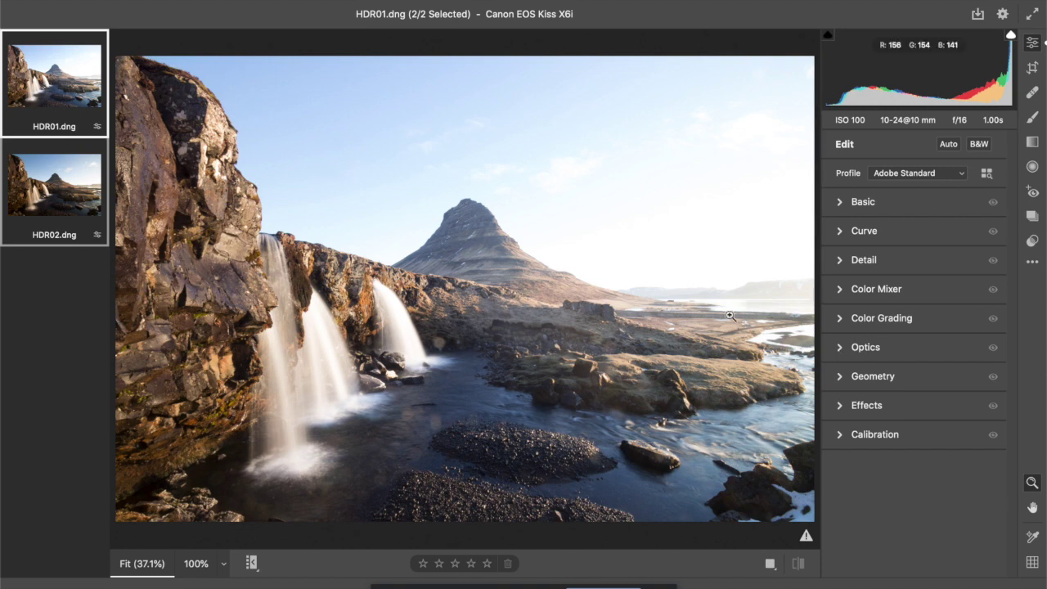
Bring up the context menu for the selected HDR01 and HDR02 DNGs in the filmstrip
mouse_move(36, 54)
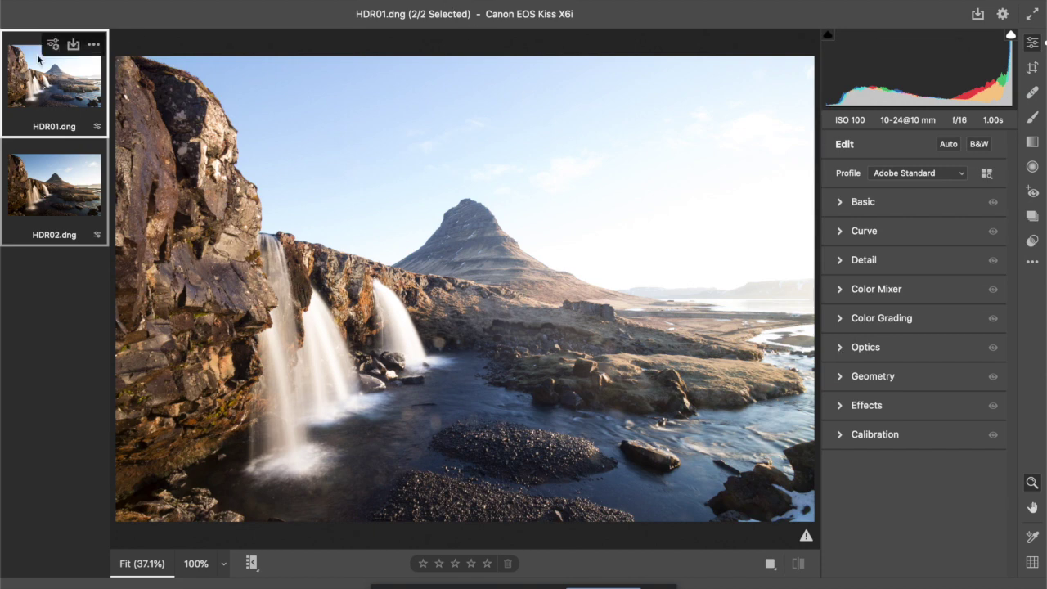
right_click(88, 68)
left_click(88, 67)
right_click(88, 67)
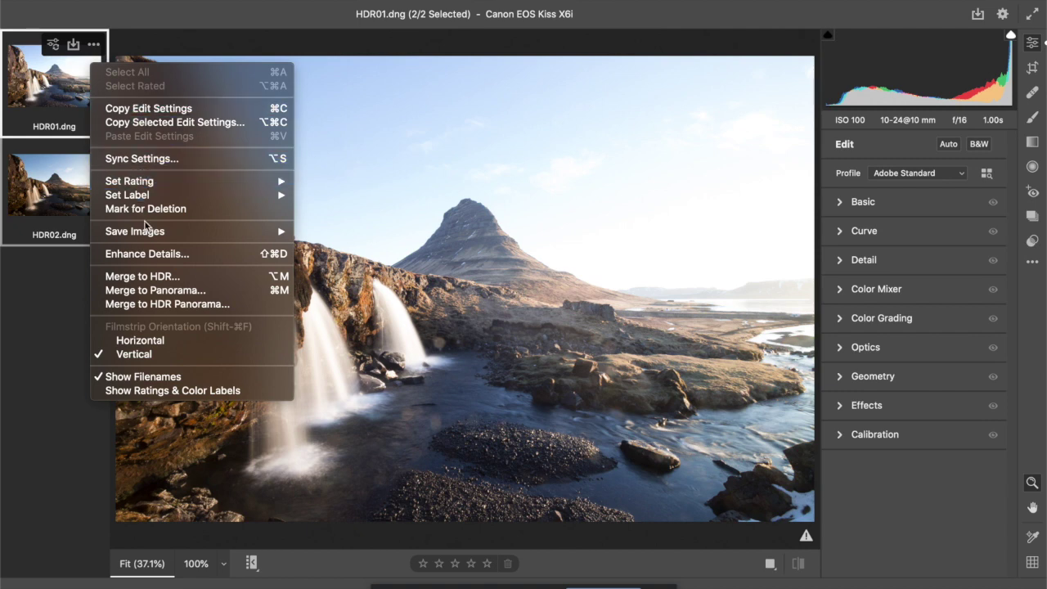
Merge HDR01 and HDR02 to HDR with Deghost left Off, and clear the suggested file name
left_click(150, 279)
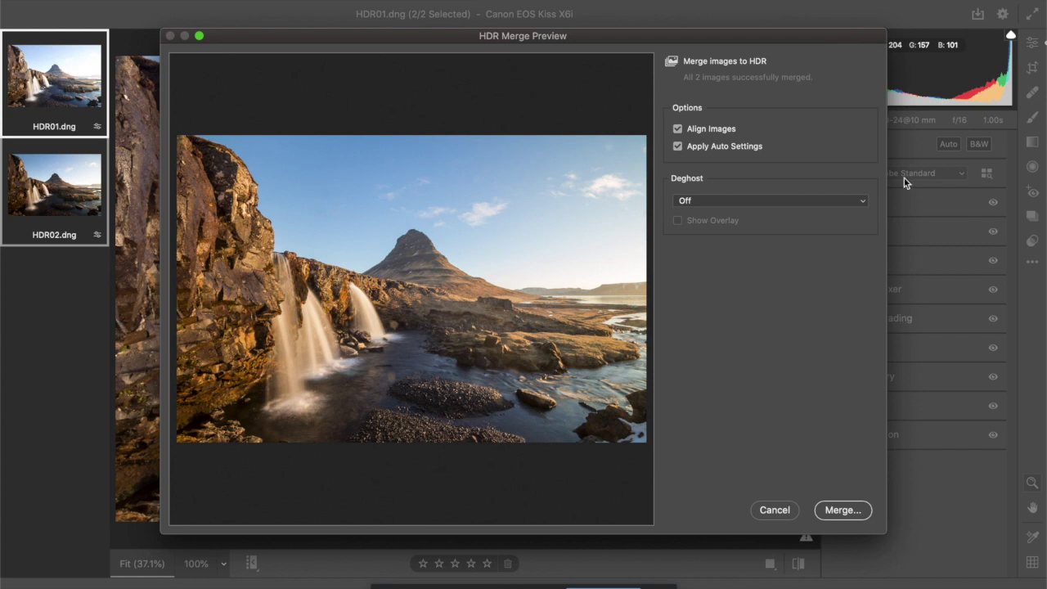
left_click(862, 201)
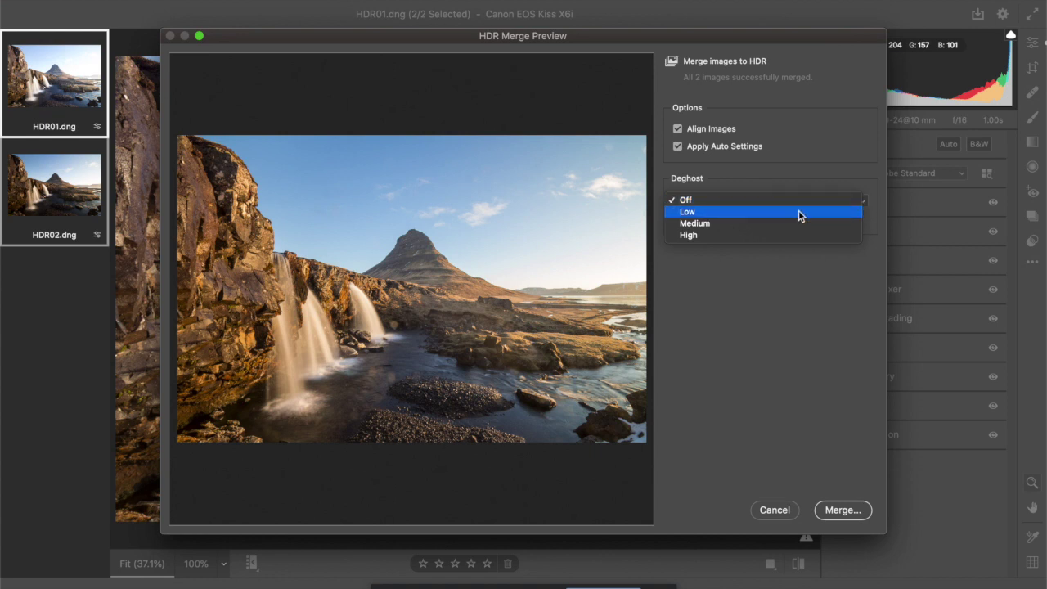
left_click(792, 281)
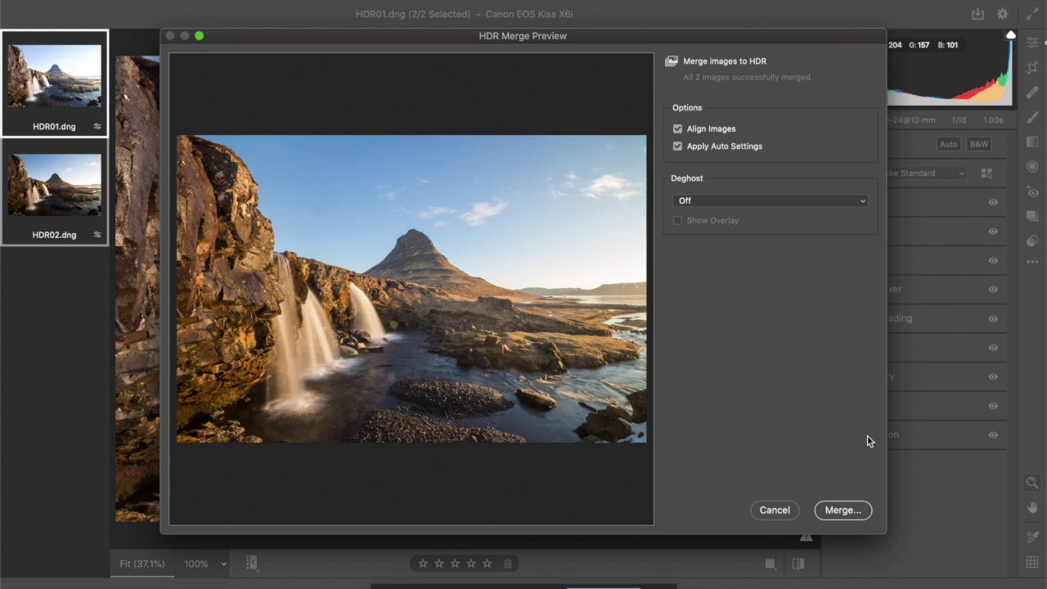
left_click(842, 510)
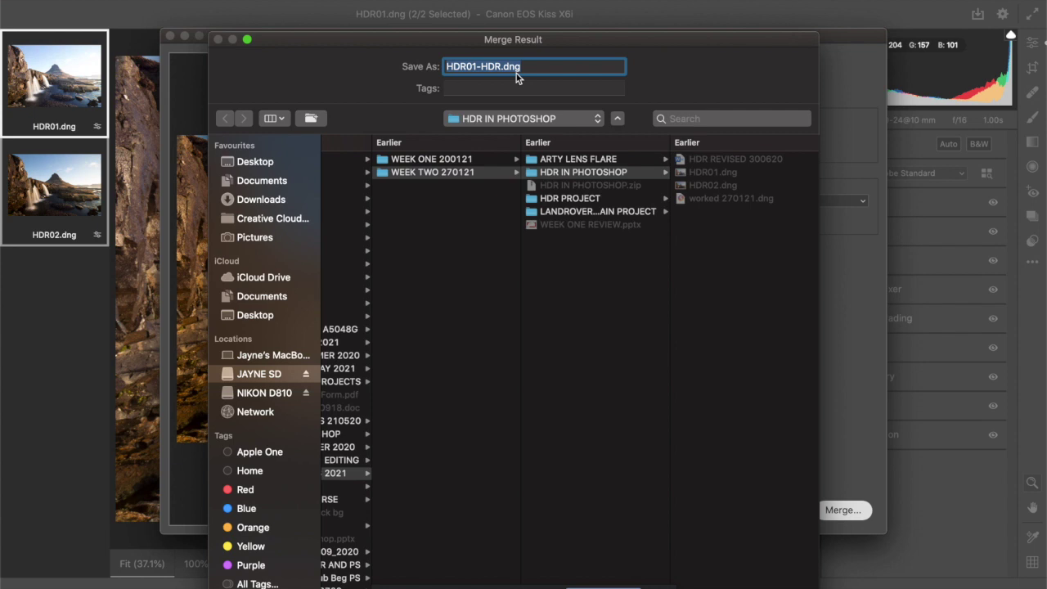
key("BackSpace")
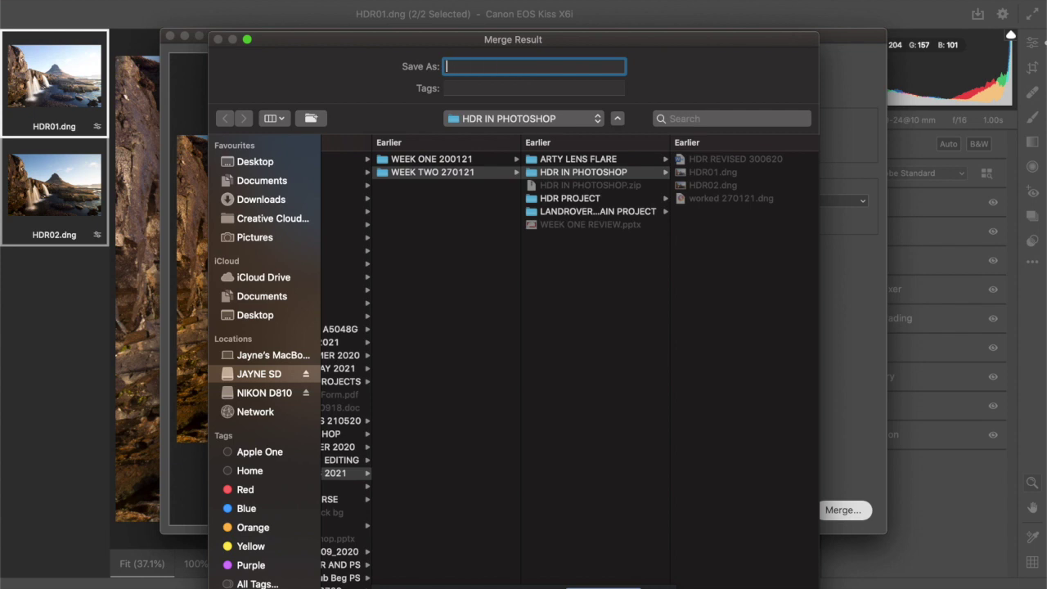
Save the merged HDR as 'merge wed' in the HDR IN PHOTOSHOP folder
type("merge wed")
key("Return")
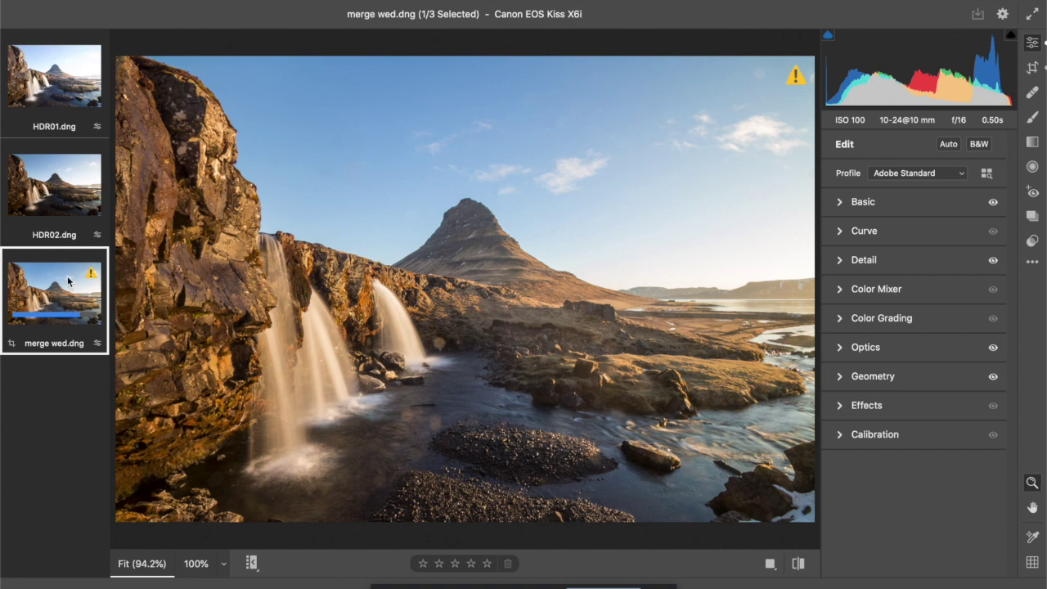
Try Adobe Default, apply Adobe Landscape + Lens + NR, then open the merge in Photoshop
left_click(1032, 241)
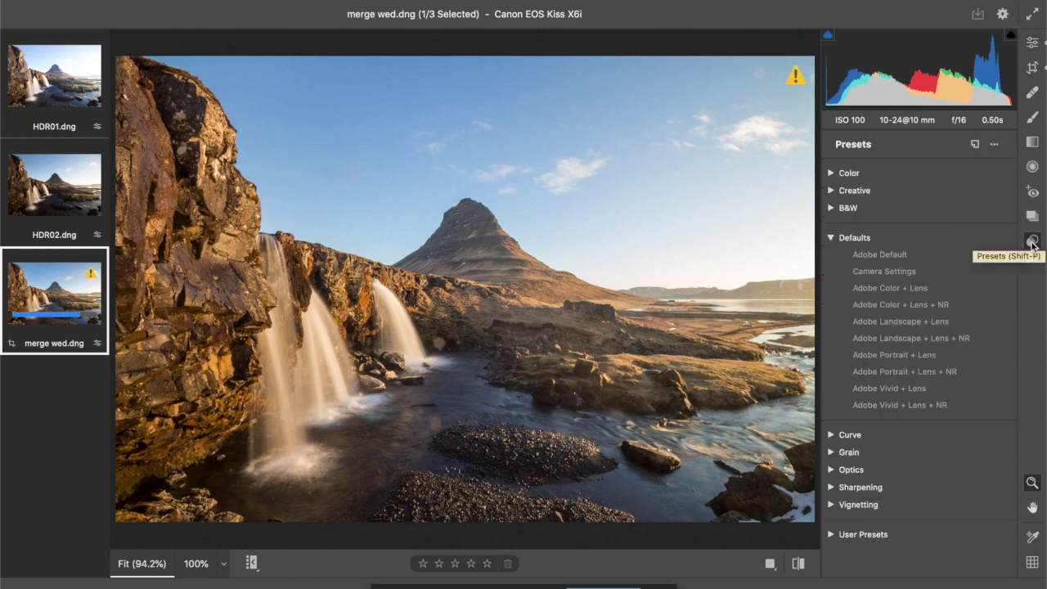
left_click(832, 239)
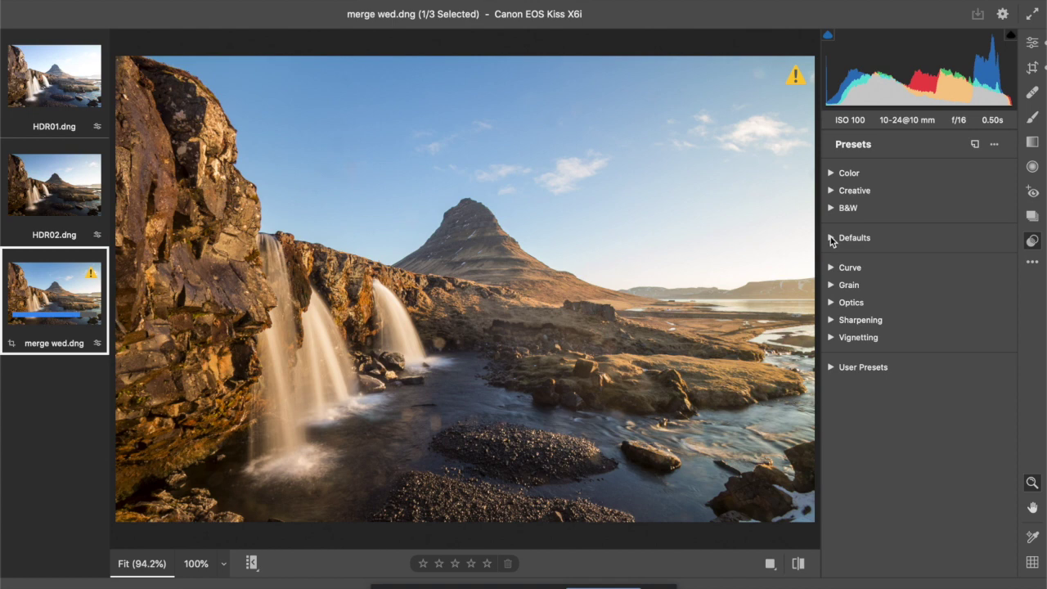
left_click(831, 239)
left_click(869, 255)
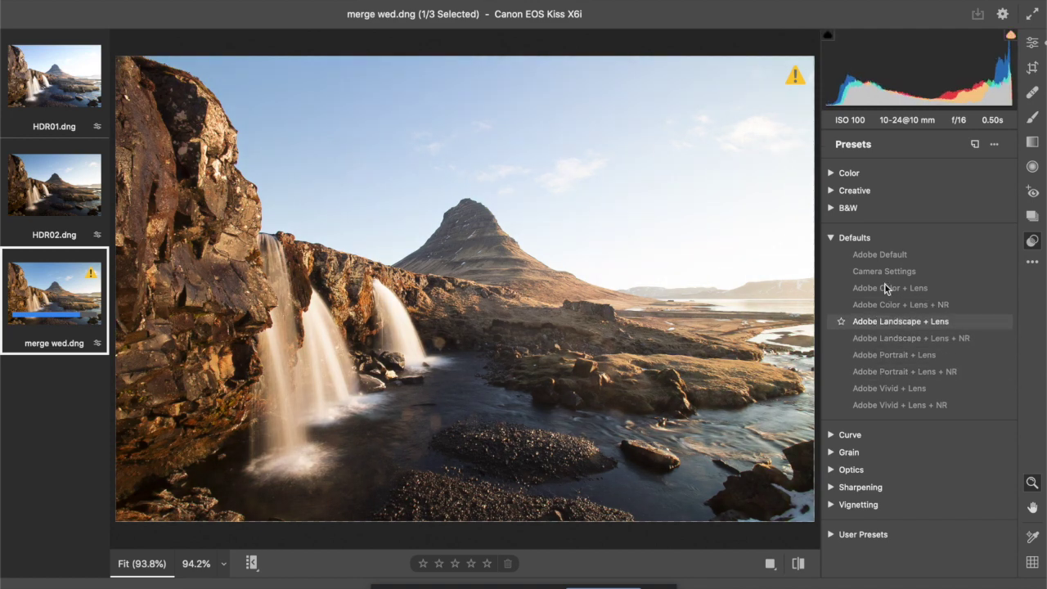
left_click(885, 257)
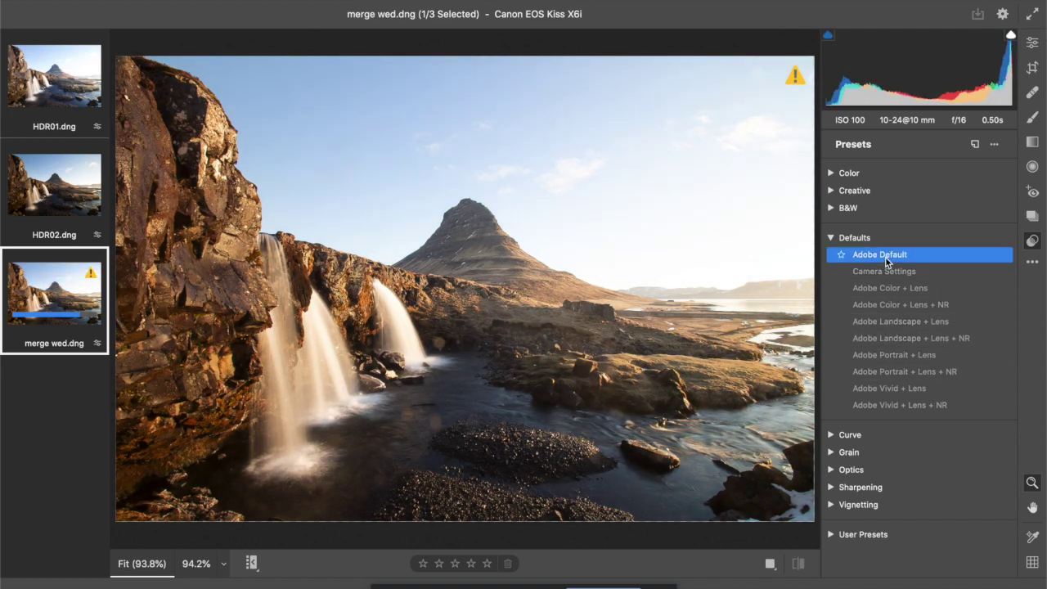
left_click(887, 341)
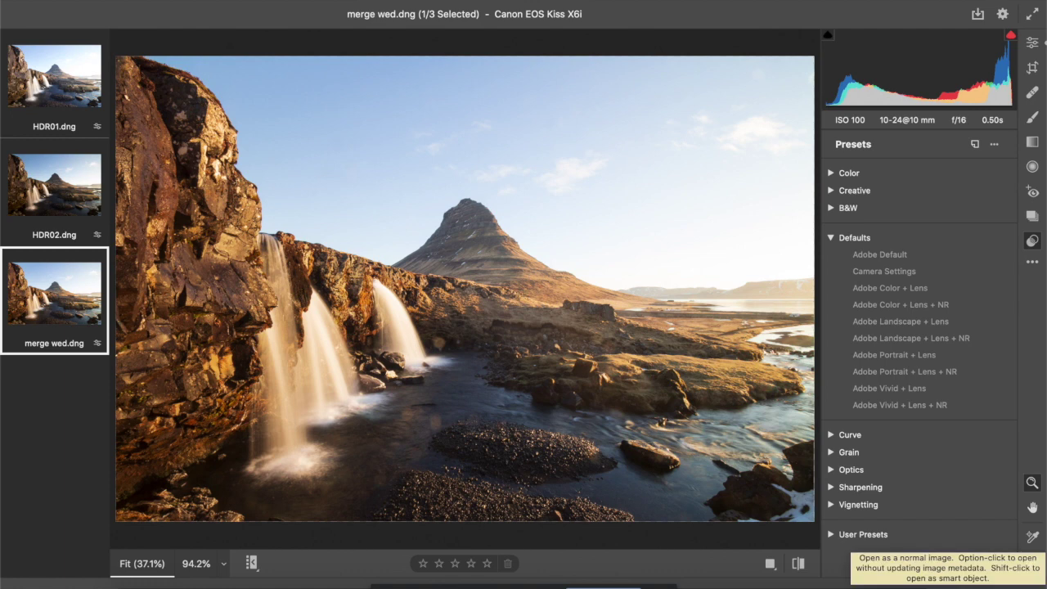
key("Return")
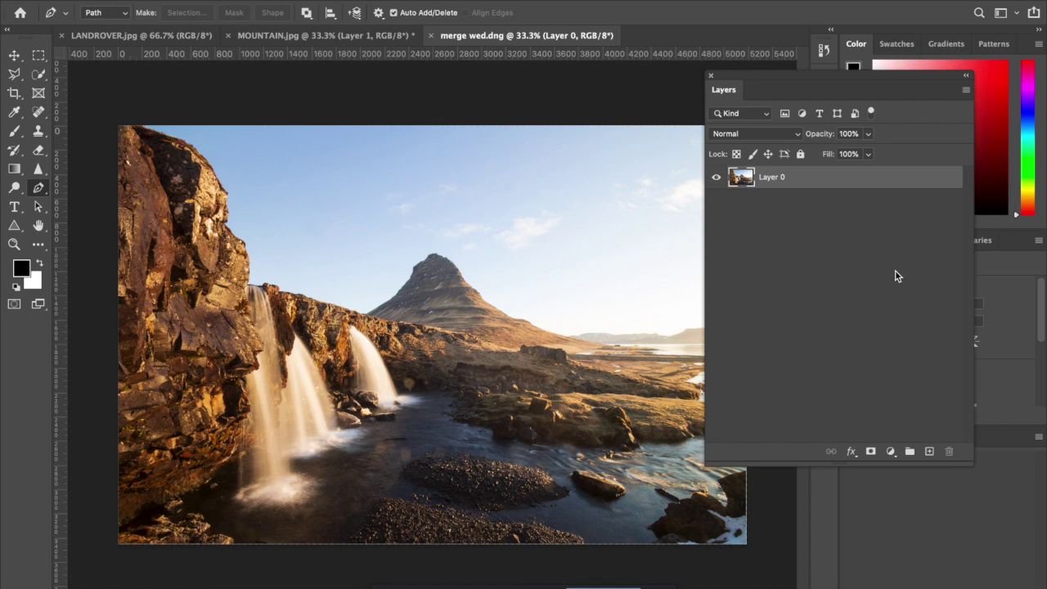
Duplicate Layer 0 as Layer 0 copy and view the image at 100% actual pixels
key("ctrl+j")
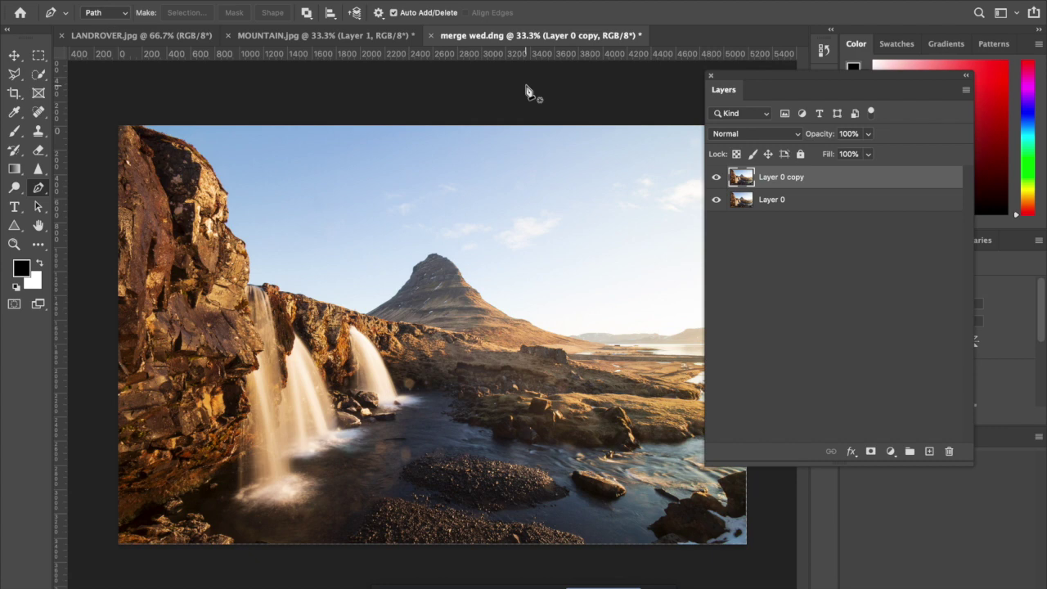
key("super+1")
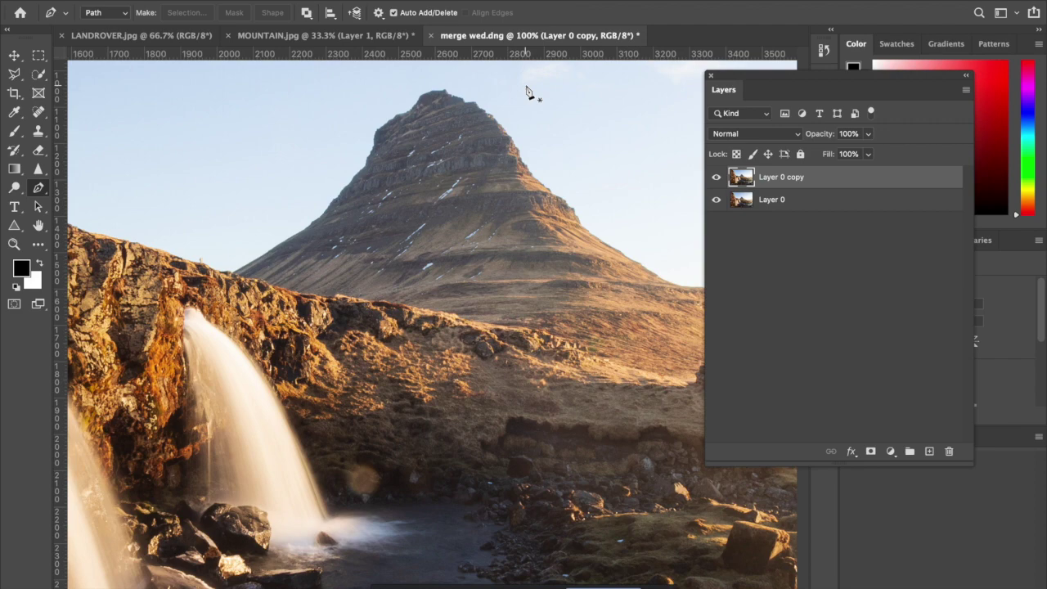
scroll(433, 168, "up", 3)
scroll(433, 169, "left", 5)
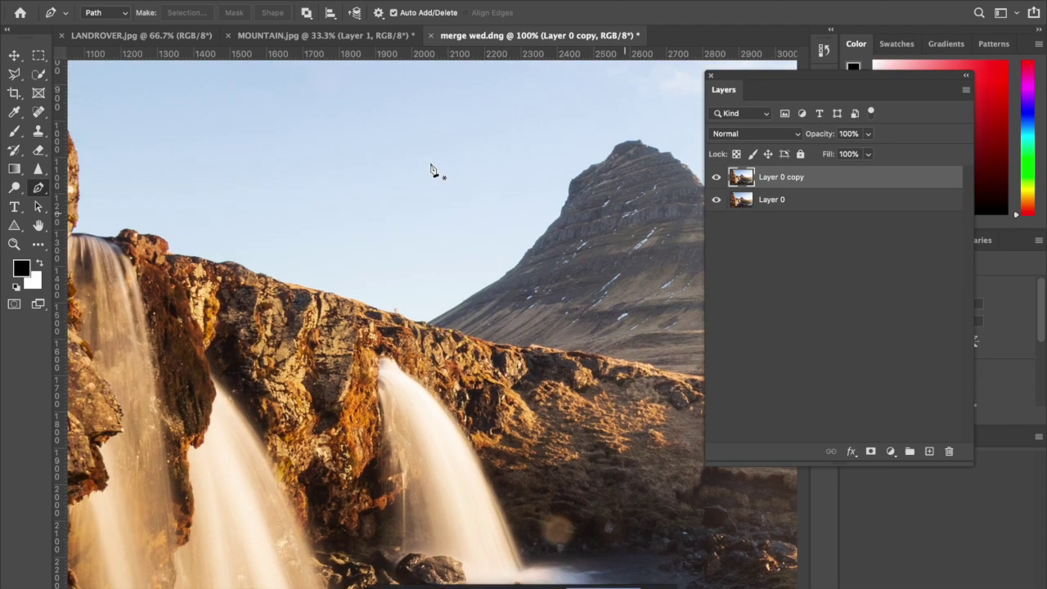
scroll(433, 168, "up", 10)
scroll(433, 169, "left", 5)
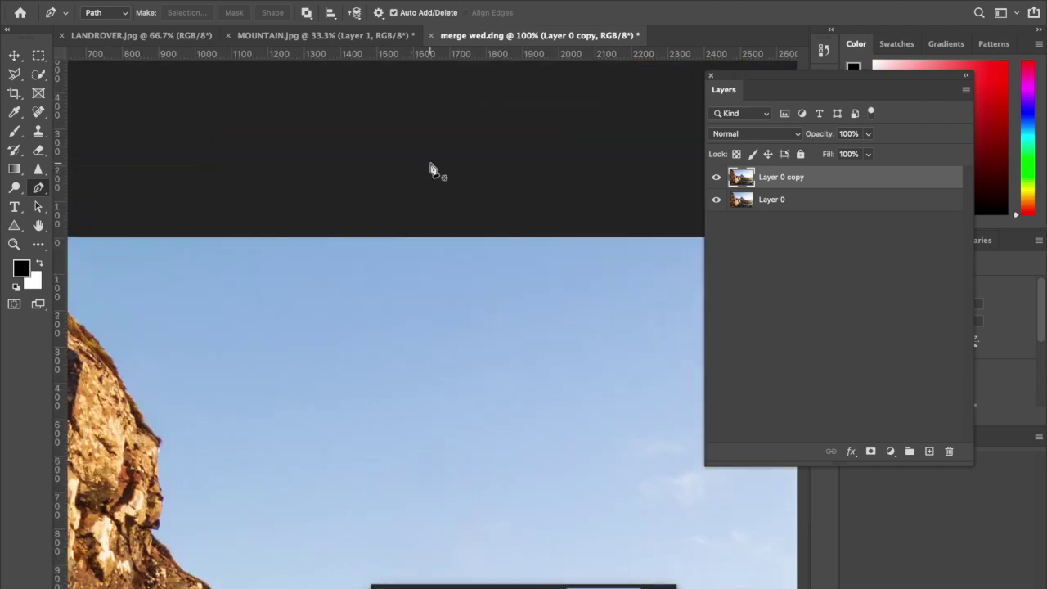
scroll(433, 168, "down", 5)
scroll(433, 169, "left", 5)
scroll(433, 169, "left", 3)
scroll(433, 169, "down", 10)
scroll(433, 169, "right", 10)
scroll(432, 169, "right", 10)
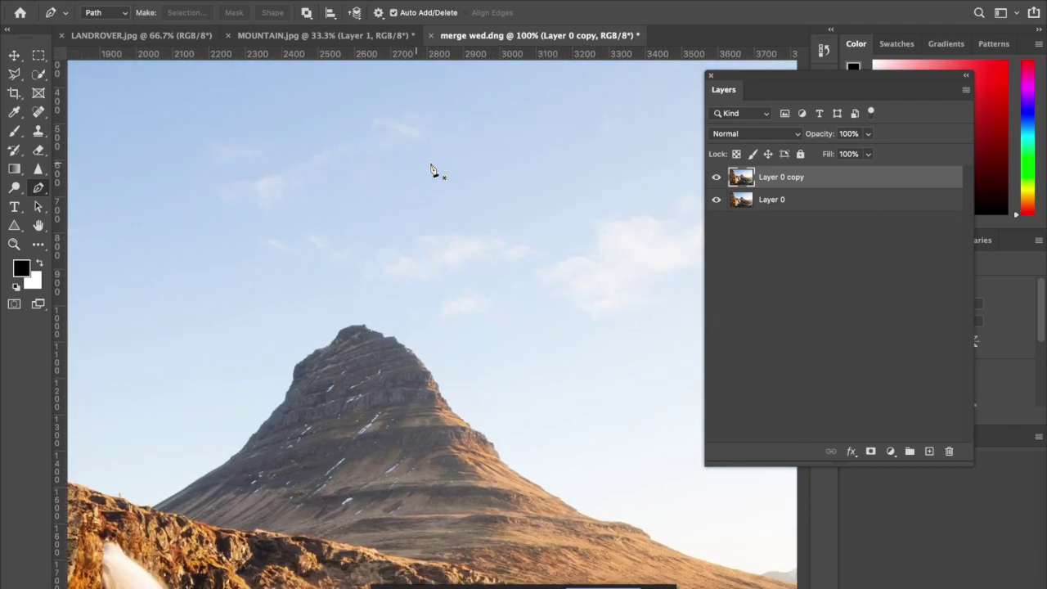
scroll(433, 168, "down", 10)
scroll(433, 168, "up", 10)
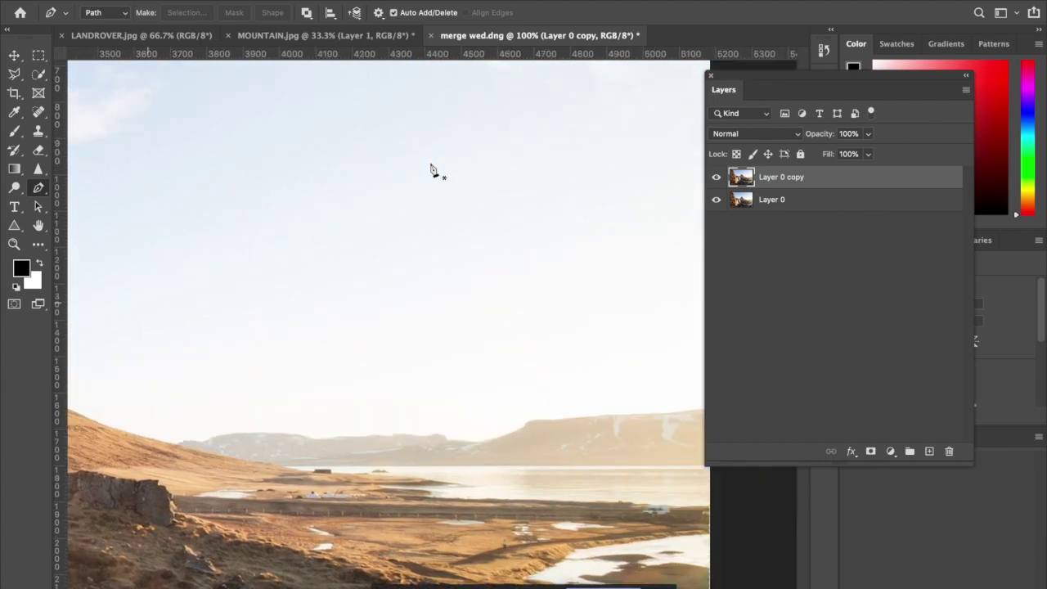
scroll(433, 168, "left", 10)
scroll(433, 168, "left", 5)
scroll(433, 169, "down", 2)
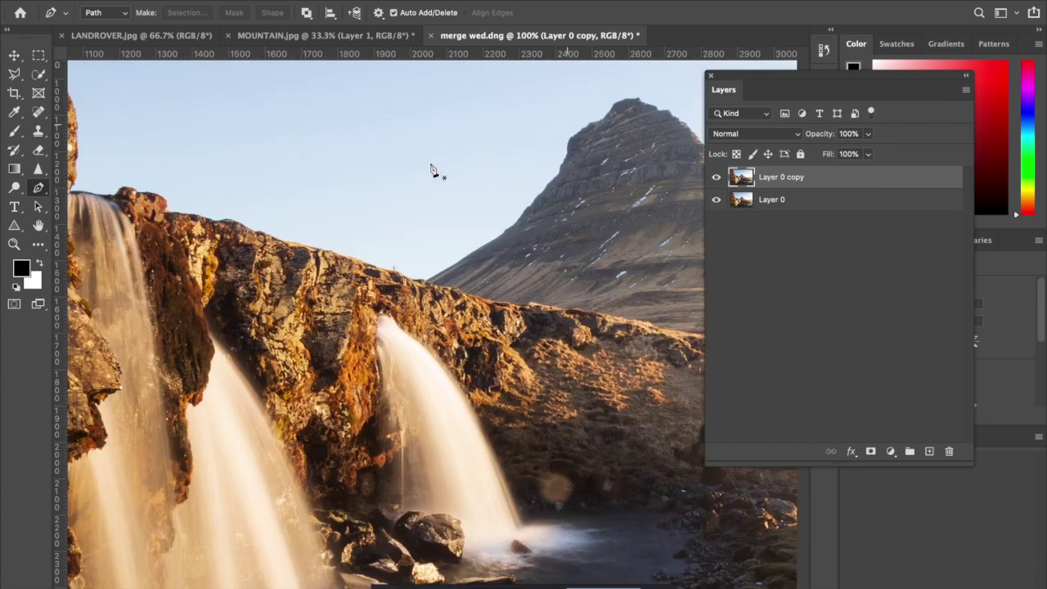
key("ctrl+0")
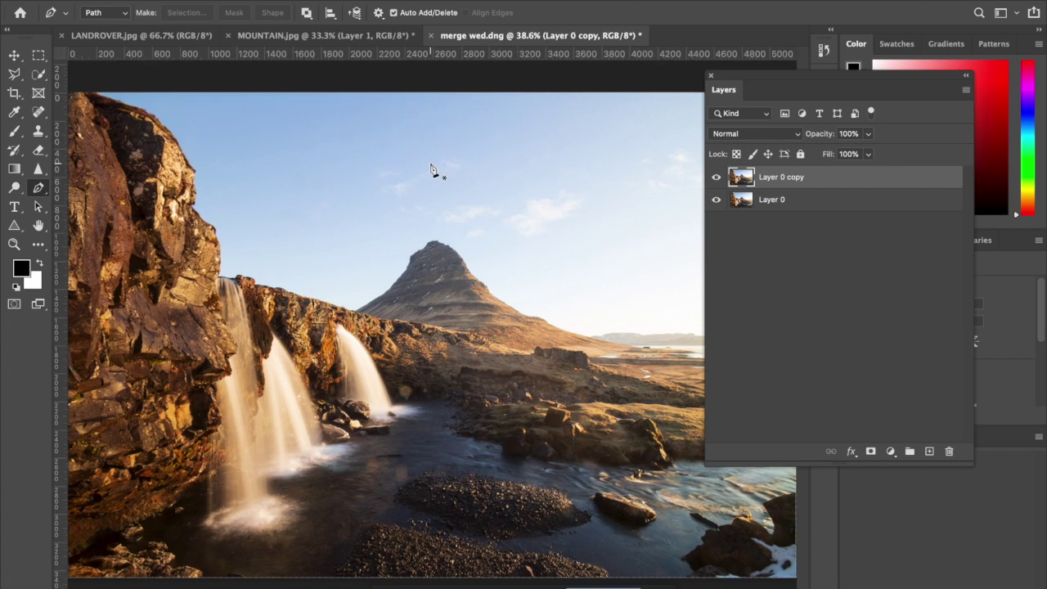
left_click(18, 191)
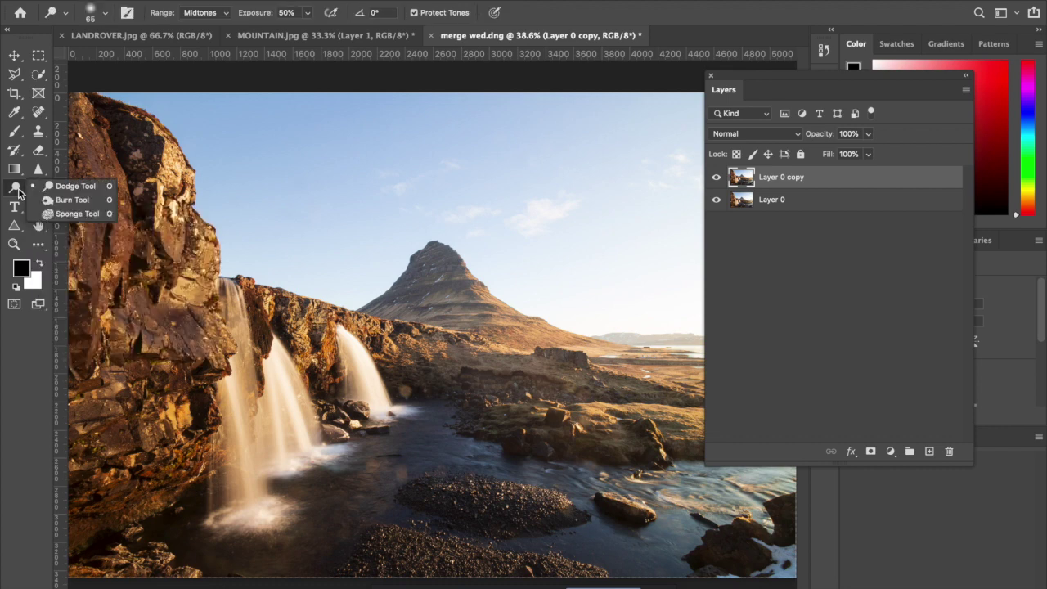
Keep the Dodge tool active and collapse the Layers panel into the dock
left_click(71, 189)
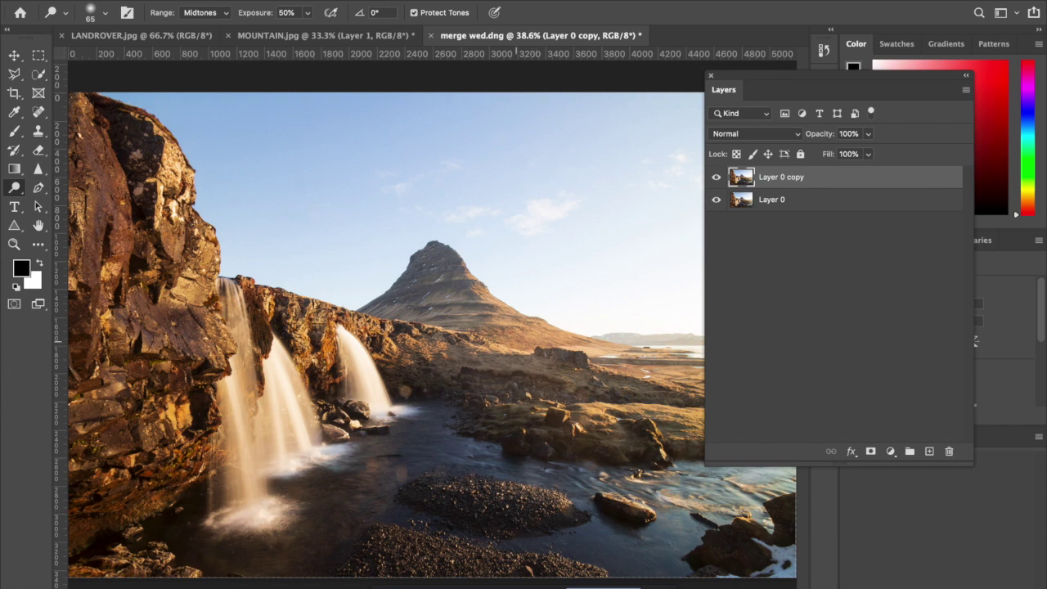
left_click_drag(724, 90, 824, 80)
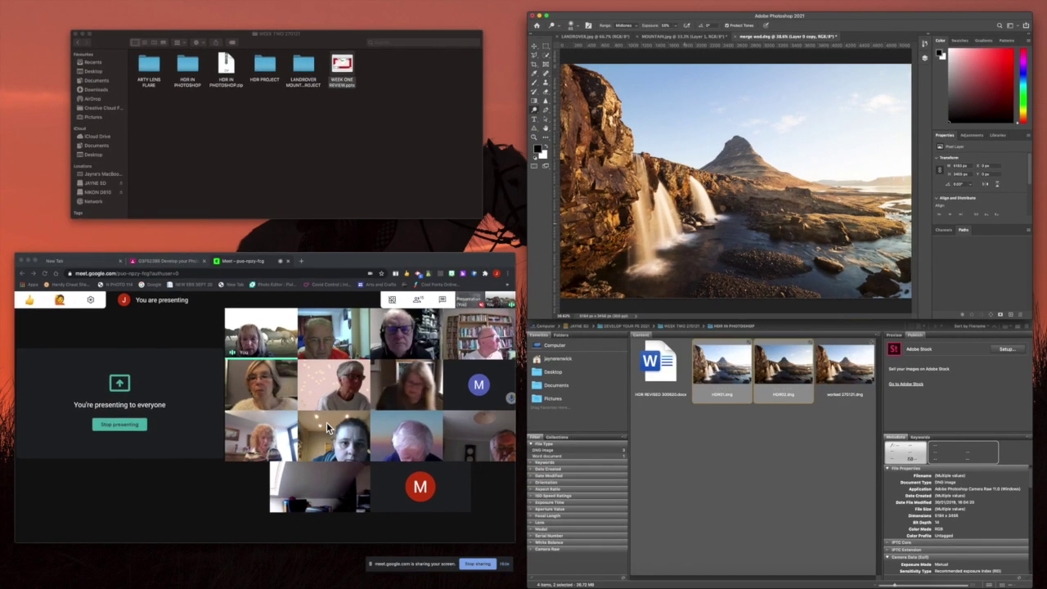
Bring Bridge forward and select HDR01.dng with HDR02.dng to compare their metadata
left_click(836, 534)
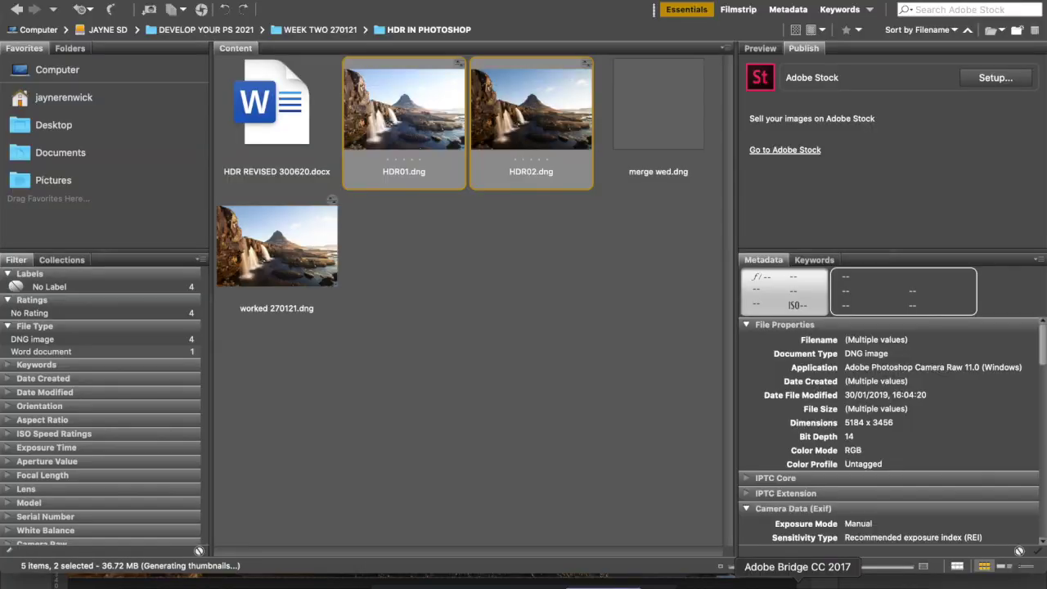
left_click(410, 293)
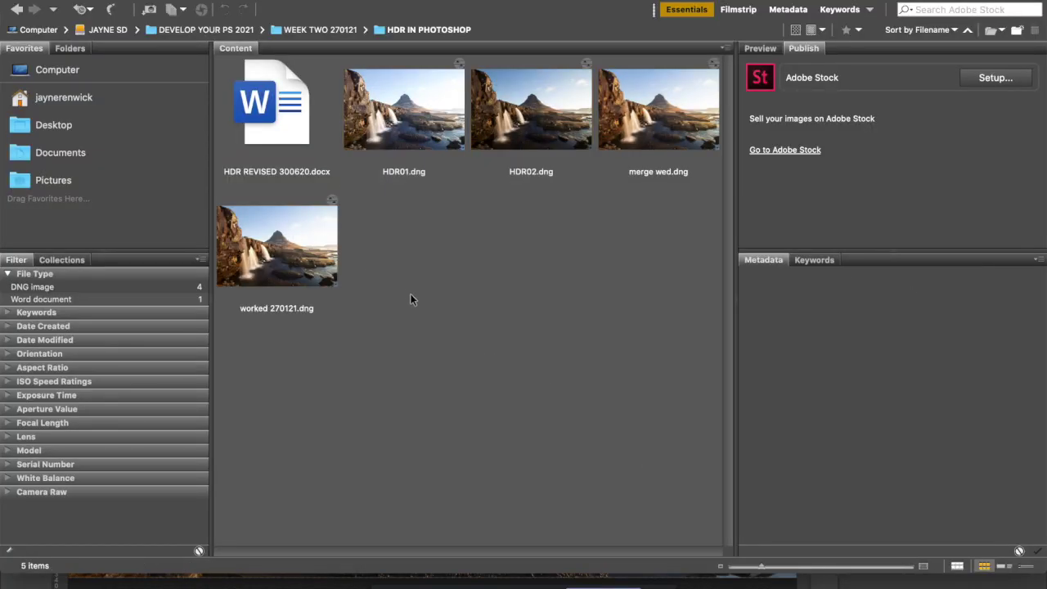
left_click(391, 139)
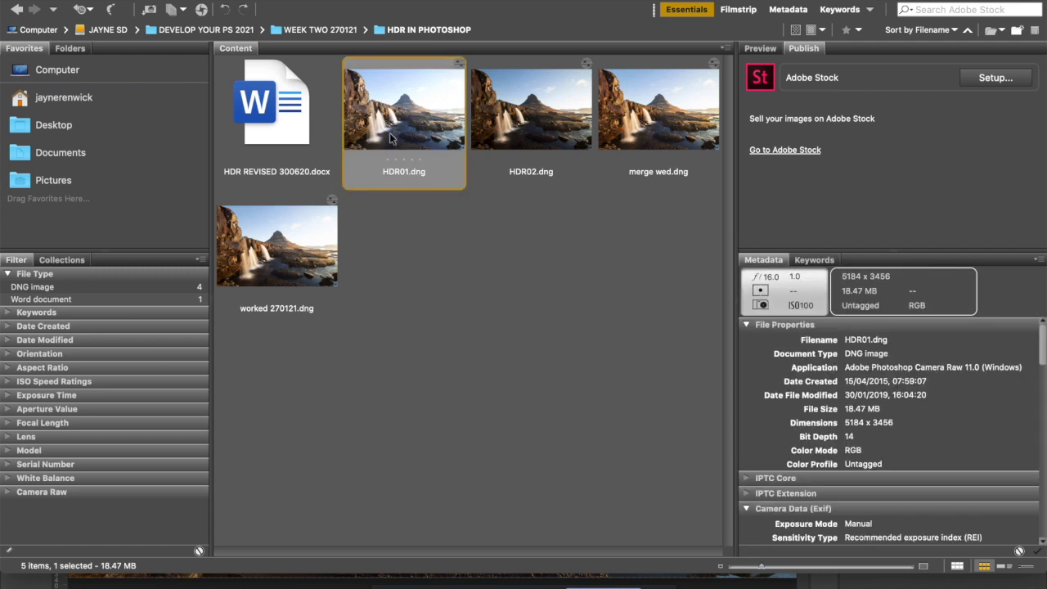
left_click(536, 100, "shift")
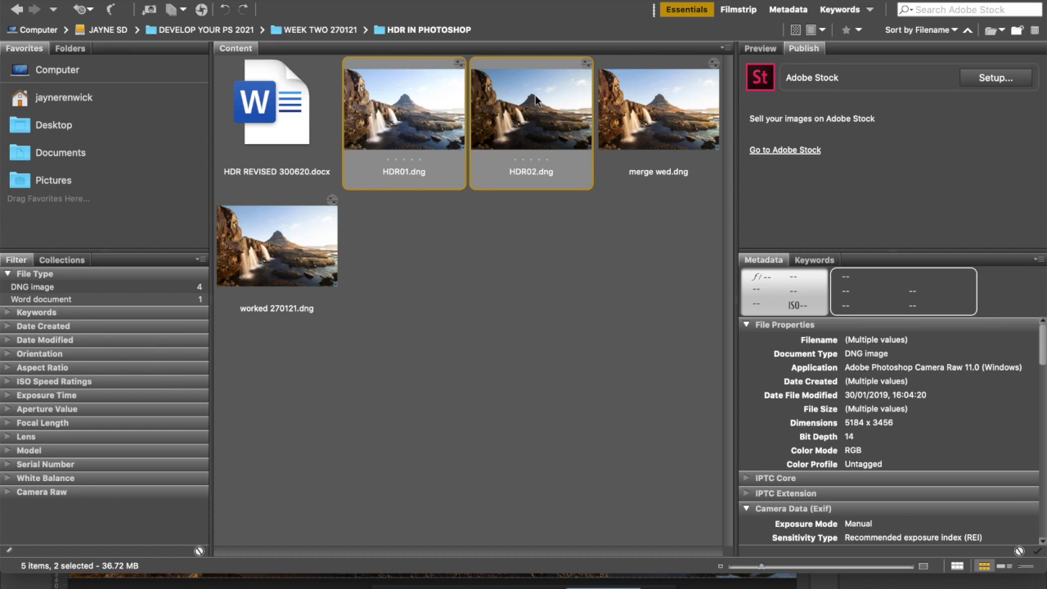
left_click(511, 358)
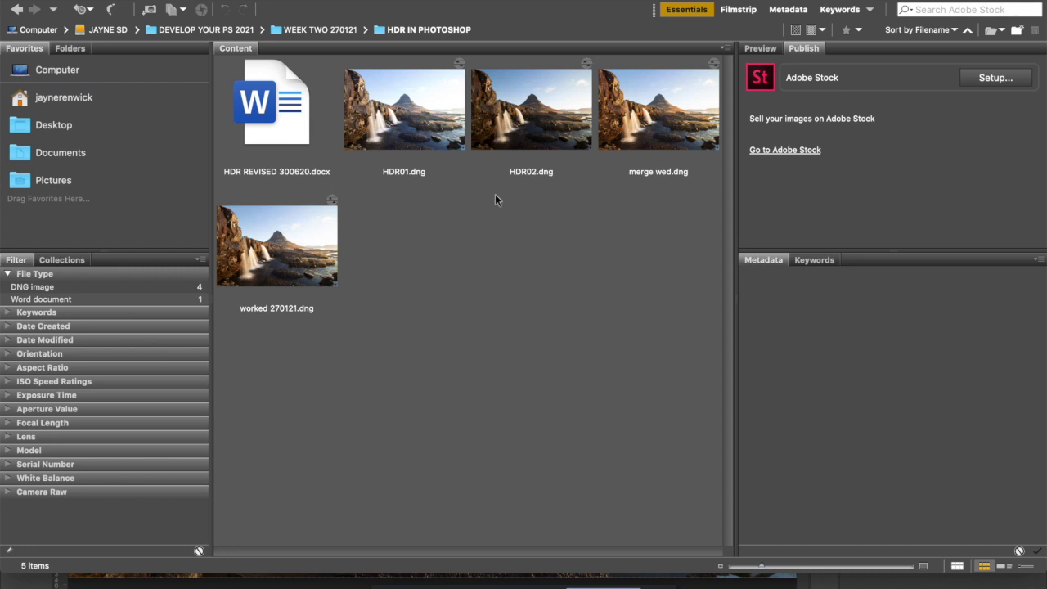
Compare HDR01.dng, worked 270121.dng and merge wed.dng metadata, then reselect HDR01.dng alone
left_click(391, 108)
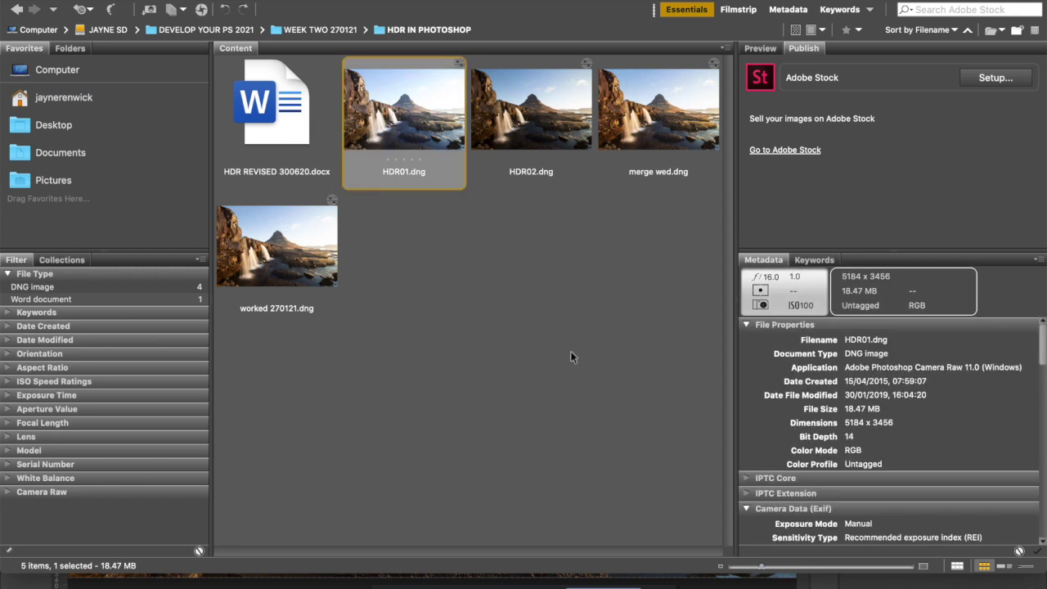
left_click(304, 245, "super")
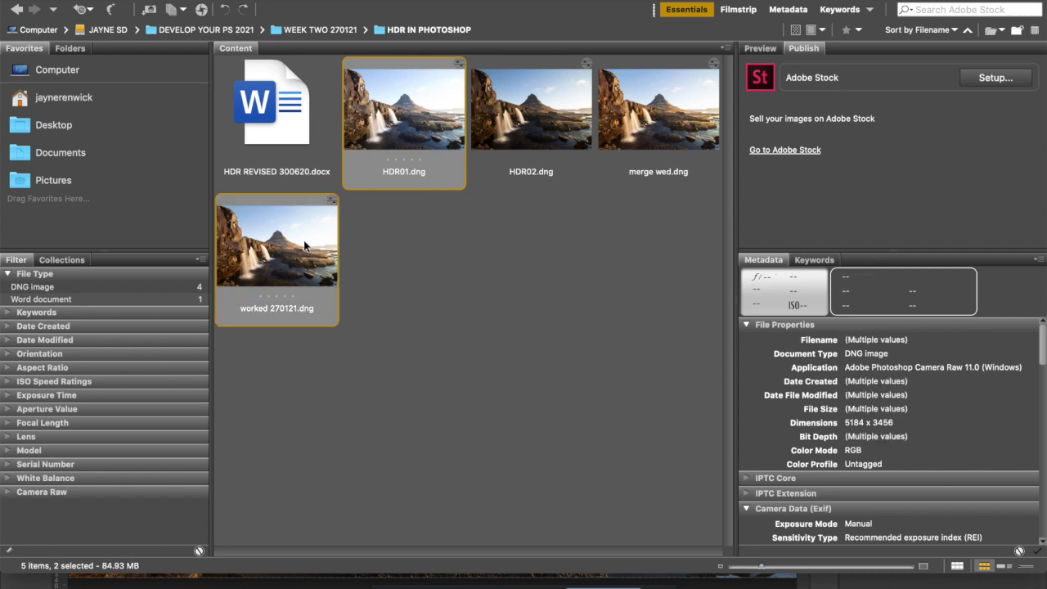
left_click(666, 100, "super")
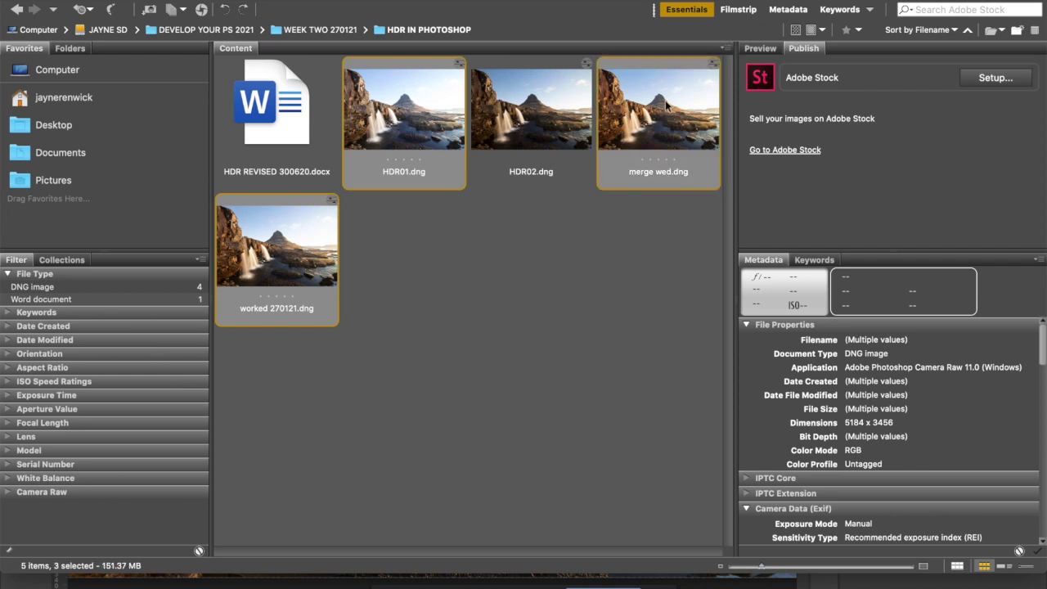
left_click(517, 357)
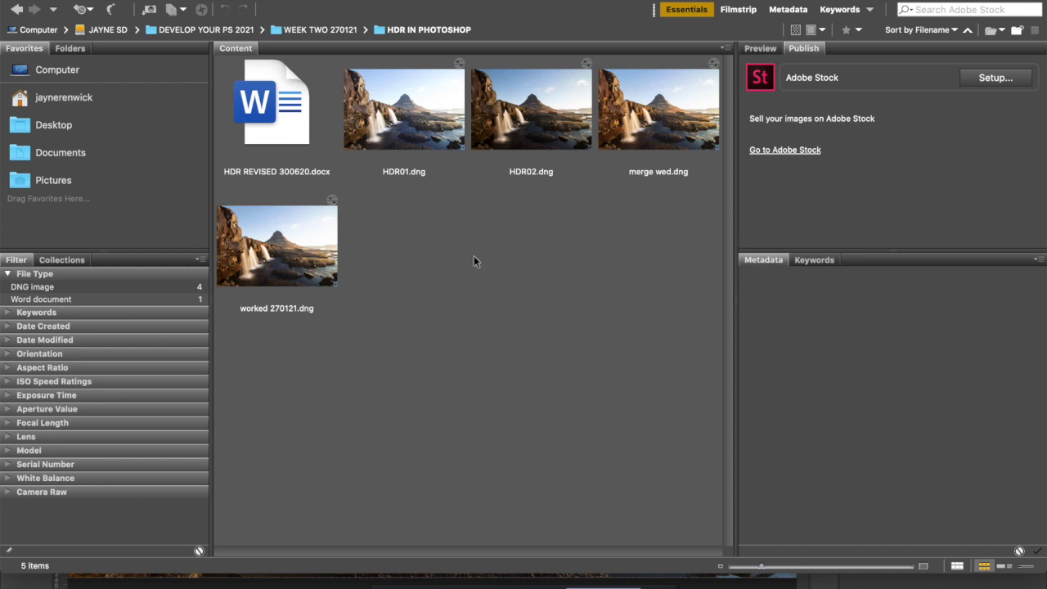
left_click(398, 115)
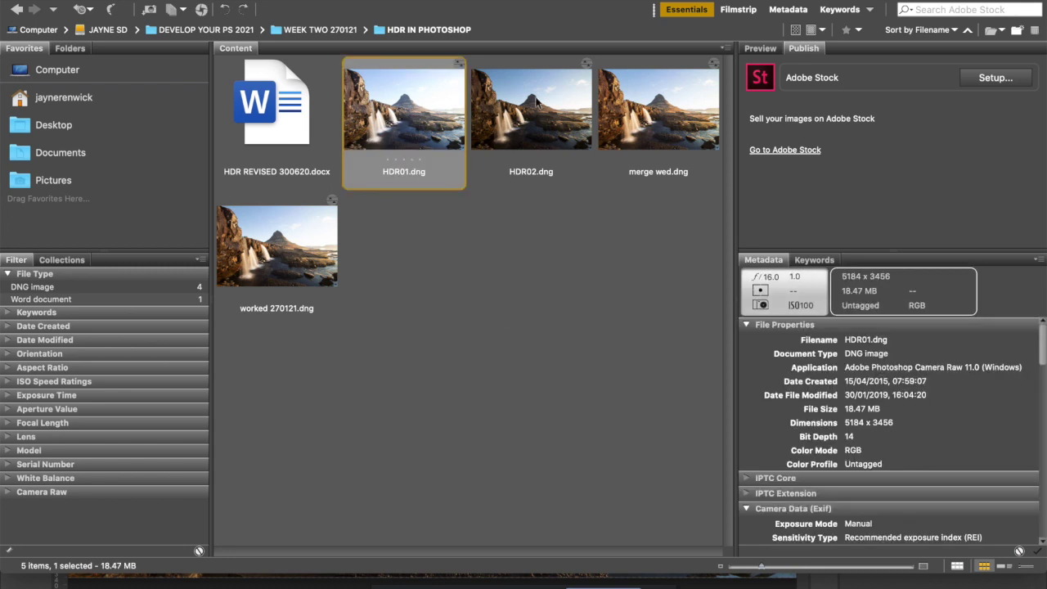
right_click(662, 106)
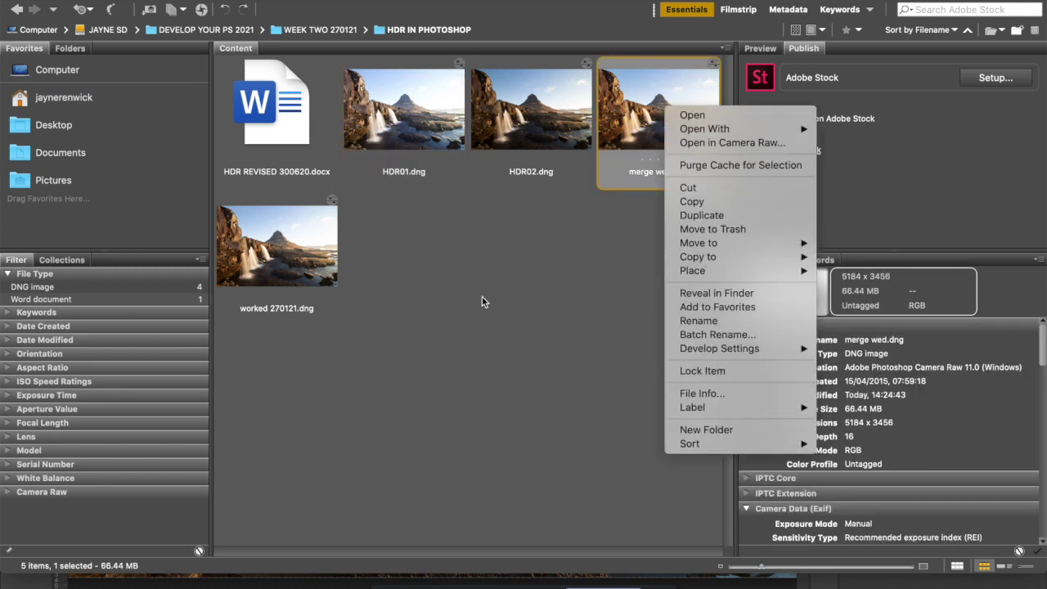
left_click(485, 321)
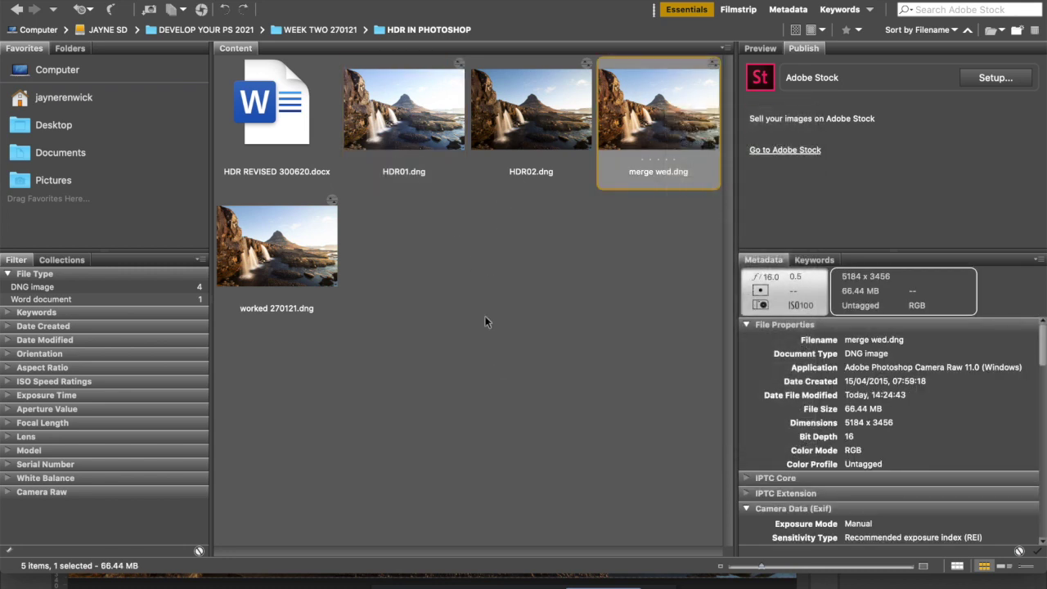
left_click(396, 121)
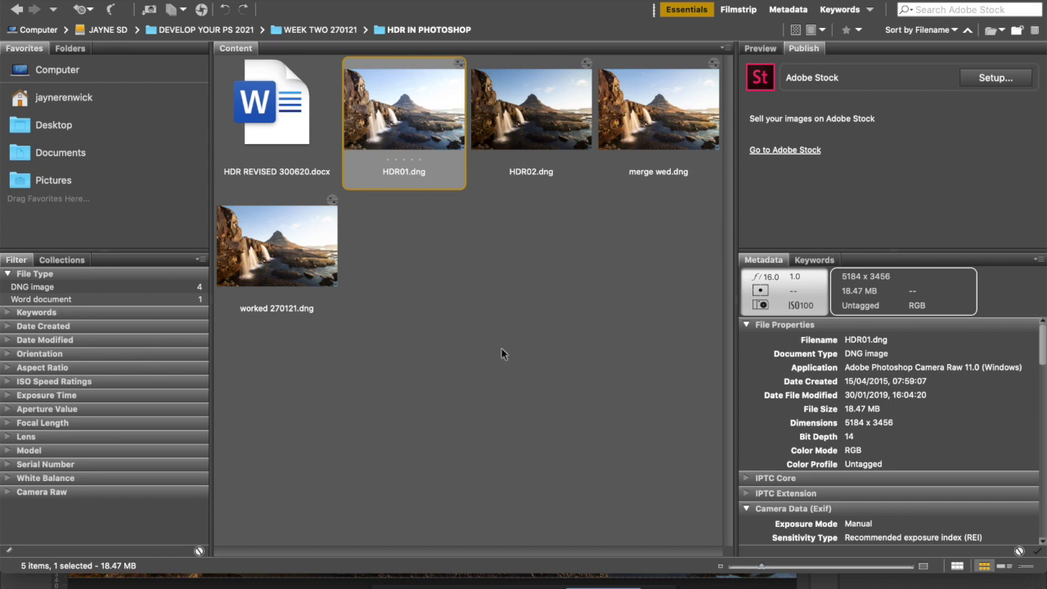
Add merge wed.dng to the selection alongside HDR01.dng
left_click(682, 123, "super")
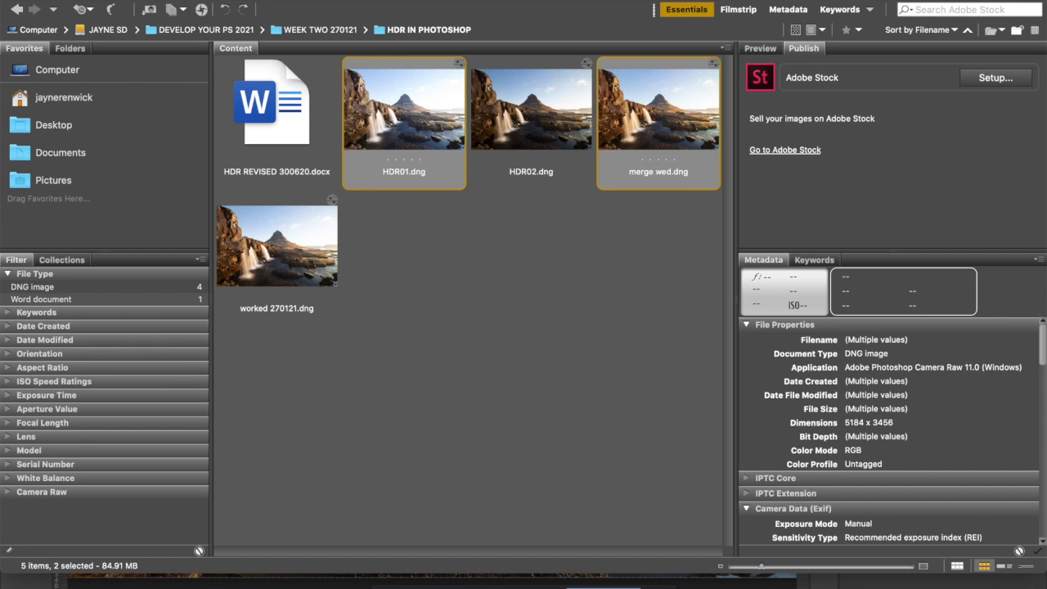
left_click(175, 0)
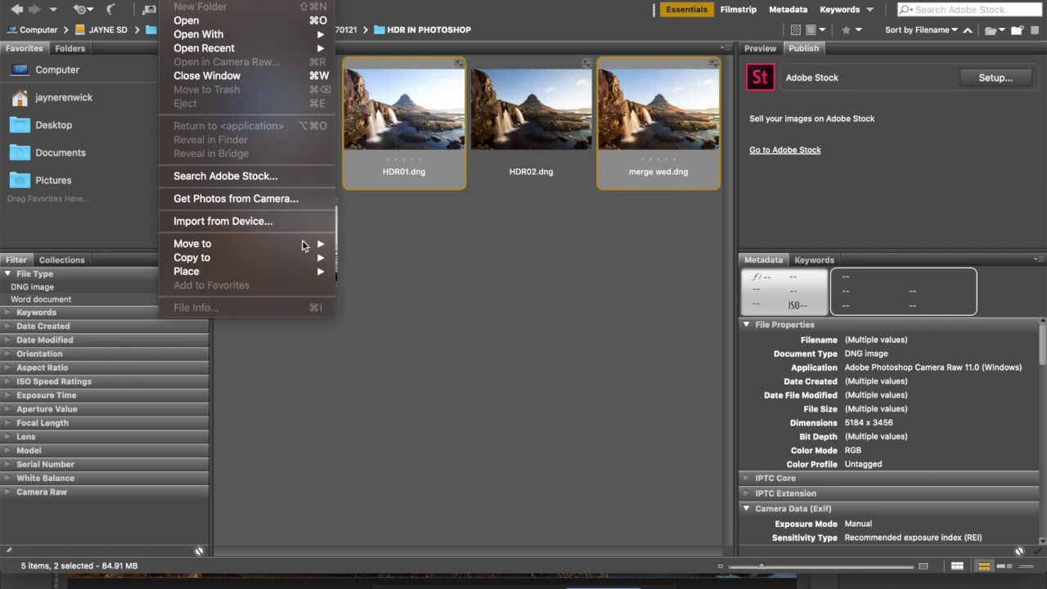
left_click(356, 401)
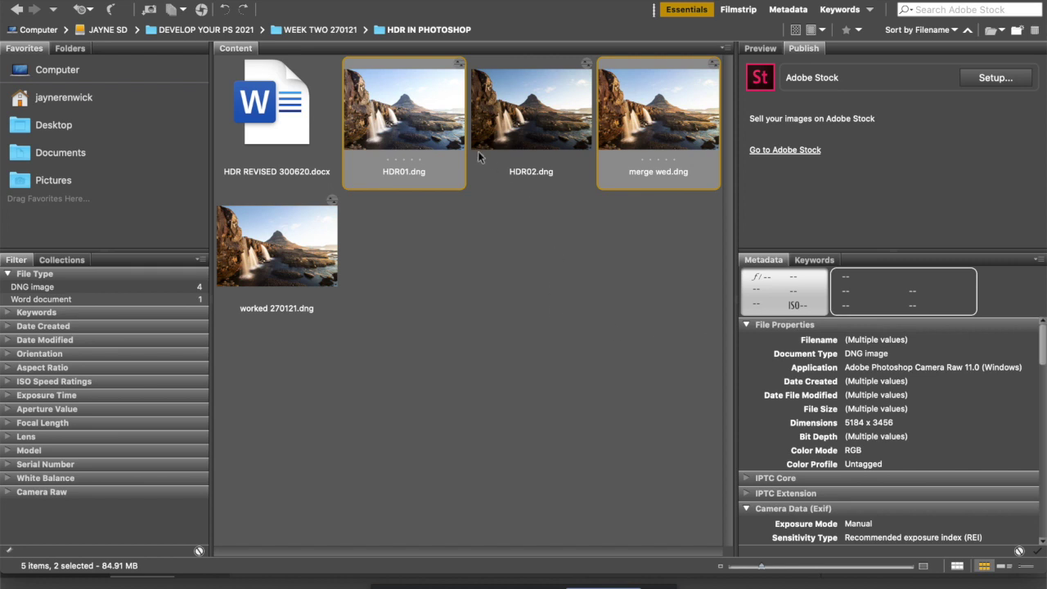
left_click(422, 161)
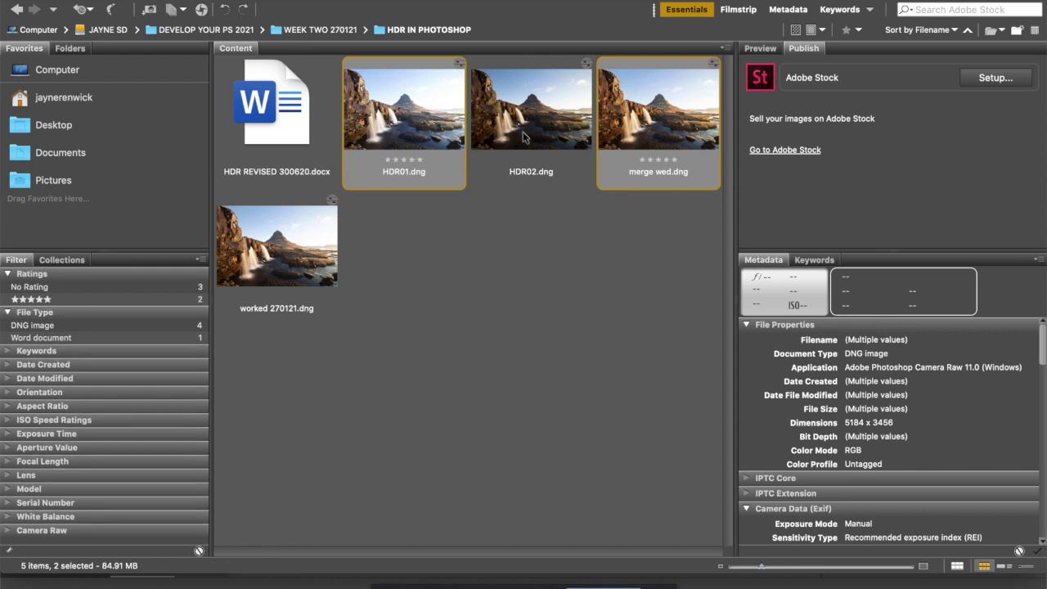
Check Open With options for HDR01 and HDR02, then view Google Classroom's Classwork tab
left_click(523, 131, "shift")
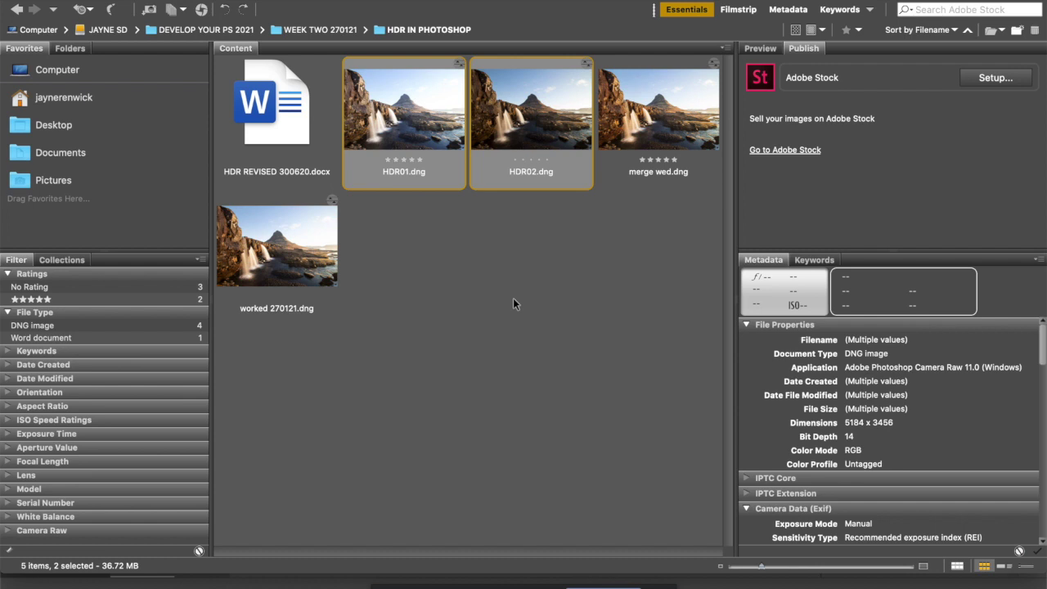
right_click(456, 130)
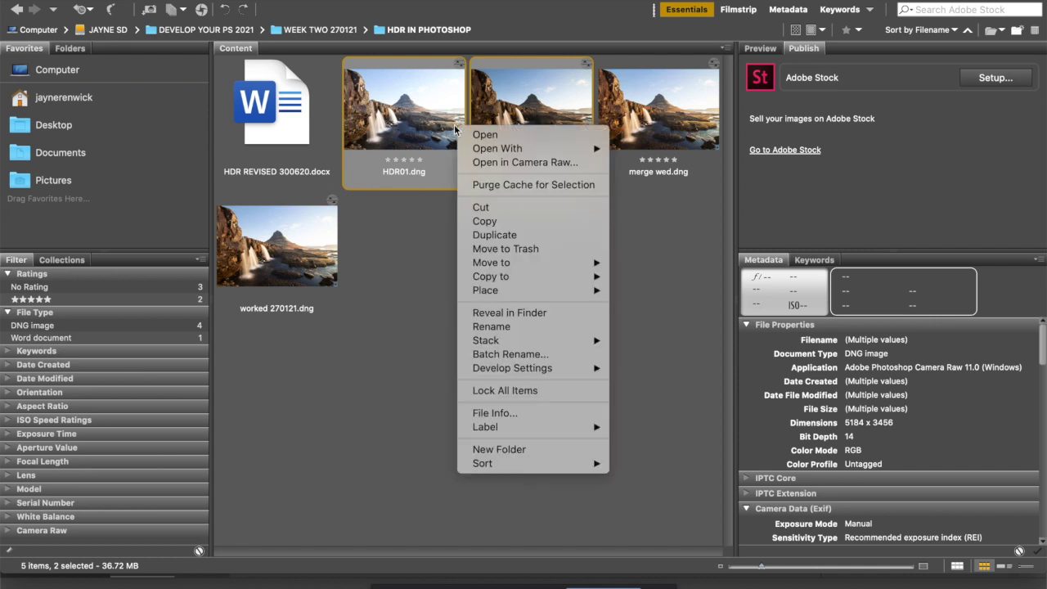
mouse_move(499, 149)
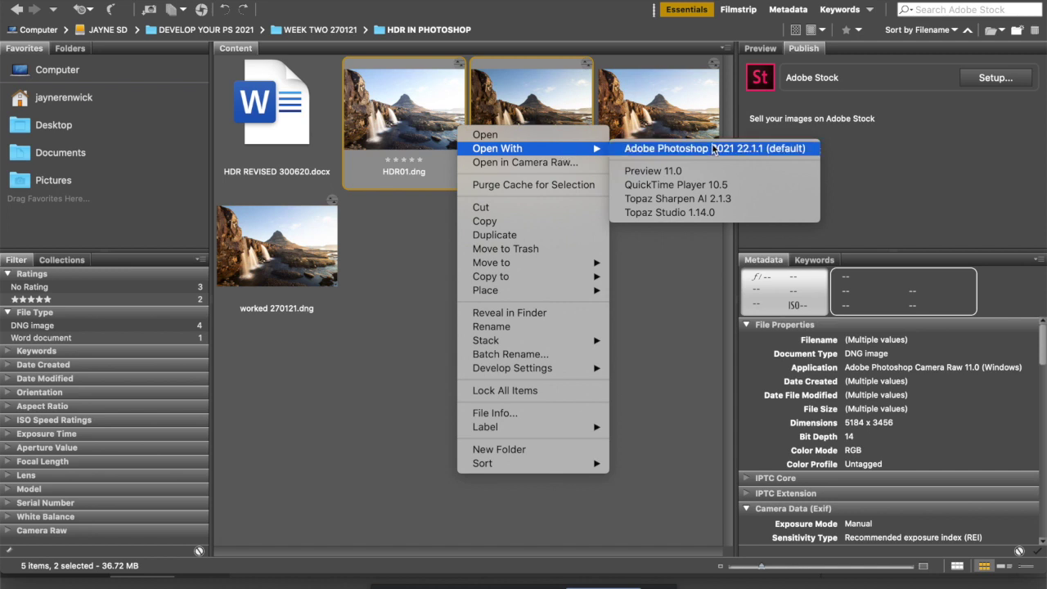
left_click(311, 405)
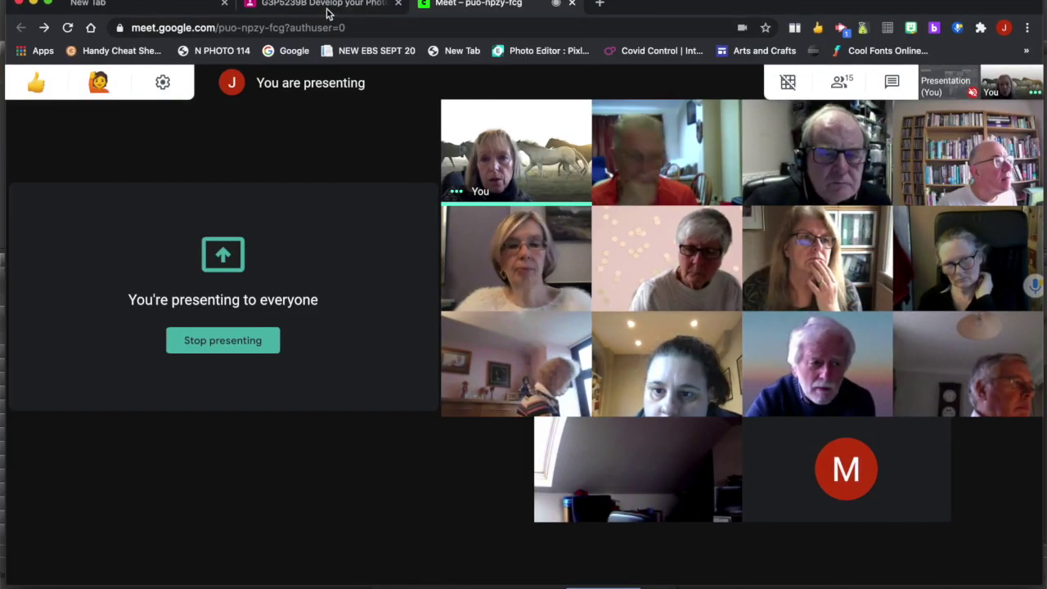
left_click(327, 8)
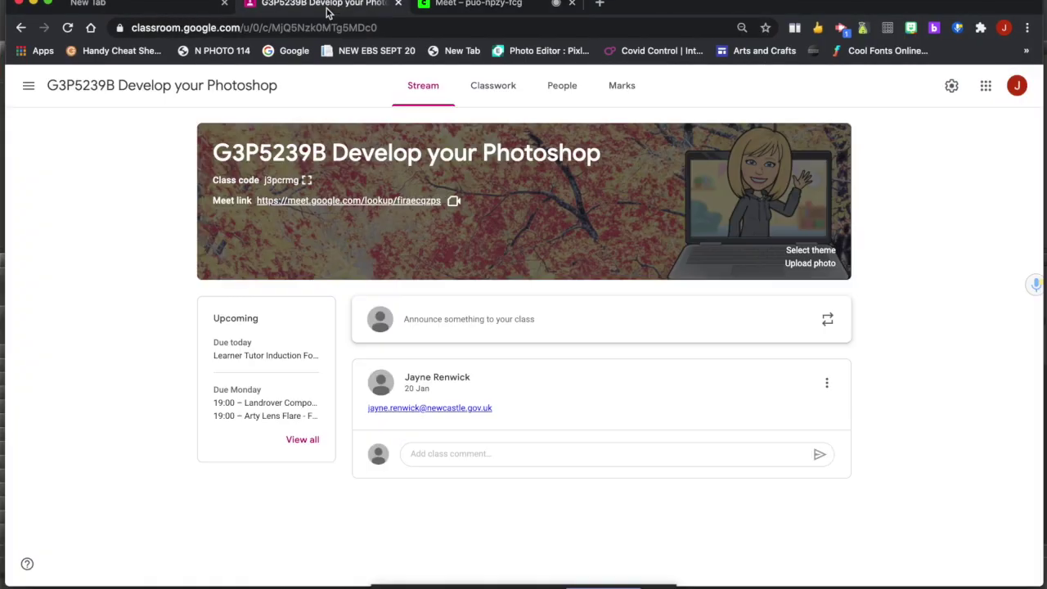
left_click(492, 85)
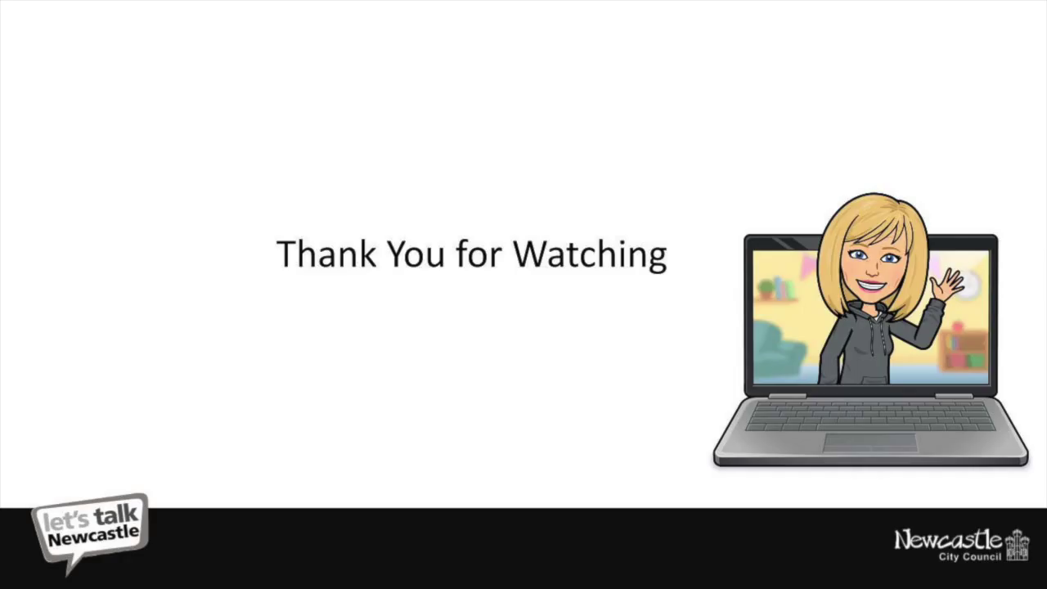